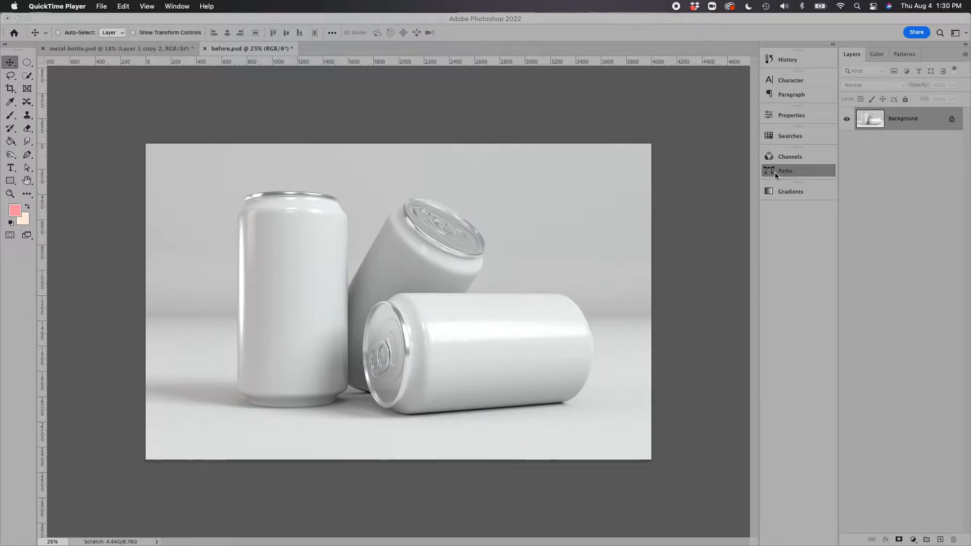
Examine the saved outlines can 1, can 2 and can 3 by displaying each path over the image.
{"action": "left_click", "coordinate": [793, 170]}
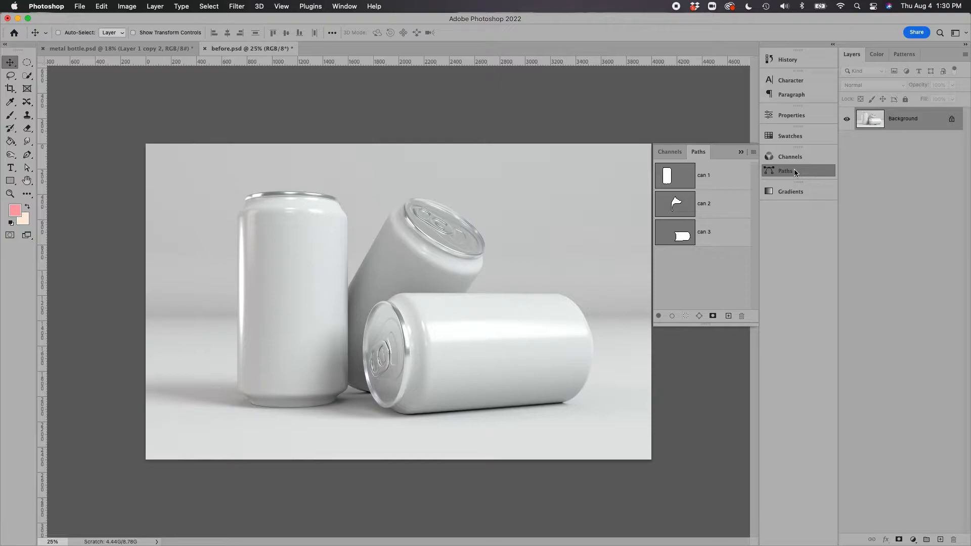
{"action": "left_click", "coordinate": [712, 238]}
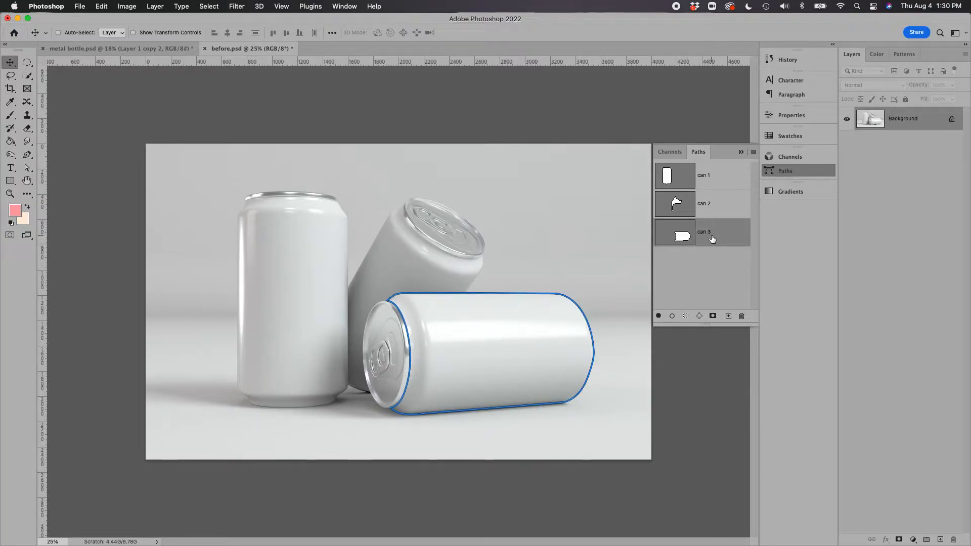
{"action": "left_click", "coordinate": [724, 181]}
{"action": "left_click", "coordinate": [724, 205]}
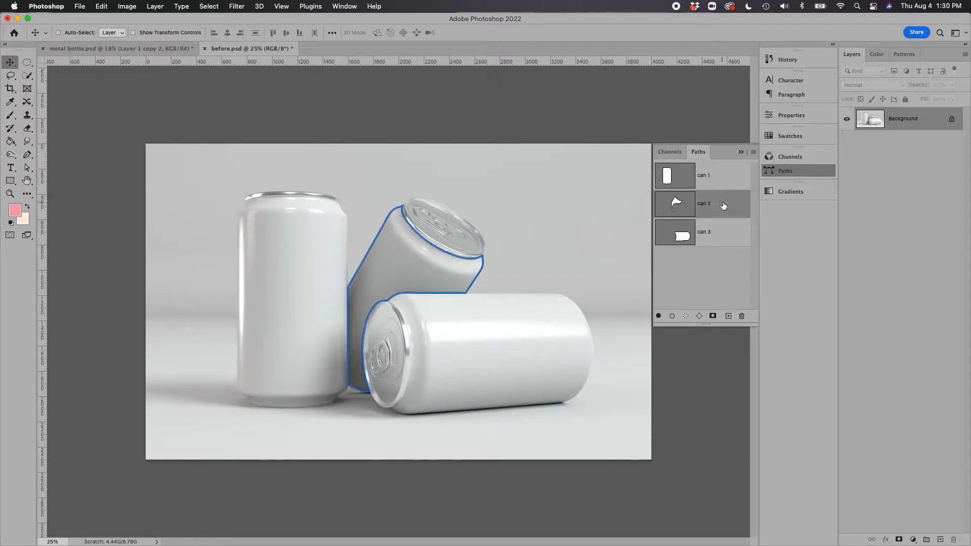
{"action": "left_click", "coordinate": [723, 232]}
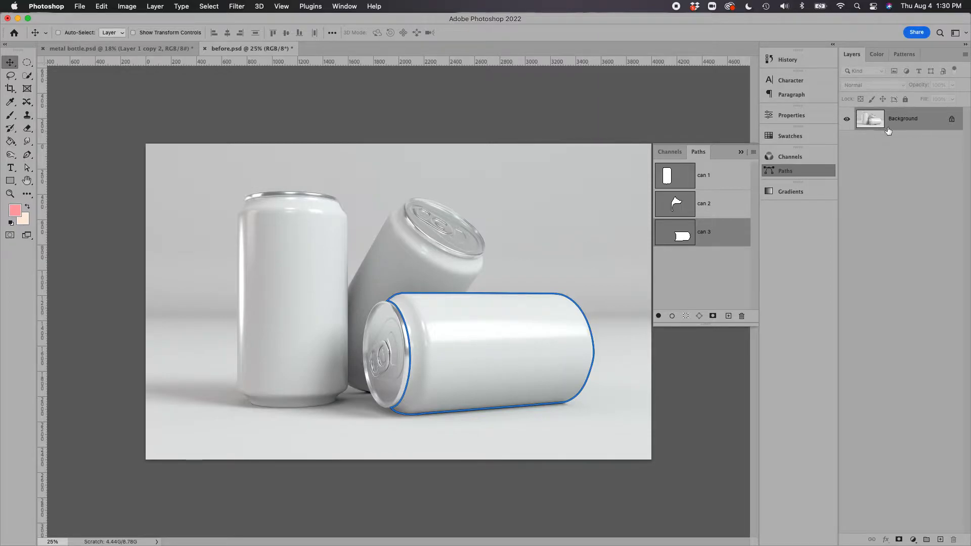
Make the application window slightly smaller, and deselect the can 3 path and put the path list away.
{"action": "left_click_drag", "start_coordinate": [969, 16], "coordinate": [948, 16]}
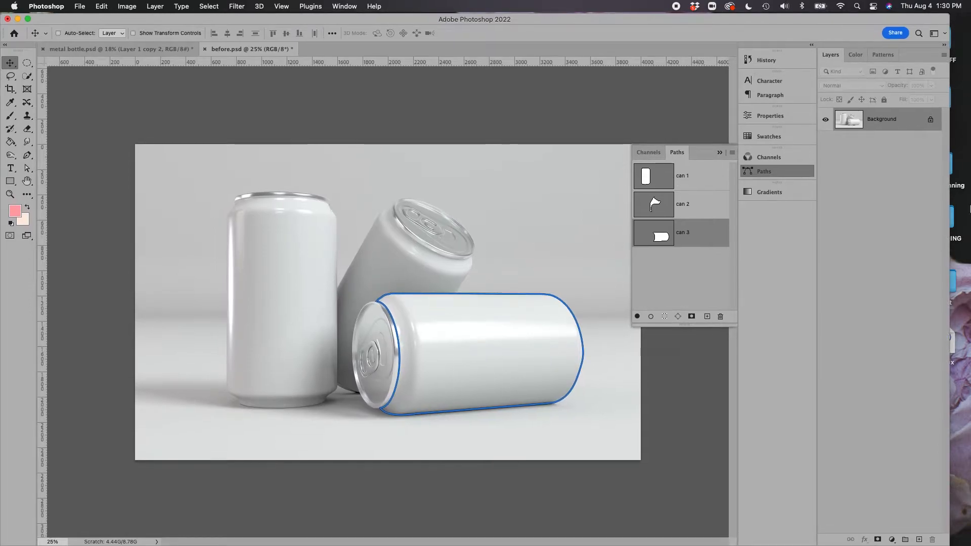
{"action": "left_click_drag", "start_coordinate": [947, 542], "coordinate": [945, 535]}
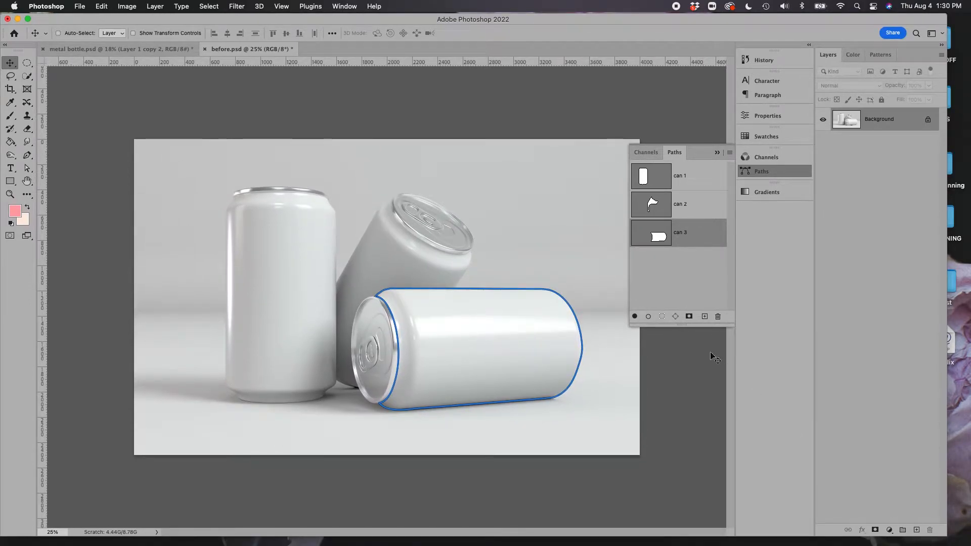
{"action": "left_click", "coordinate": [686, 273]}
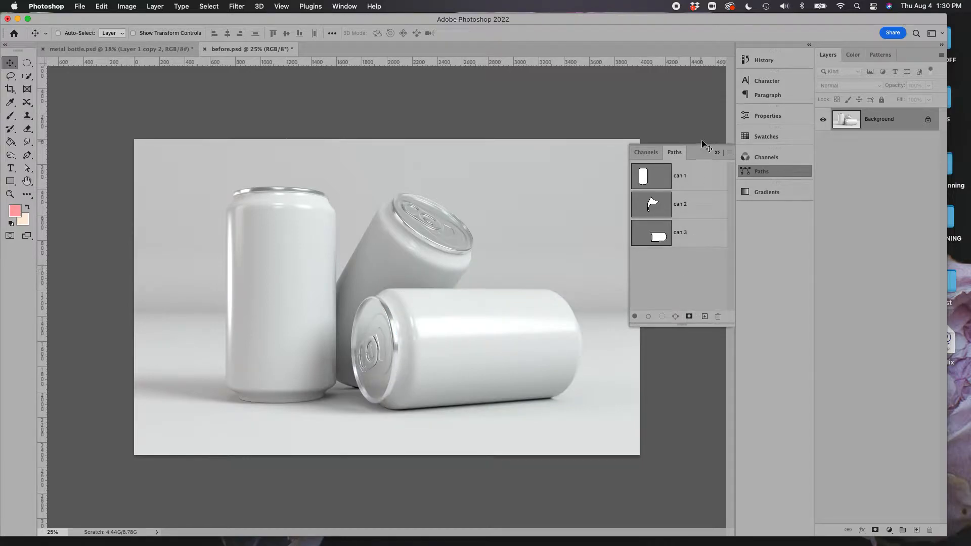
{"action": "left_click", "coordinate": [717, 152]}
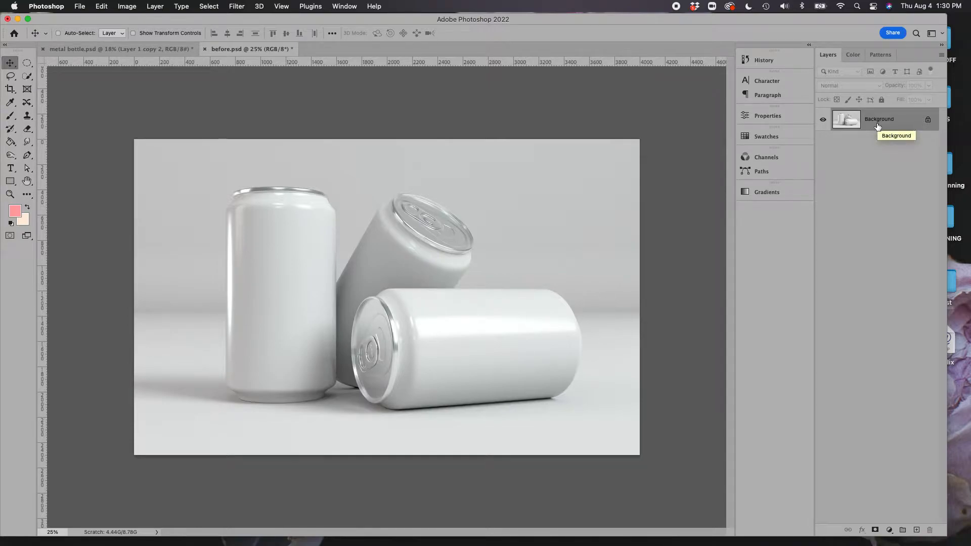
Duplicate the Background layer and add a Curves adjustment layer above the copy with its default settings.
{"action": "key", "text": "super+j"}
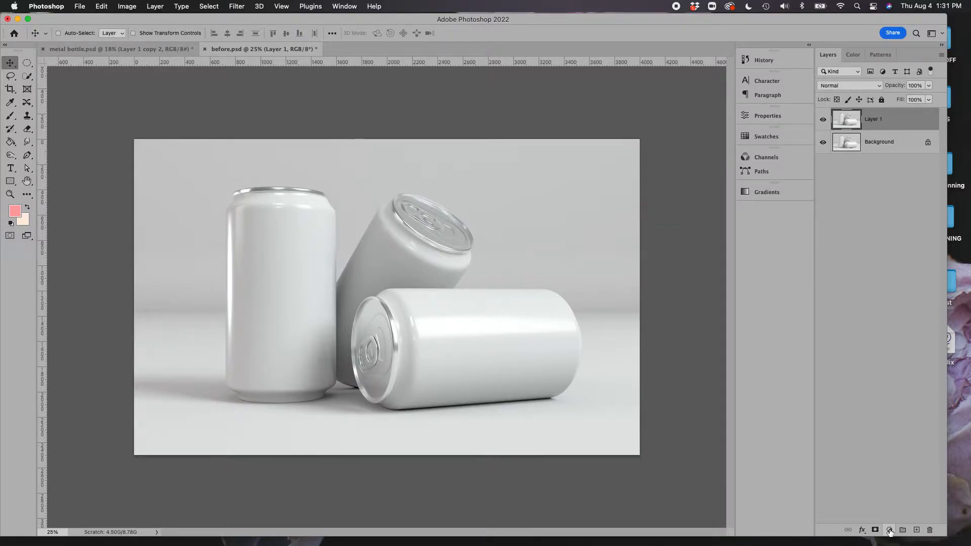
{"action": "left_click", "coordinate": [890, 531]}
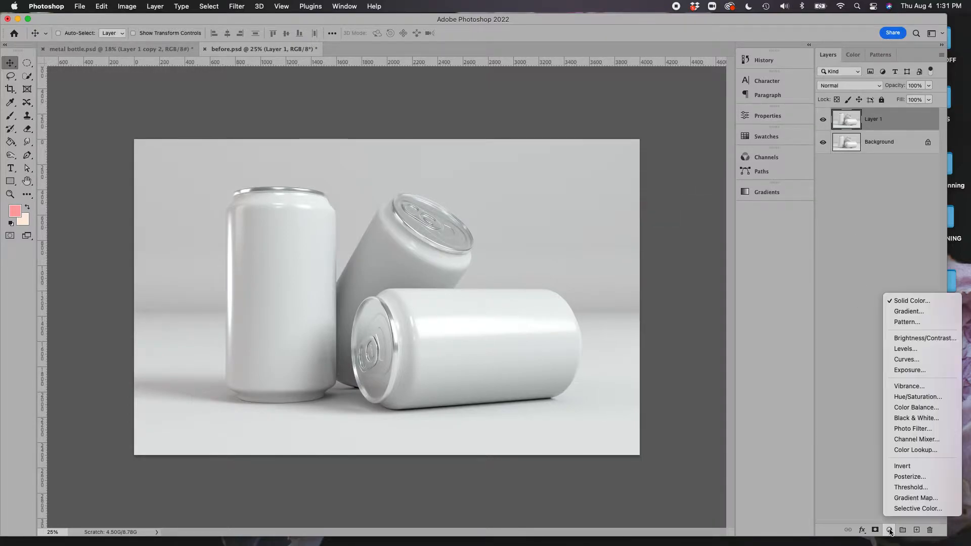
{"action": "left_click", "coordinate": [899, 360]}
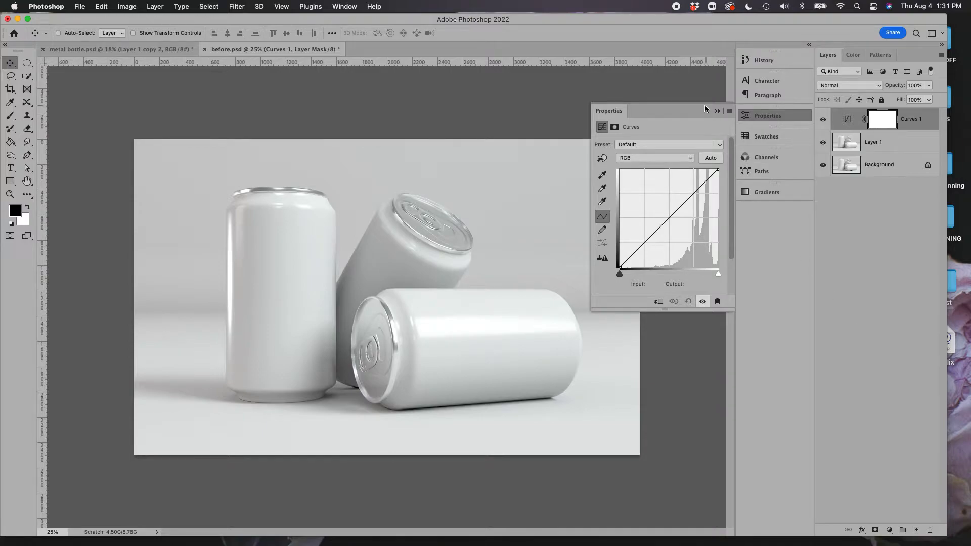
{"action": "left_click", "coordinate": [717, 112]}
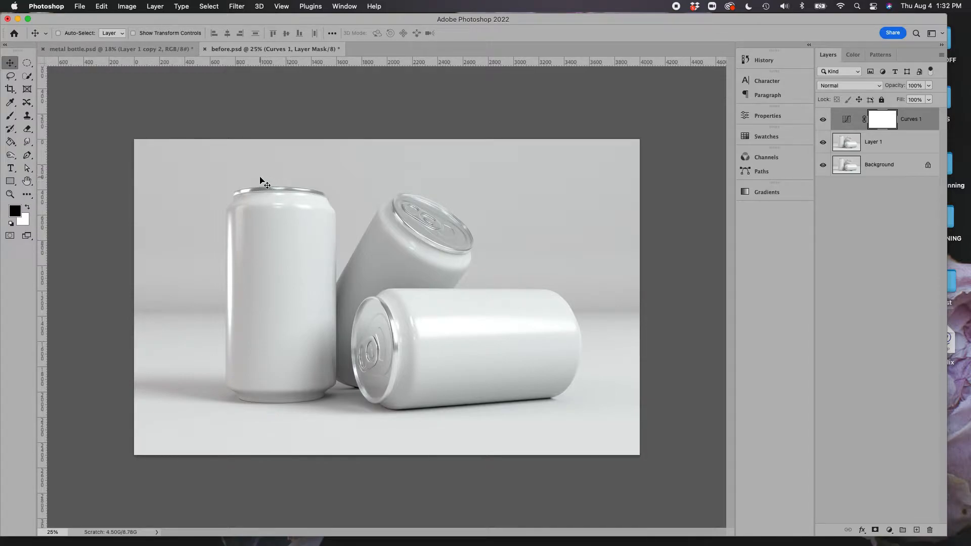
Place two vertical and two horizontal guides just outside the sides, top and base of the upright can.
{"action": "left_click", "coordinate": [11, 183]}
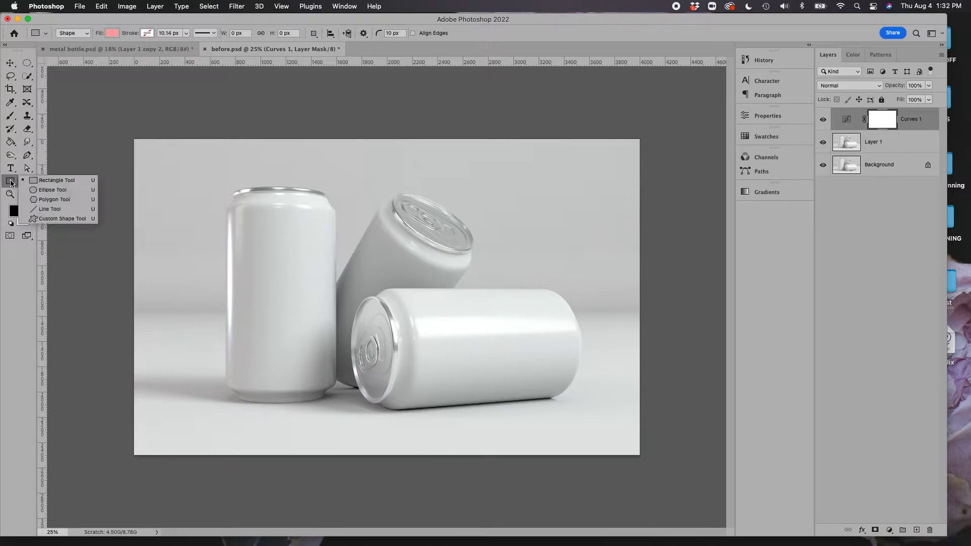
{"action": "left_click", "coordinate": [10, 182]}
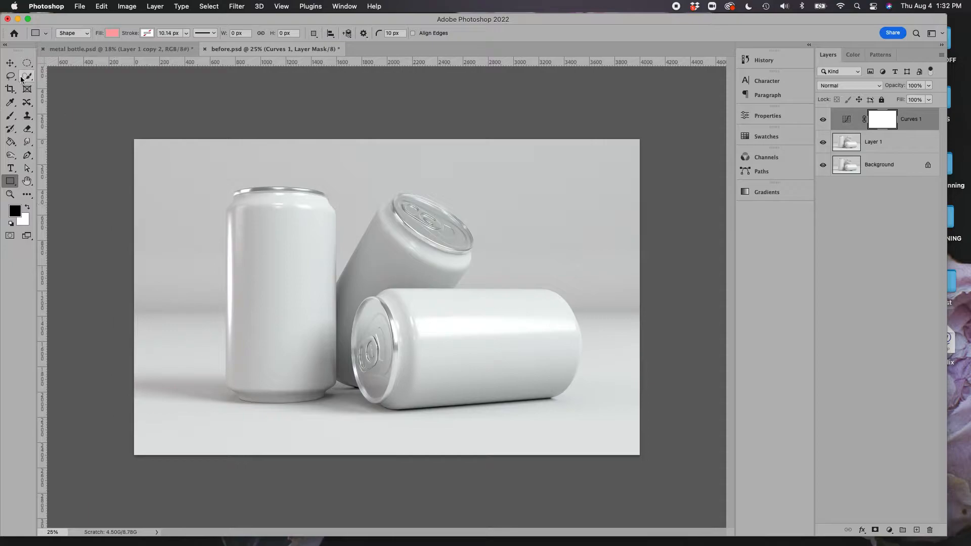
{"action": "key", "text": "v"}
{"action": "left_click_drag", "start_coordinate": [41, 306], "coordinate": [222, 315]}
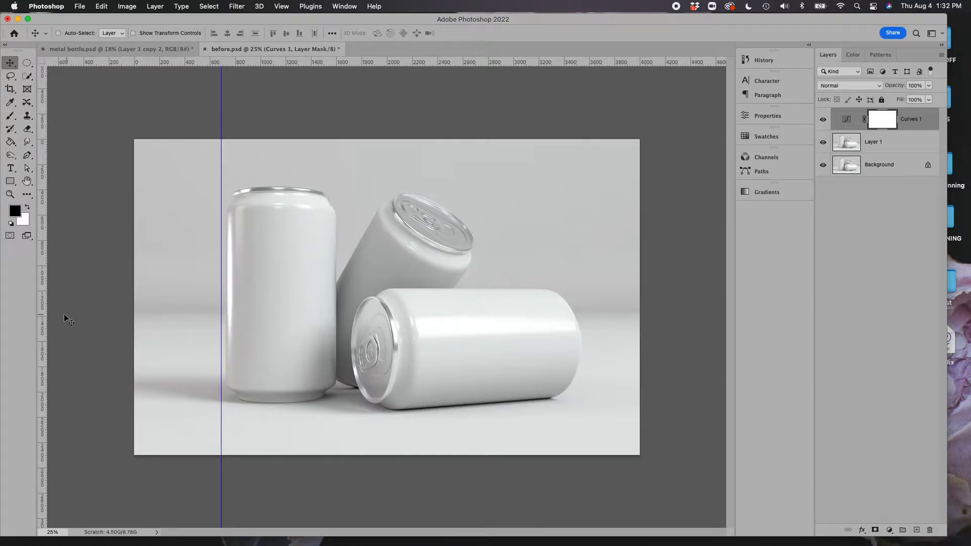
{"action": "left_click_drag", "start_coordinate": [41, 309], "coordinate": [342, 321]}
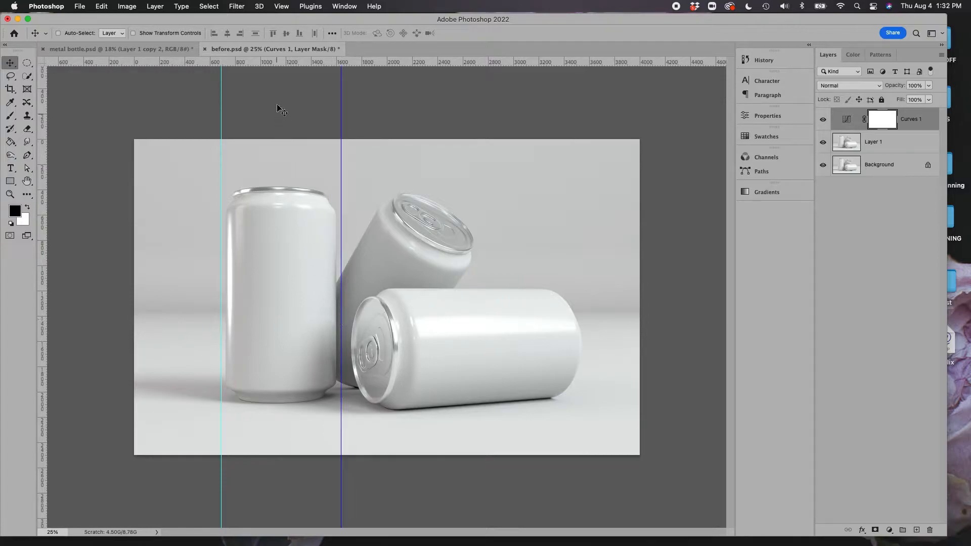
{"action": "left_click_drag", "start_coordinate": [276, 65], "coordinate": [274, 185]}
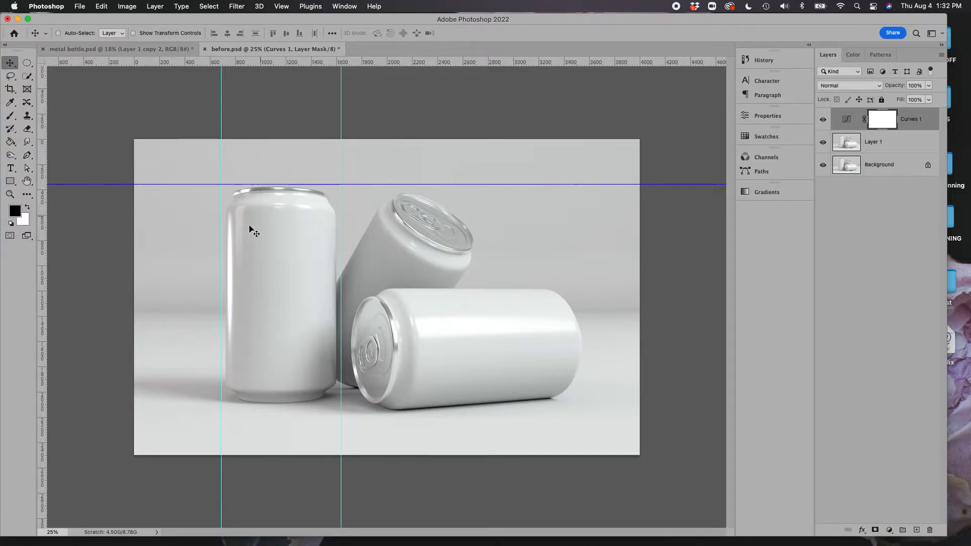
{"action": "left_click_drag", "start_coordinate": [267, 65], "coordinate": [261, 407]}
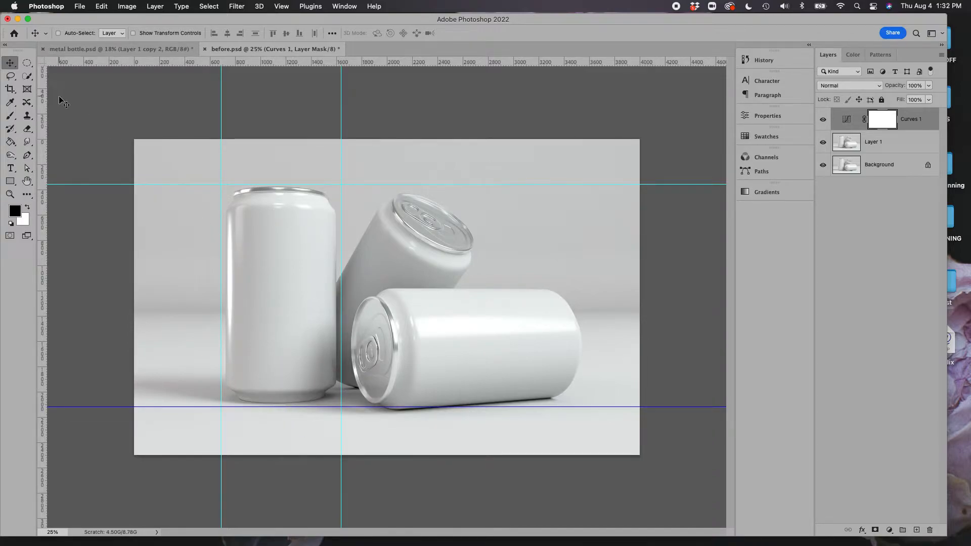
Draw a pink rectangle shape about 949 by 1759 px filling the area between the four guides around the upright can.
{"action": "left_click", "coordinate": [9, 182]}
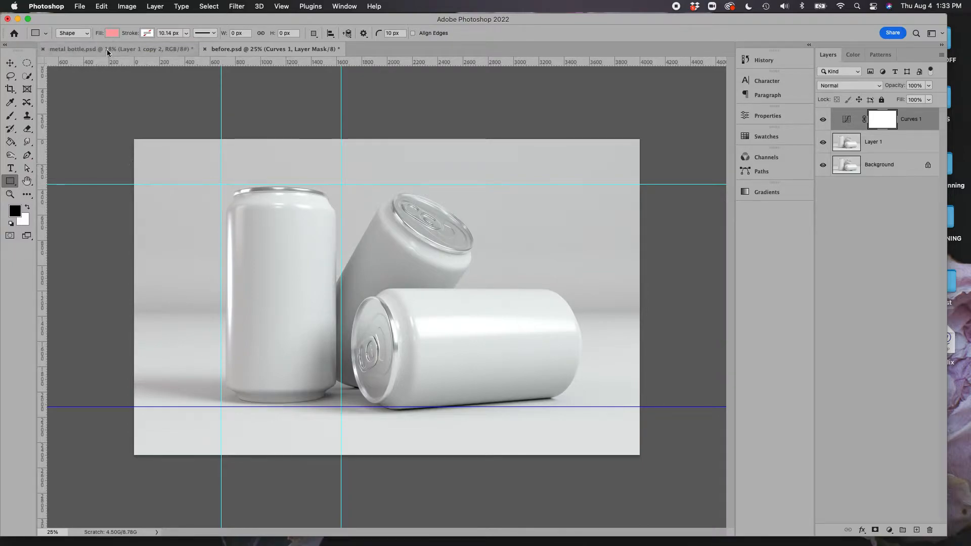
{"action": "left_click_drag", "start_coordinate": [219, 186], "coordinate": [340, 406]}
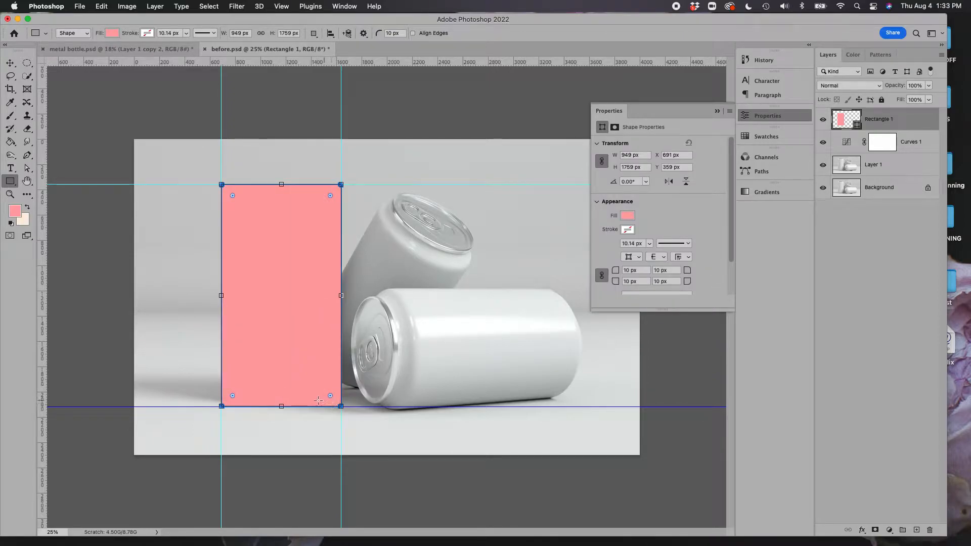
{"action": "left_click", "coordinate": [718, 112]}
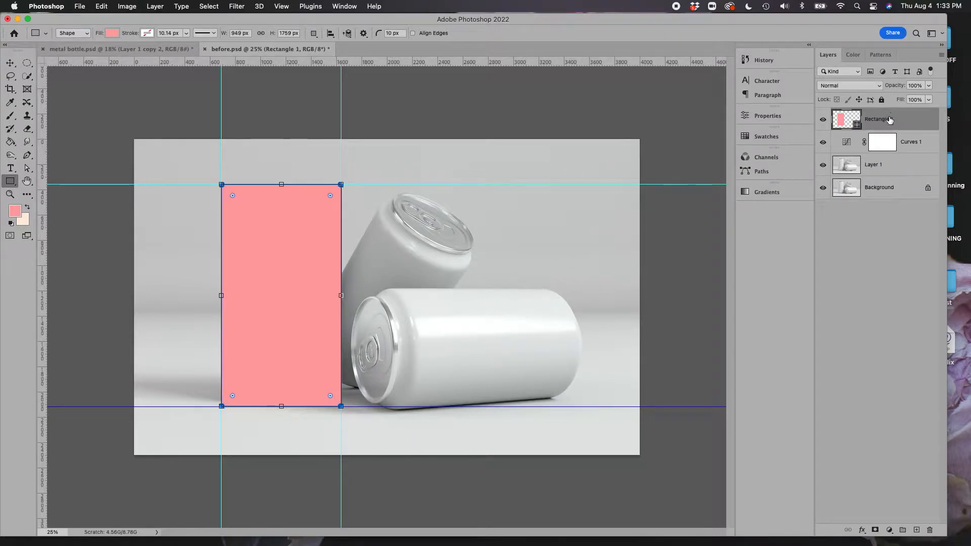
Convert the pink rectangle layer to a smart object.
{"action": "left_click", "coordinate": [942, 55]}
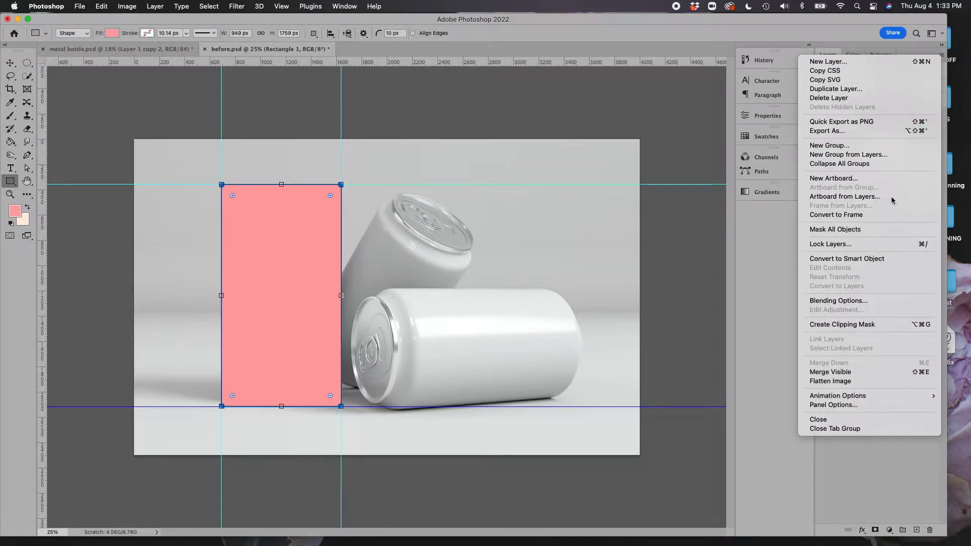
{"action": "left_click", "coordinate": [851, 25]}
{"action": "right_click", "coordinate": [894, 119]}
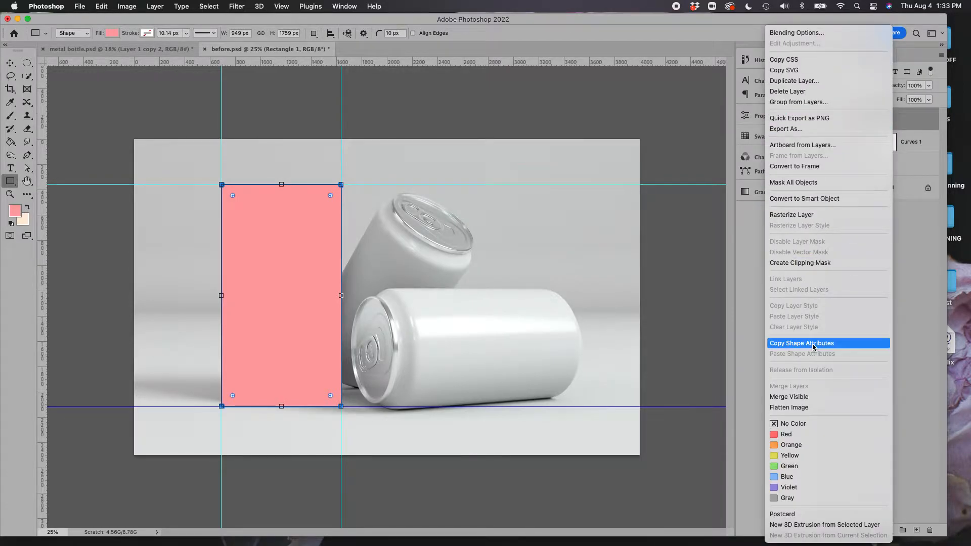
{"action": "left_click", "coordinate": [813, 199]}
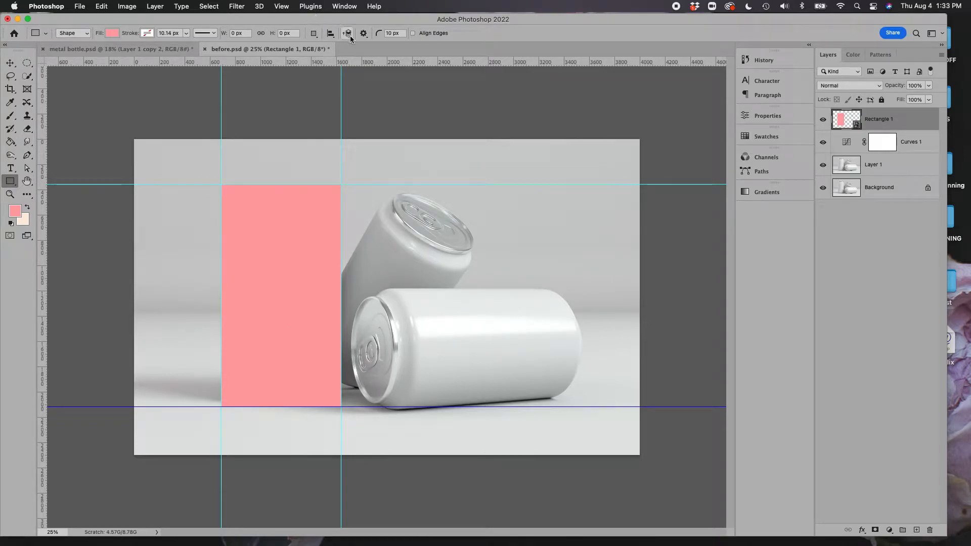
Hide the guides around the upright can.
{"action": "left_click", "coordinate": [283, 6]}
{"action": "mouse_move", "coordinate": [337, 210]}
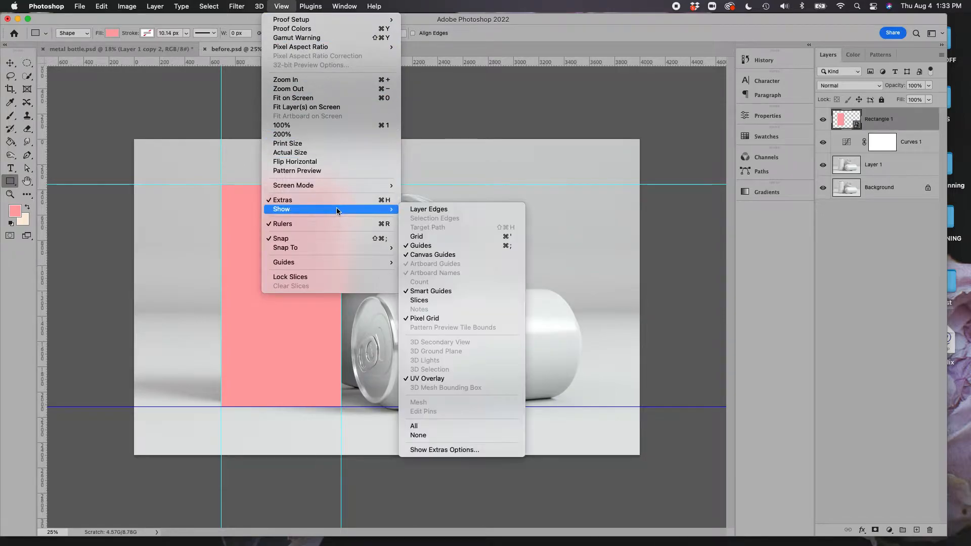
{"action": "left_click", "coordinate": [454, 248]}
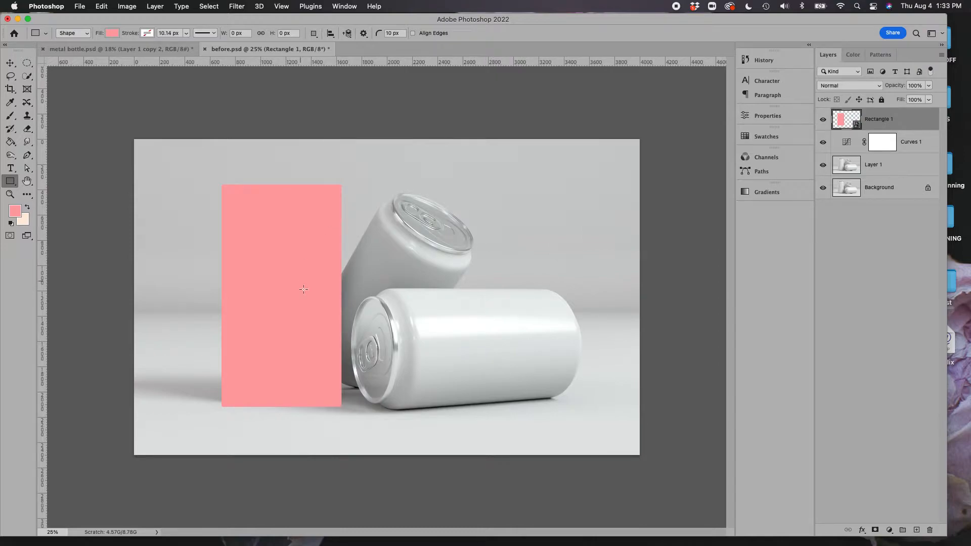
Set the pink rectangle layer's blend mode to Linear Burn.
{"action": "left_click", "coordinate": [10, 62]}
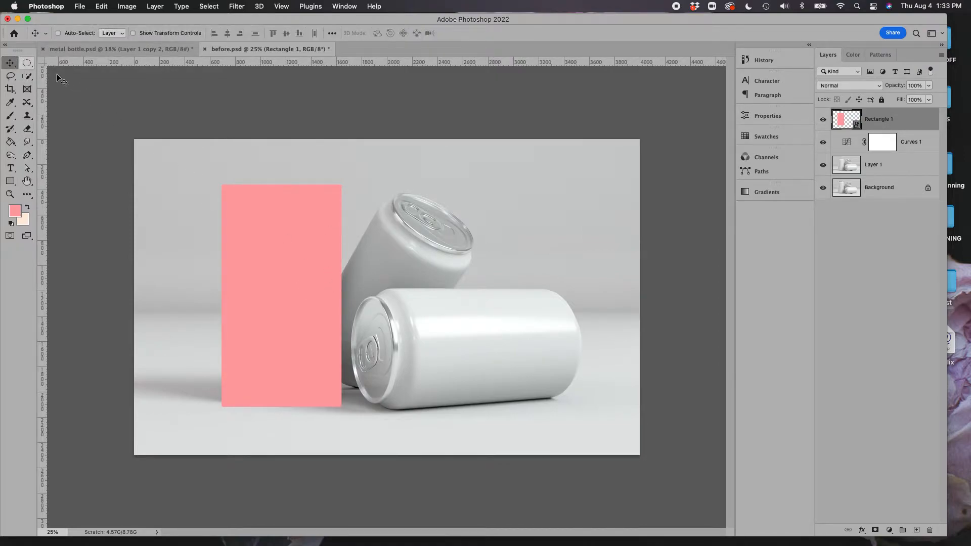
{"action": "left_click", "coordinate": [844, 89]}
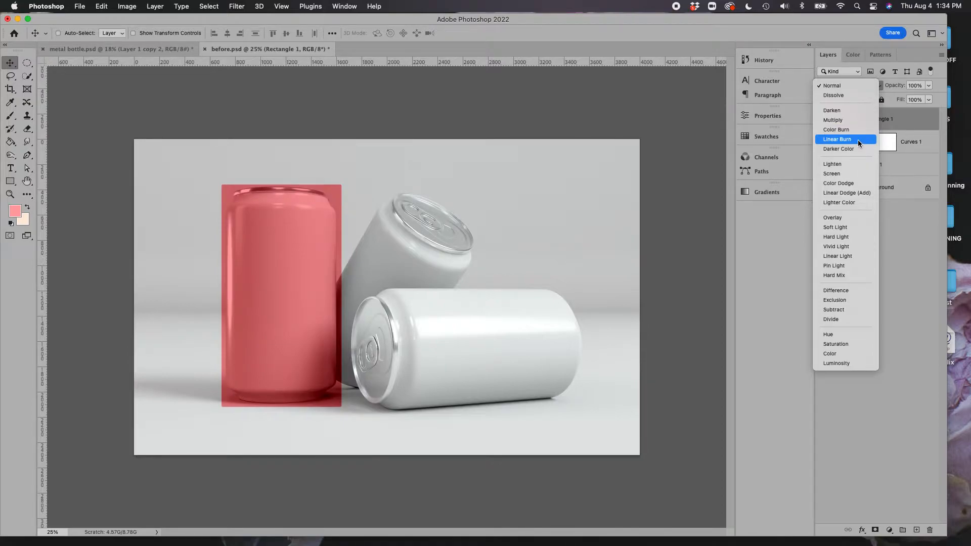
{"action": "left_click", "coordinate": [855, 139]}
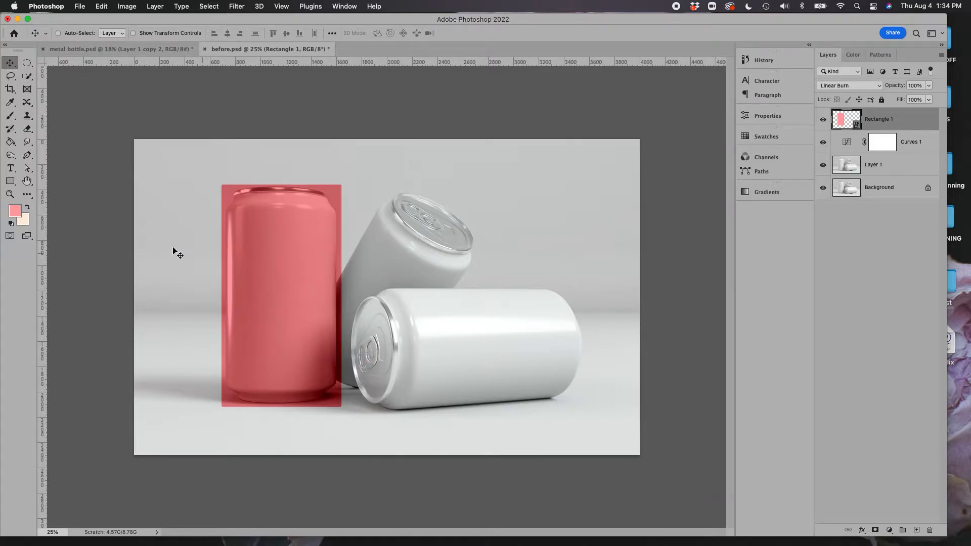
Warp the pink rectangle by pulling both top corners inward and down and curving its top edge along the underside of the upright can's rim.
{"action": "left_click", "coordinate": [10, 195]}
{"action": "left_click_drag", "start_coordinate": [194, 167], "coordinate": [525, 308]}
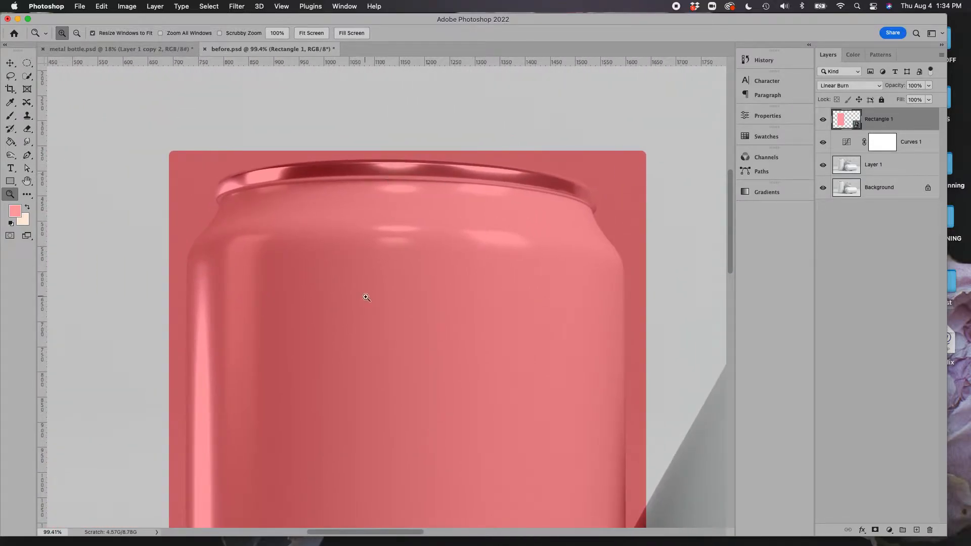
{"action": "left_click", "coordinate": [101, 6]}
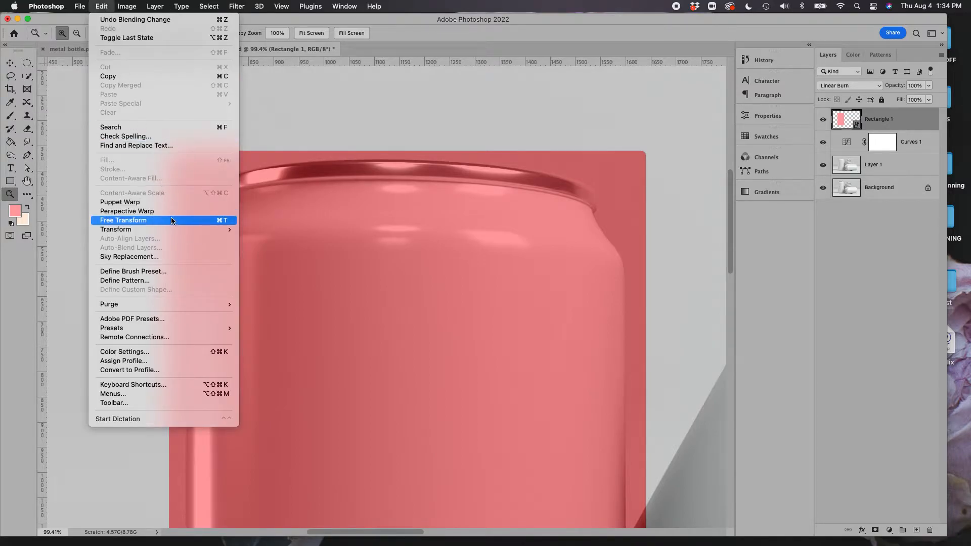
{"action": "mouse_move", "coordinate": [172, 230]}
{"action": "left_click", "coordinate": [275, 297]}
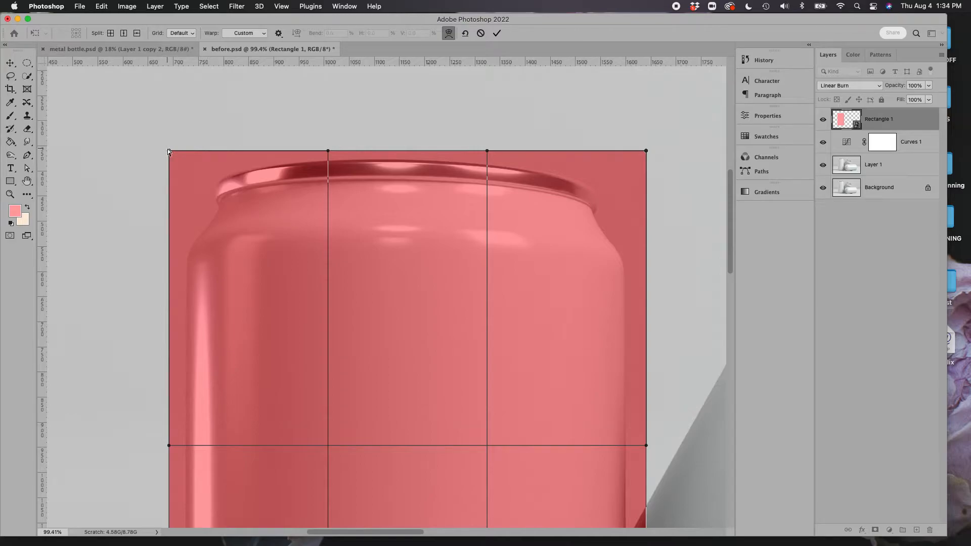
{"action": "left_click_drag", "start_coordinate": [169, 152], "coordinate": [179, 211]}
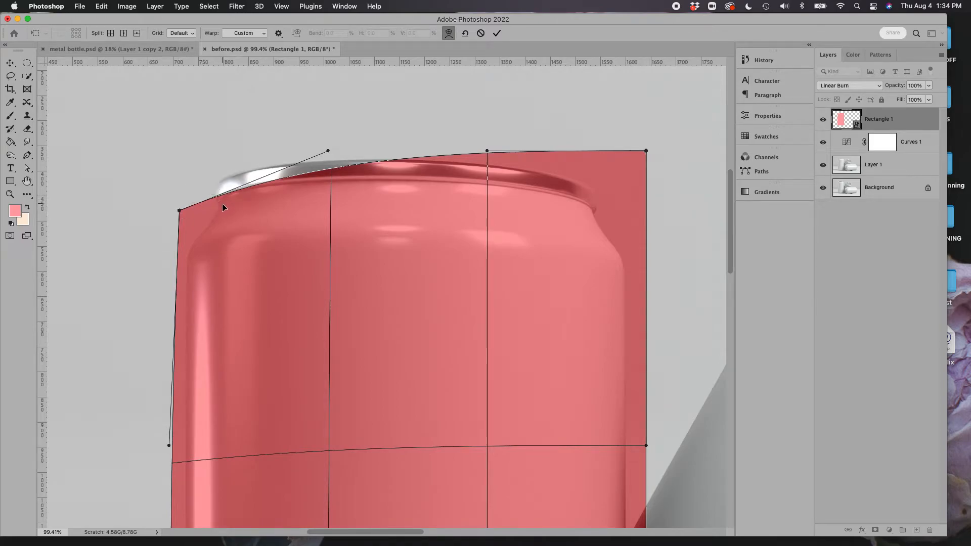
{"action": "left_click_drag", "start_coordinate": [646, 154], "coordinate": [624, 212]}
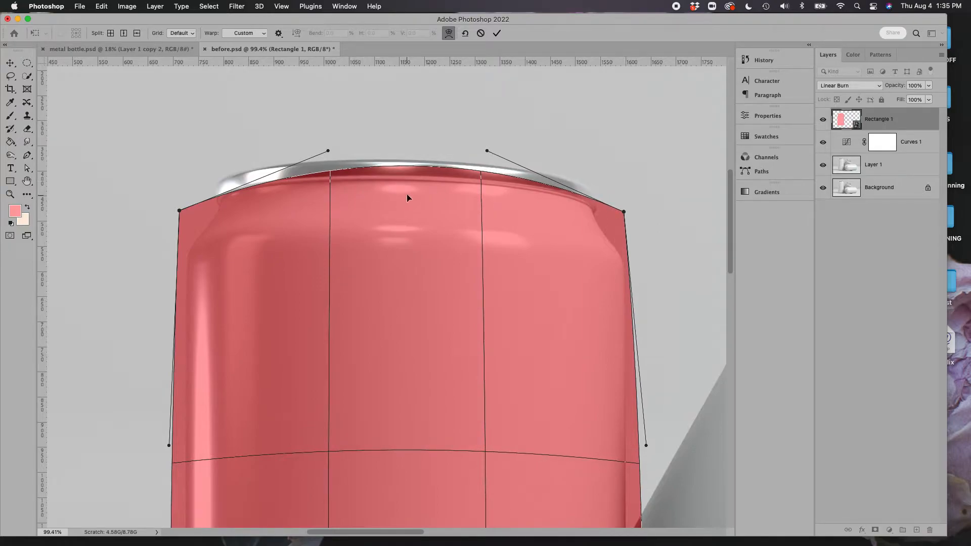
{"action": "mouse_move", "coordinate": [411, 168]}
{"action": "left_mouse_down"}
{"action": "mouse_move", "coordinate": [410, 196]}
{"action": "mouse_move", "coordinate": [410, 180]}
{"action": "left_mouse_up"}
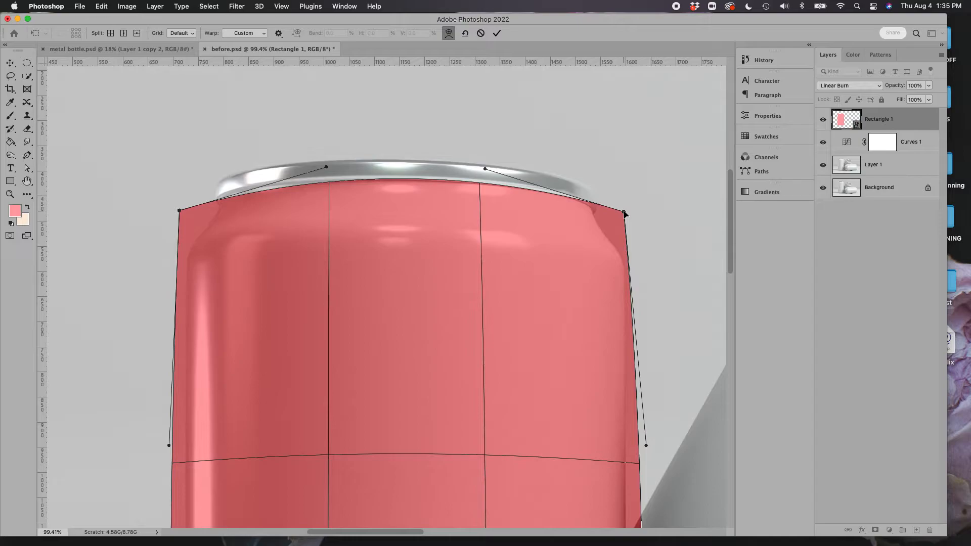
Refine the warp's top corners and curve handles so the label's upper edge follows the can's rim while slightly overlapping both shoulders.
{"action": "left_click_drag", "start_coordinate": [626, 214], "coordinate": [611, 209]}
{"action": "left_click_drag", "start_coordinate": [485, 170], "coordinate": [525, 168]}
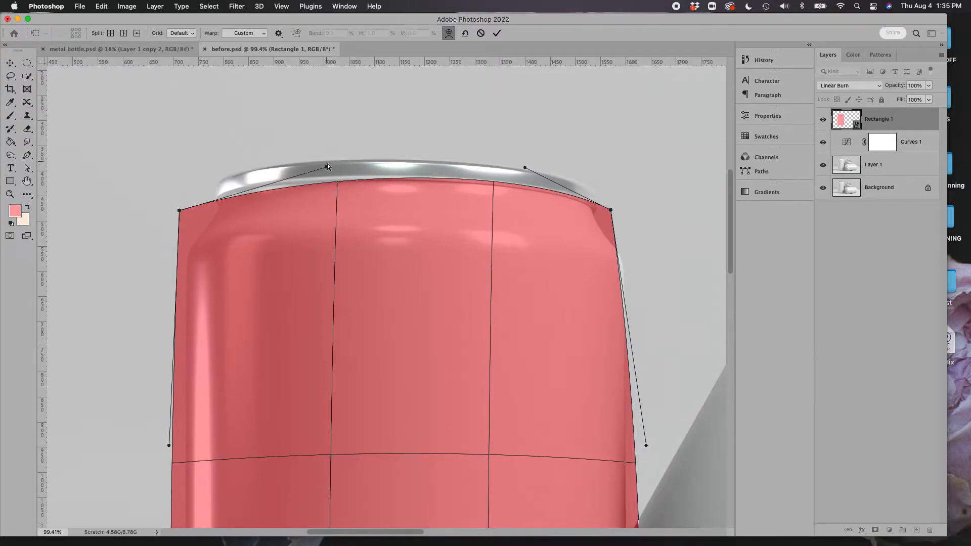
{"action": "left_click_drag", "start_coordinate": [325, 165], "coordinate": [265, 165]}
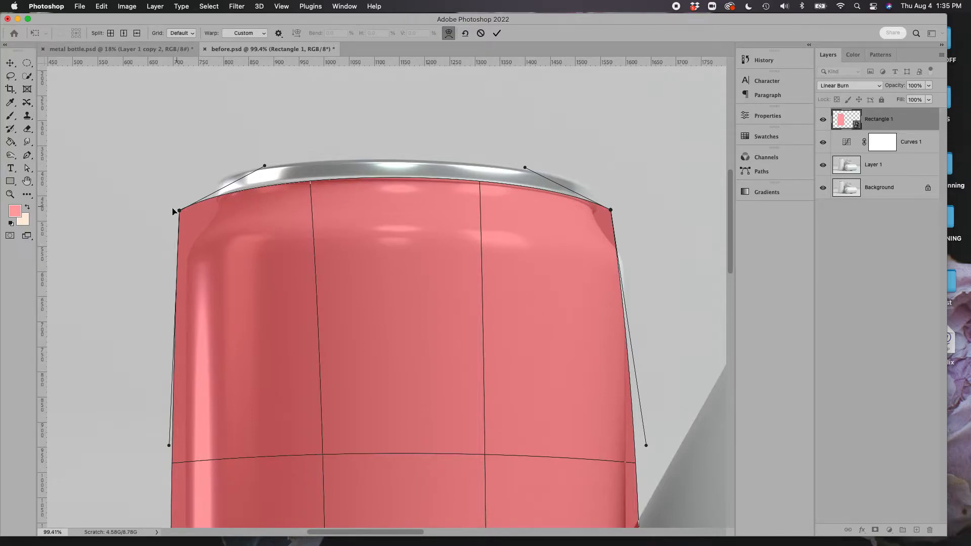
{"action": "left_click_drag", "start_coordinate": [183, 209], "coordinate": [183, 209]}
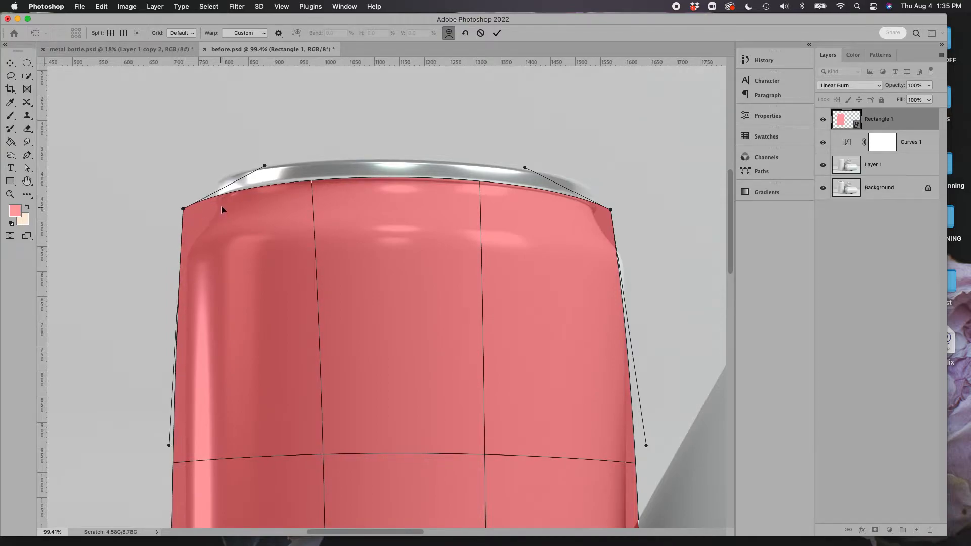
{"action": "left_click_drag", "start_coordinate": [184, 209], "coordinate": [220, 208]}
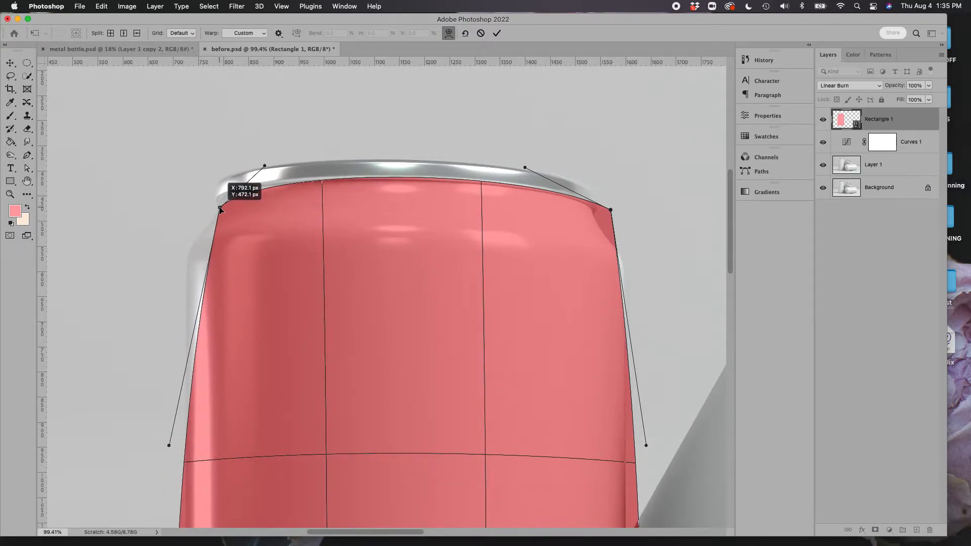
{"action": "left_click_drag", "start_coordinate": [220, 207], "coordinate": [187, 209]}
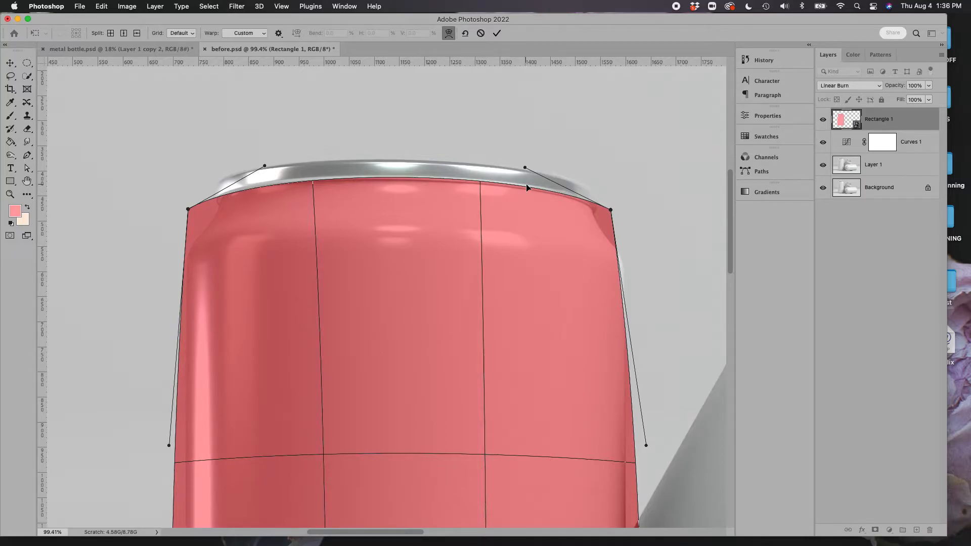
Raise both bottom corners of the warp so the label's lower edge curves along the base of the upright can.
{"action": "key", "text": "super+0"}
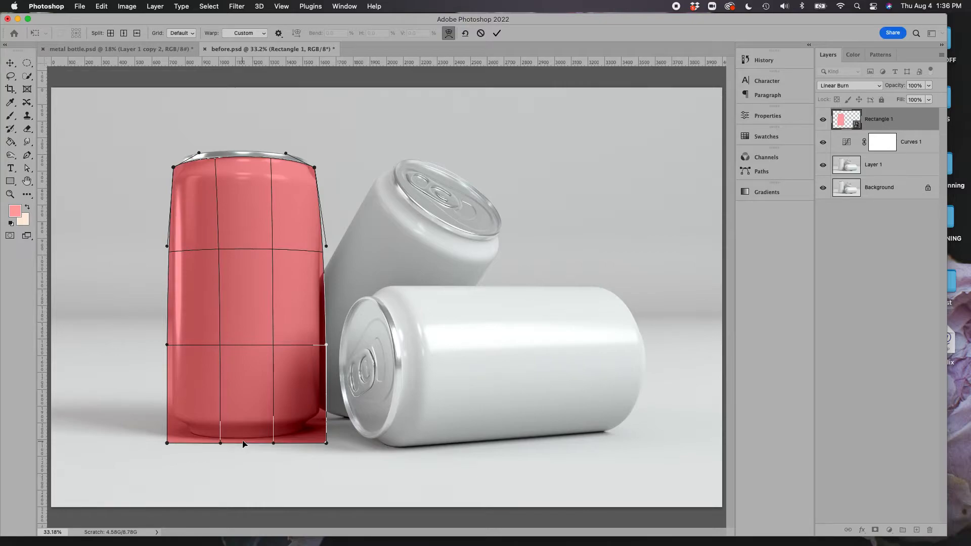
{"action": "left_click_drag", "start_coordinate": [326, 444], "coordinate": [326, 436]}
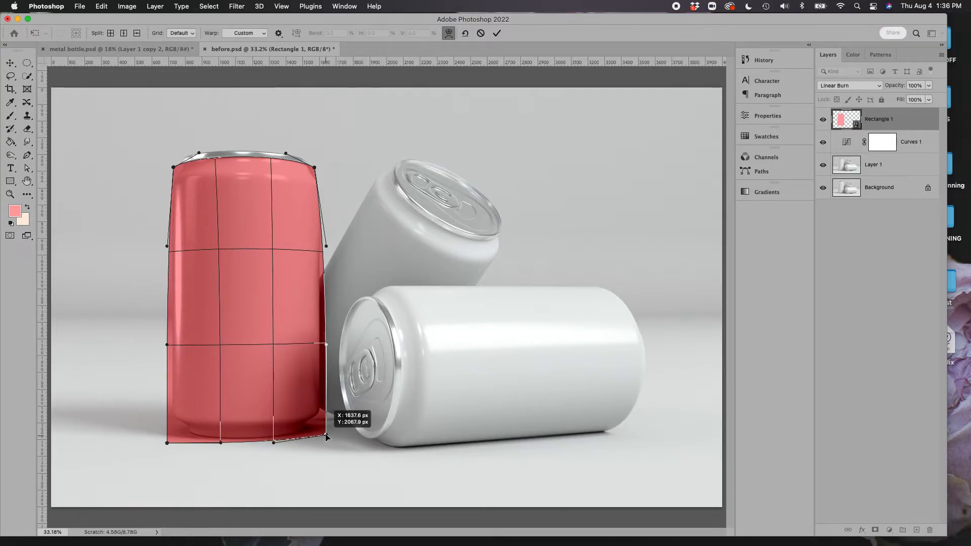
{"action": "left_click_drag", "start_coordinate": [166, 443], "coordinate": [165, 435]}
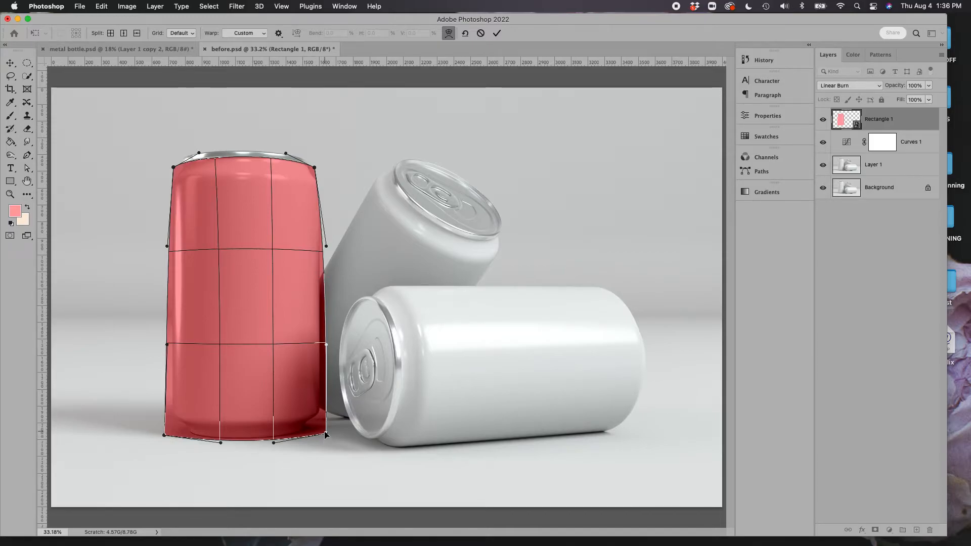
{"action": "left_click_drag", "start_coordinate": [326, 435], "coordinate": [325, 429]}
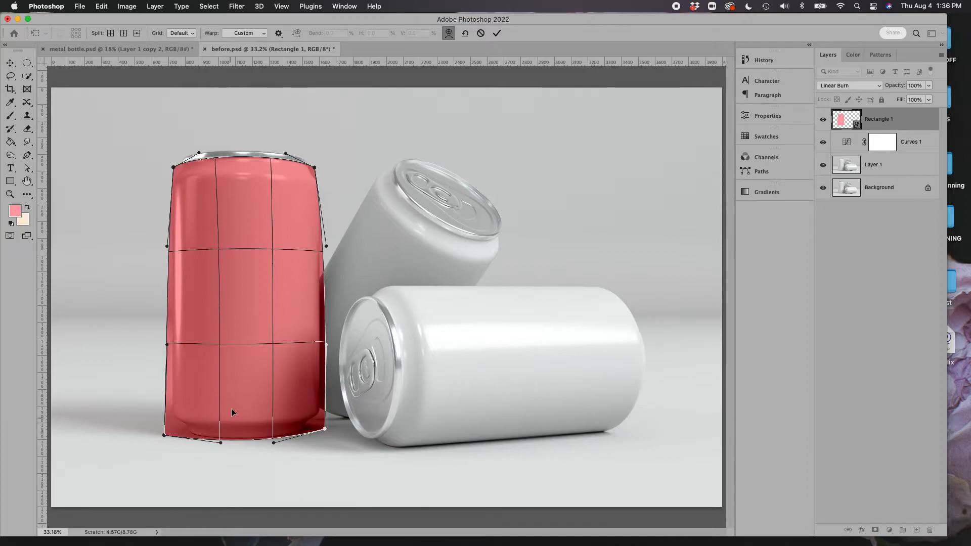
Bend the warp's two inner horizontal grid lines slightly downward to match the can's curvature and apply the warp.
{"action": "left_click_drag", "start_coordinate": [242, 345], "coordinate": [244, 355]}
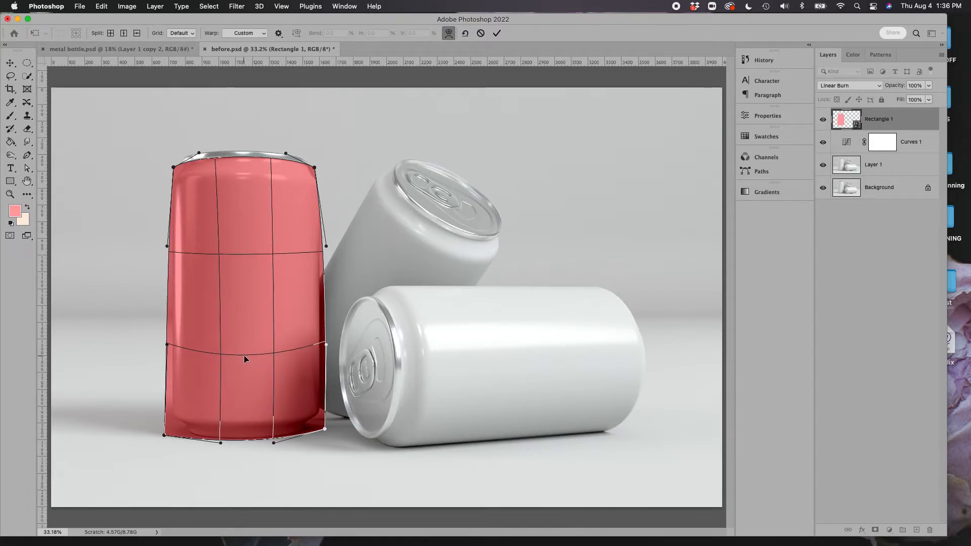
{"action": "left_click_drag", "start_coordinate": [248, 253], "coordinate": [248, 256]}
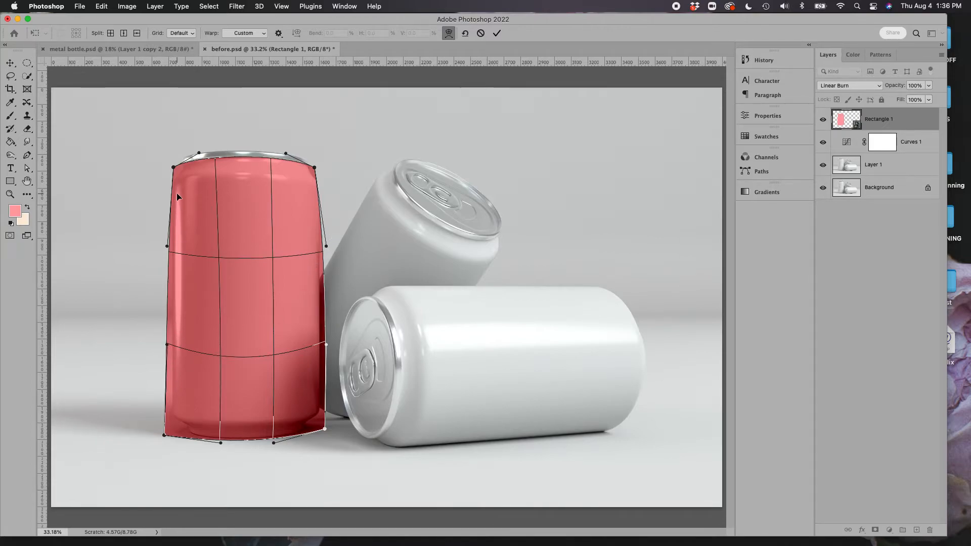
{"action": "key", "text": "Return"}
{"action": "key", "text": "z"}
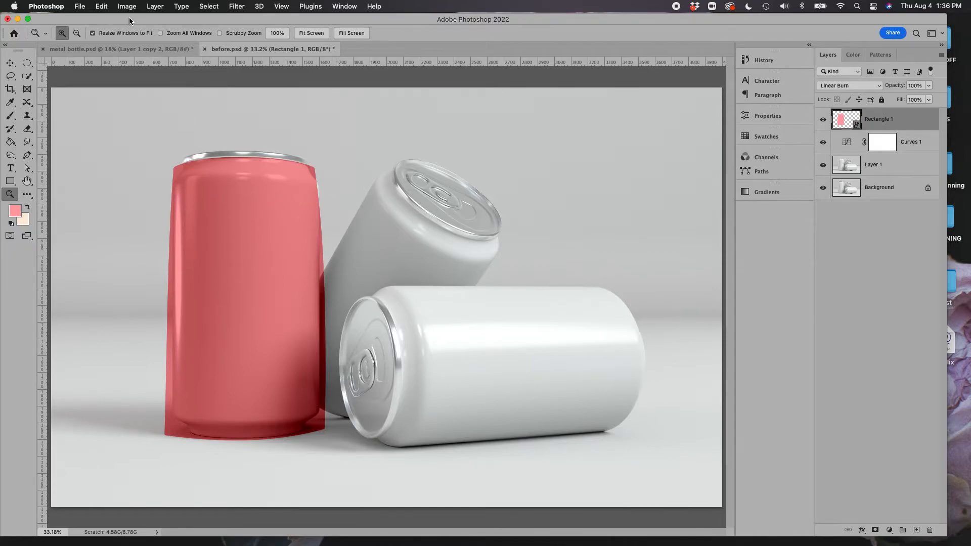
Free-transform the label, moving its top corners outward and top edge slightly up to about 106.6% width and 100.4% height, and apply it.
{"action": "key", "text": "super+t"}
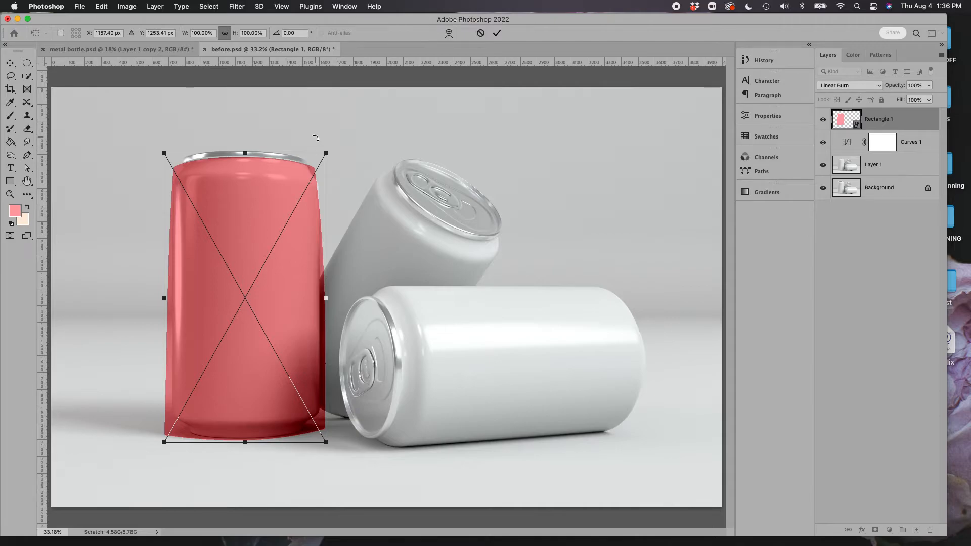
{"action": "left_click_drag", "start_coordinate": [326, 155], "coordinate": [330, 156]}
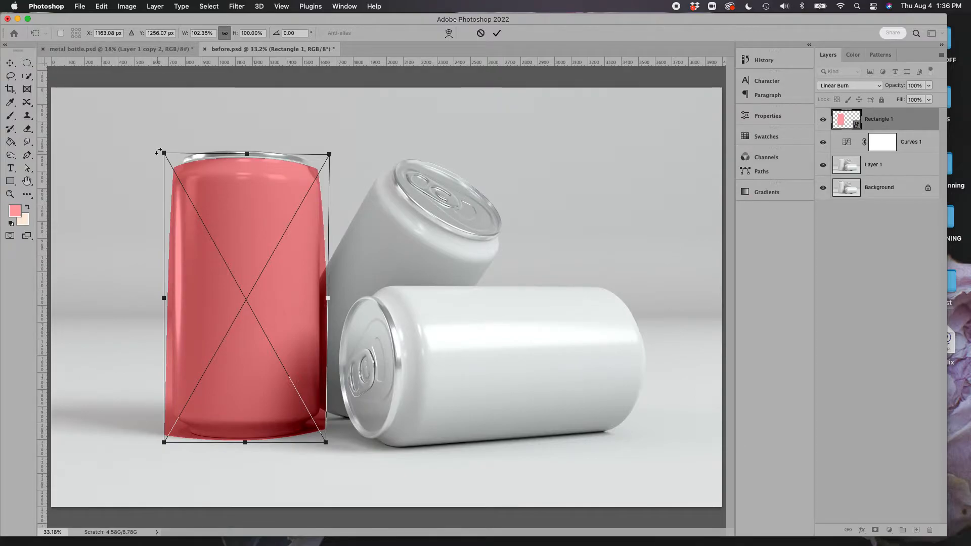
{"action": "left_click_drag", "start_coordinate": [164, 153], "coordinate": [160, 153]}
{"action": "left_click_drag", "start_coordinate": [331, 155], "coordinate": [332, 157]}
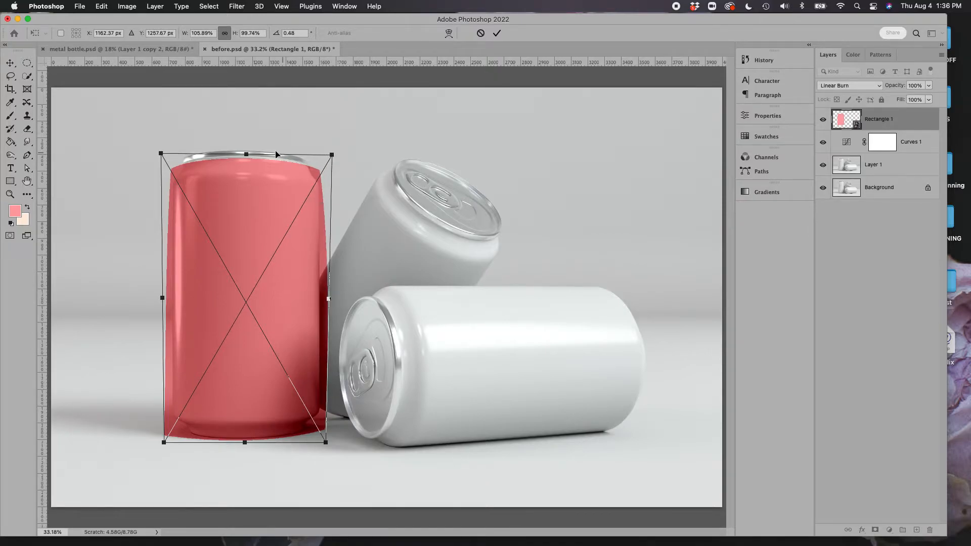
{"action": "left_click_drag", "start_coordinate": [246, 152], "coordinate": [247, 150]}
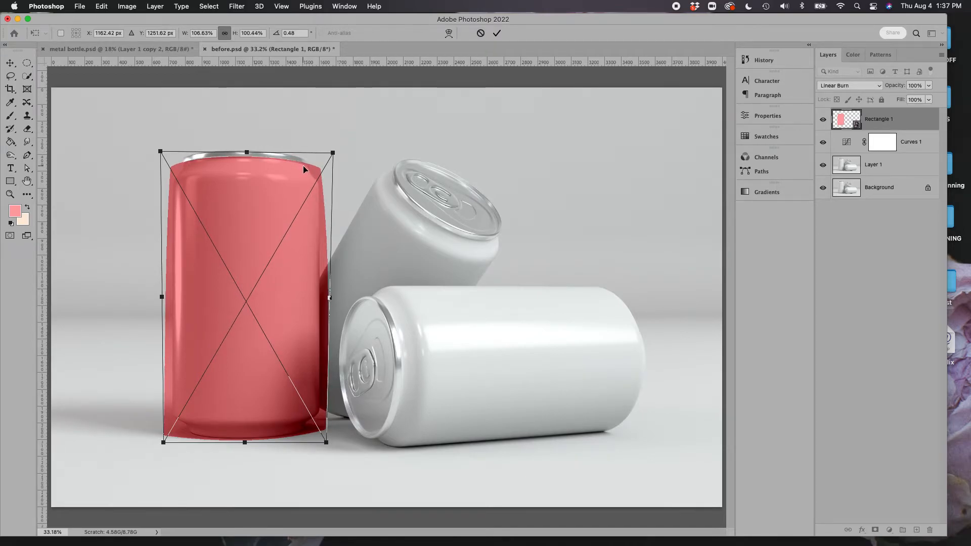
{"action": "key", "text": "Return"}
{"action": "key", "text": "z"}
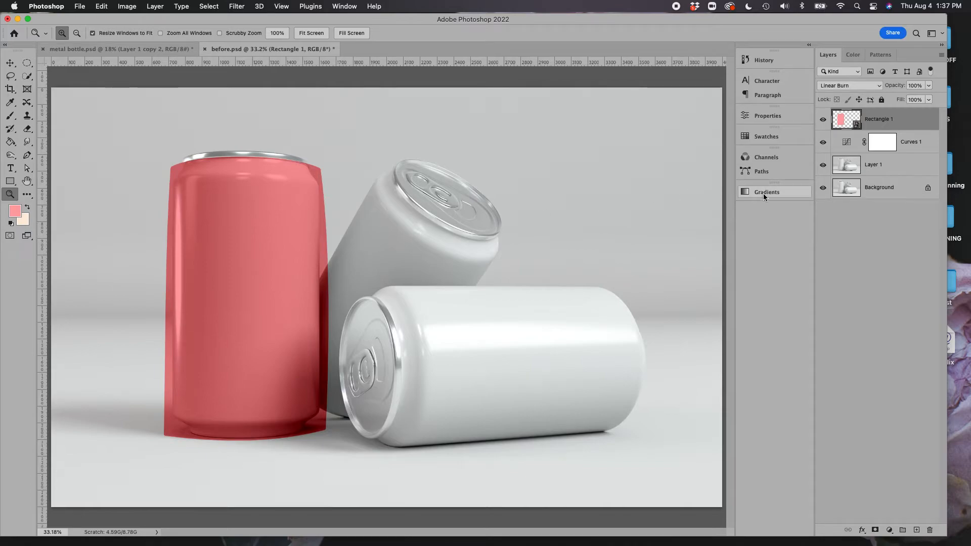
Load the can 1 path as a selection and add it as a layer mask on the pink label layer.
{"action": "left_click", "coordinate": [765, 175]}
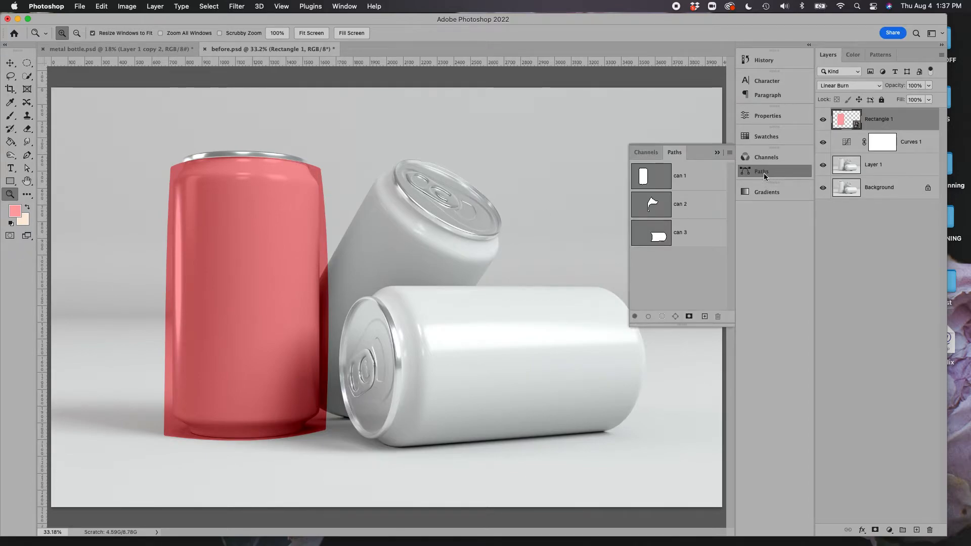
{"action": "left_click", "coordinate": [654, 177], "text": "super"}
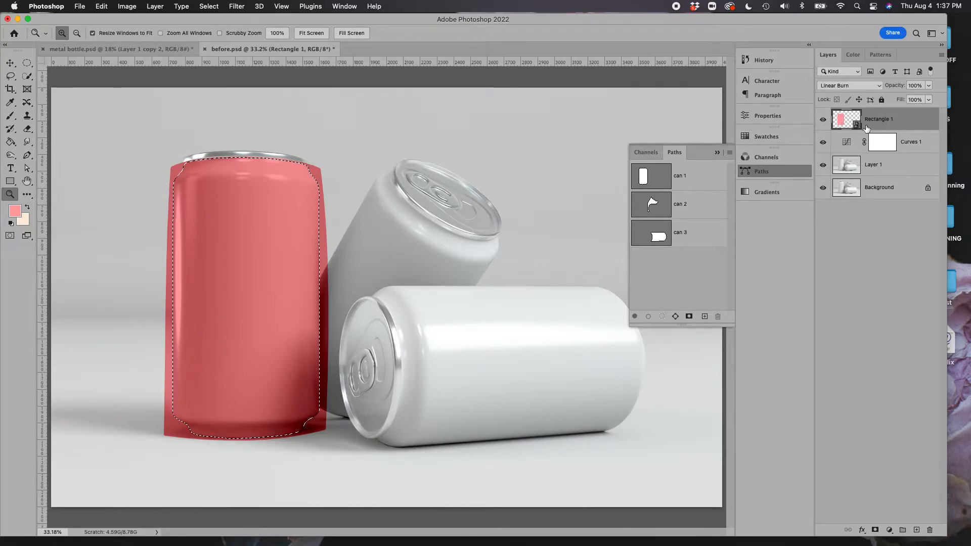
{"action": "left_click", "coordinate": [876, 530]}
{"action": "left_click", "coordinate": [718, 152]}
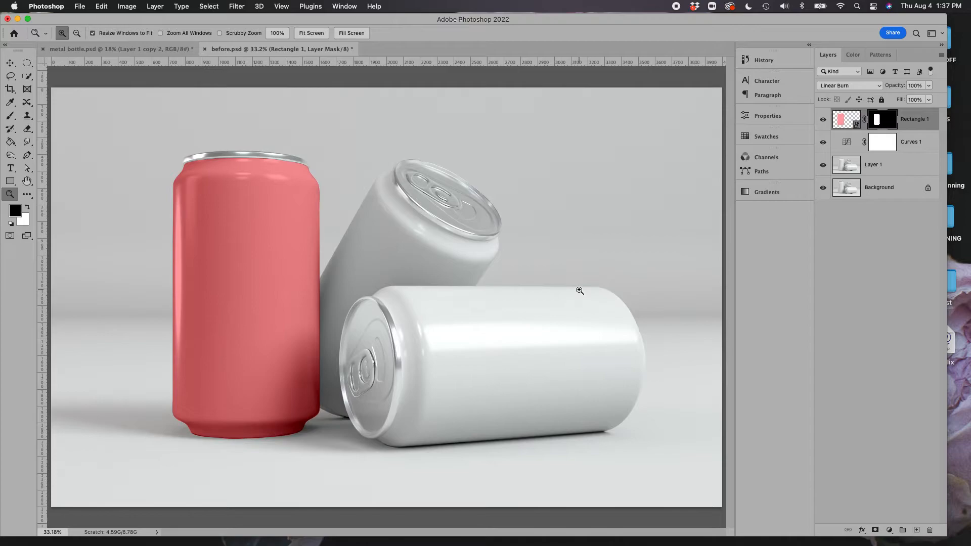
Open the pink label's smart object contents for editing.
{"action": "left_click", "coordinate": [11, 181]}
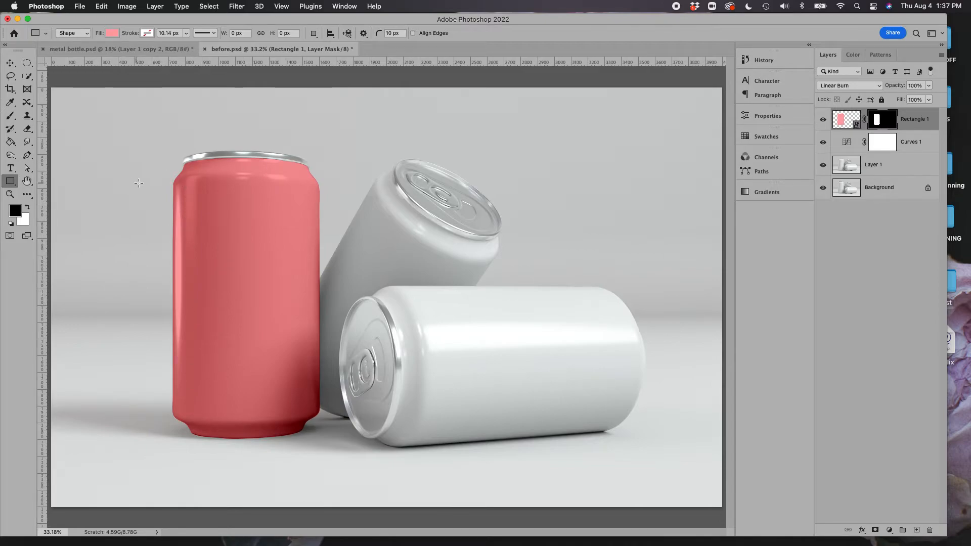
{"action": "left_click", "coordinate": [11, 64]}
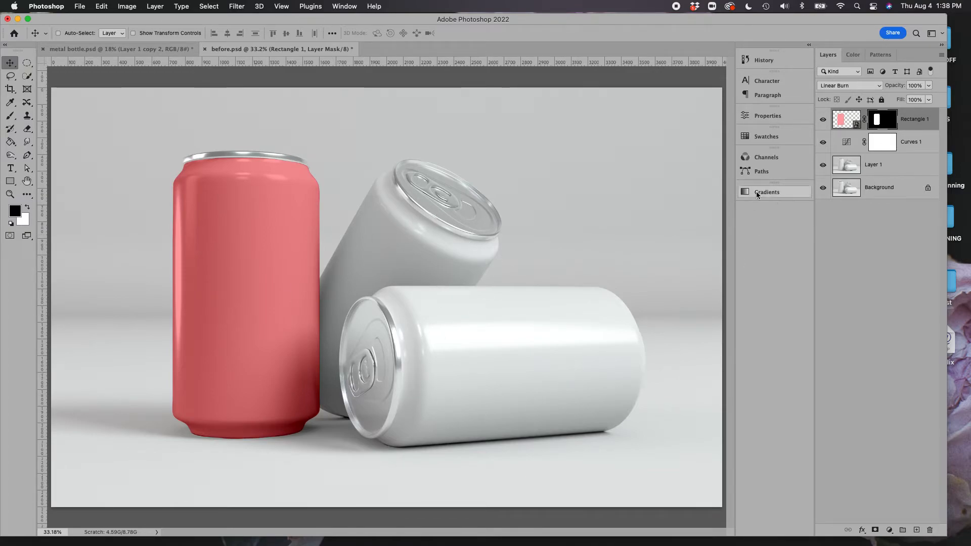
{"action": "double_click", "coordinate": [857, 127]}
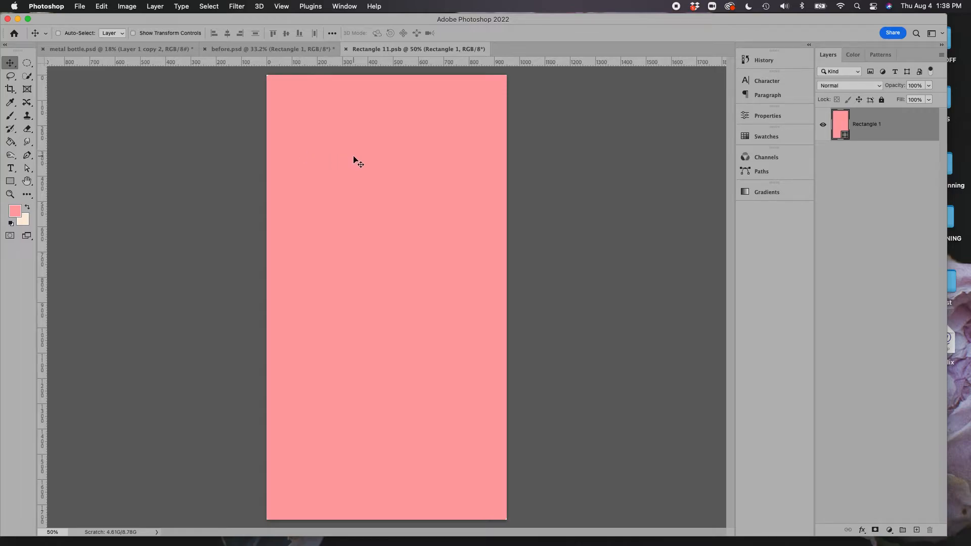
Select the smart object's entire canvas and try to copy it.
{"action": "left_click", "coordinate": [209, 6]}
{"action": "left_click", "coordinate": [228, 20]}
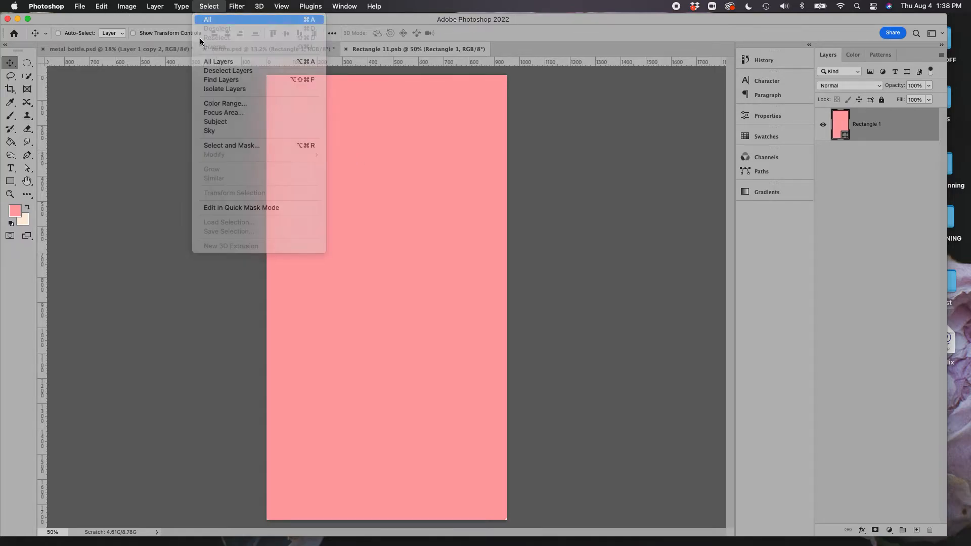
{"action": "left_click", "coordinate": [104, 7]}
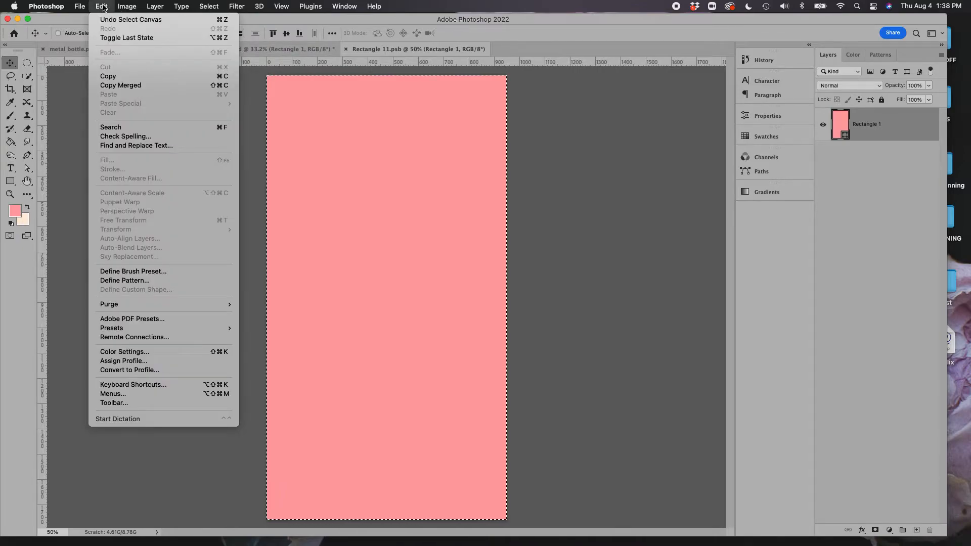
{"action": "left_click", "coordinate": [123, 78]}
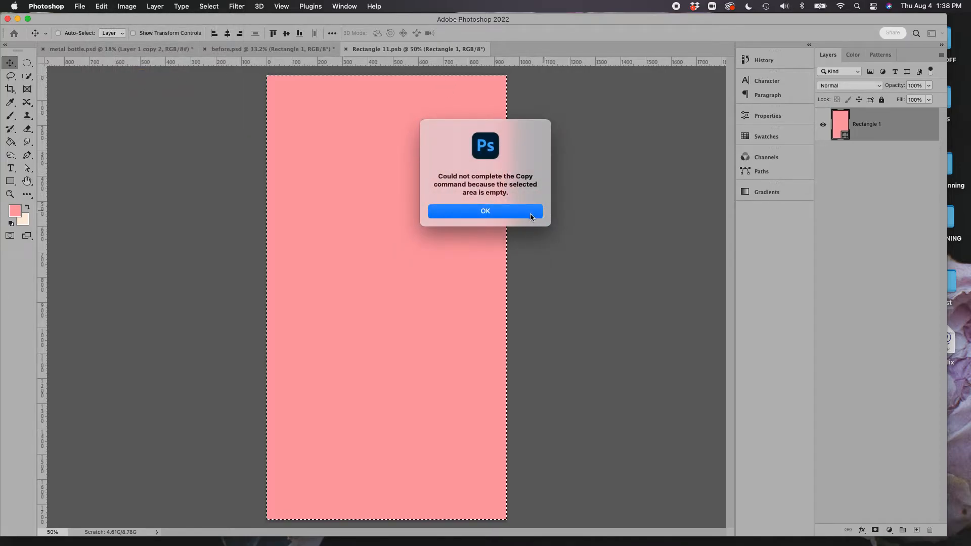
{"action": "left_click", "coordinate": [490, 214]}
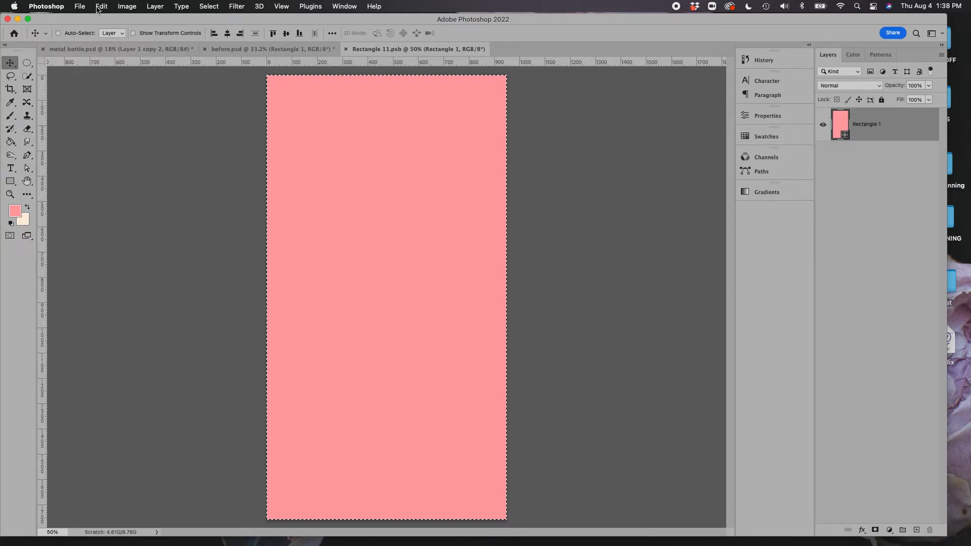
{"action": "left_click", "coordinate": [127, 6]}
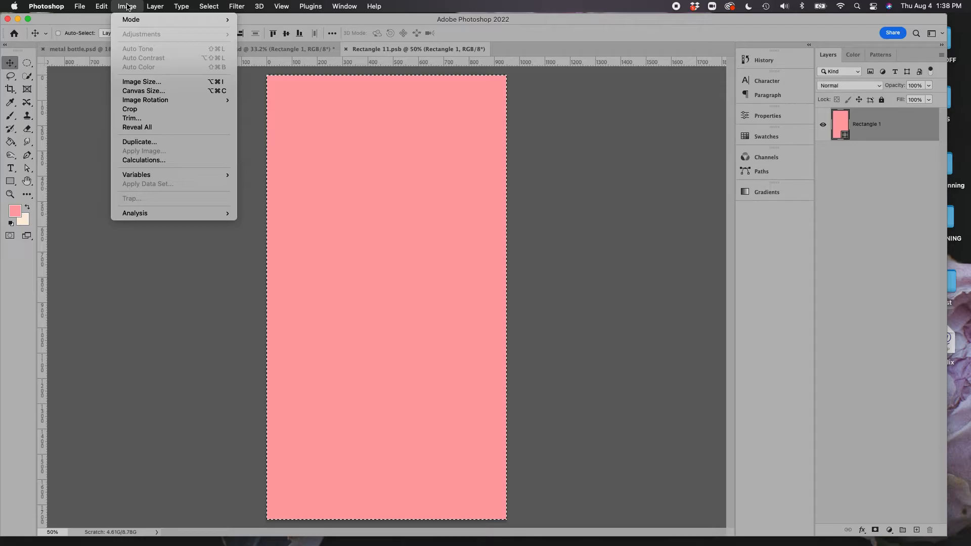
{"action": "left_click", "coordinate": [127, 7]}
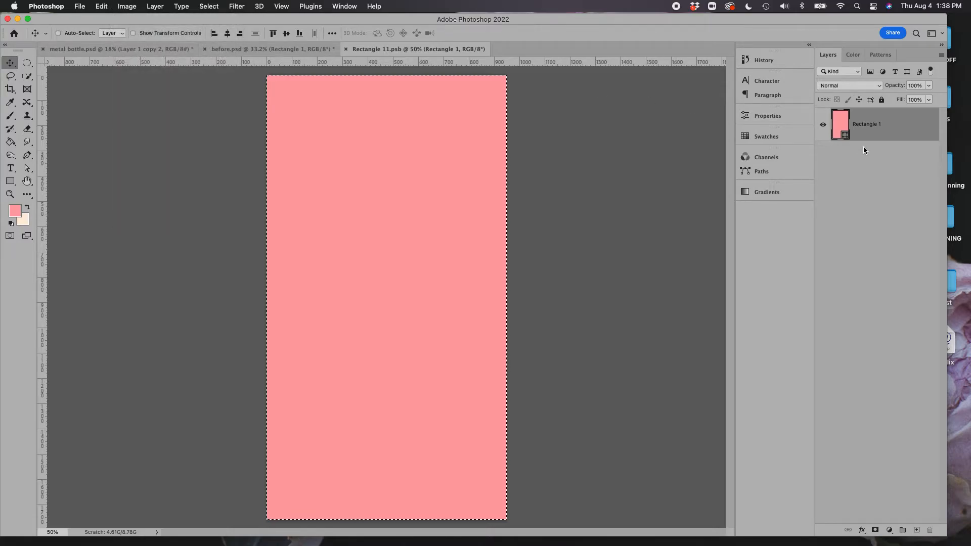
Check the rectangle's fill color, accept it as is, and deselect the canvas.
{"action": "double_click", "coordinate": [844, 137]}
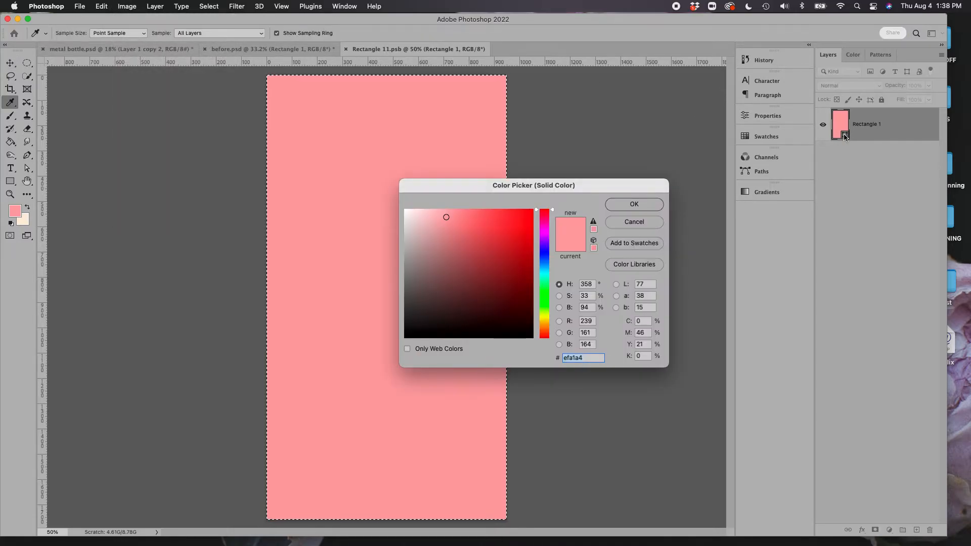
{"action": "left_click", "coordinate": [634, 205]}
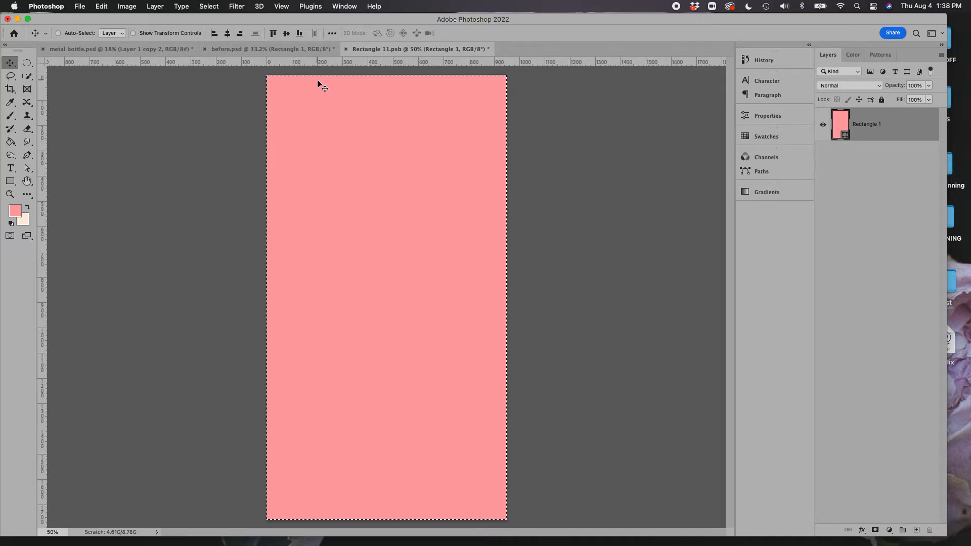
{"action": "key", "text": "super+d"}
Save the smart object contents to the Desktop as label size in Photoshop format.
{"action": "left_click", "coordinate": [87, 7]}
{"action": "left_click", "coordinate": [125, 126]}
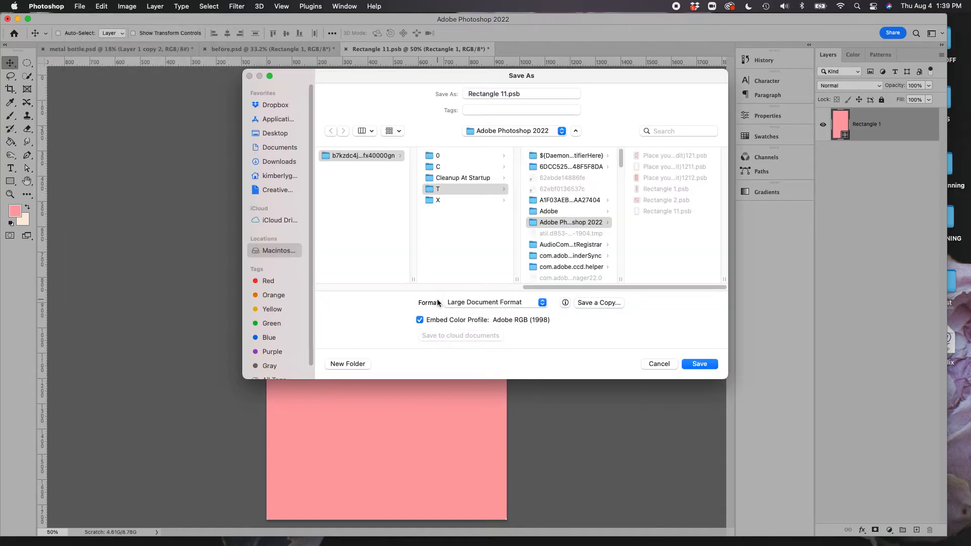
{"action": "key", "text": "super+shift+d"}
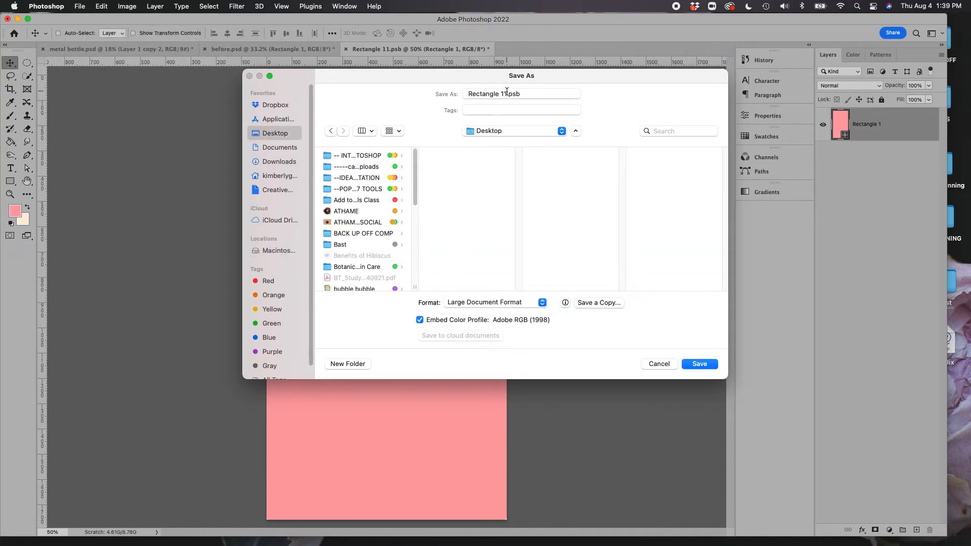
{"action": "left_click", "coordinate": [507, 93]}
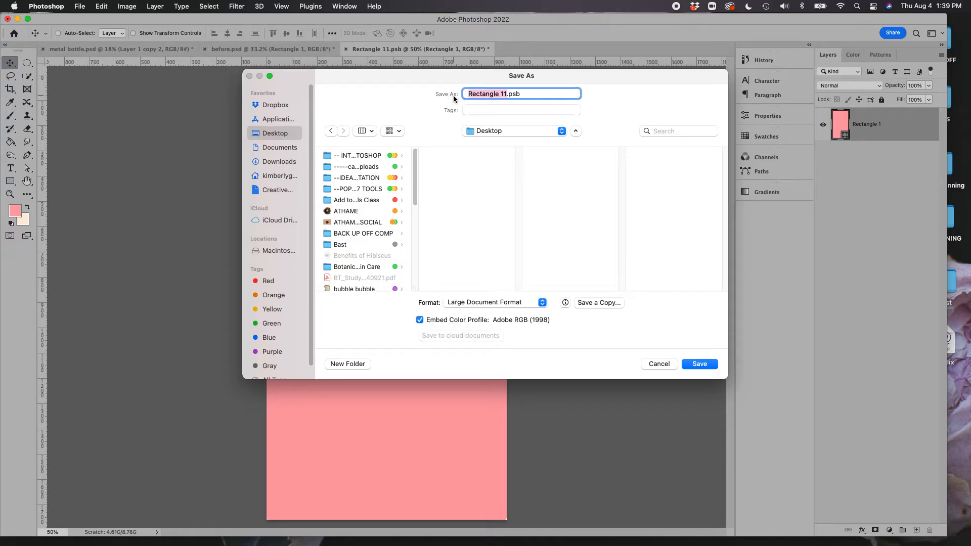
{"action": "type", "text": "label size"}
{"action": "left_click", "coordinate": [479, 304]}
{"action": "left_click", "coordinate": [468, 289]}
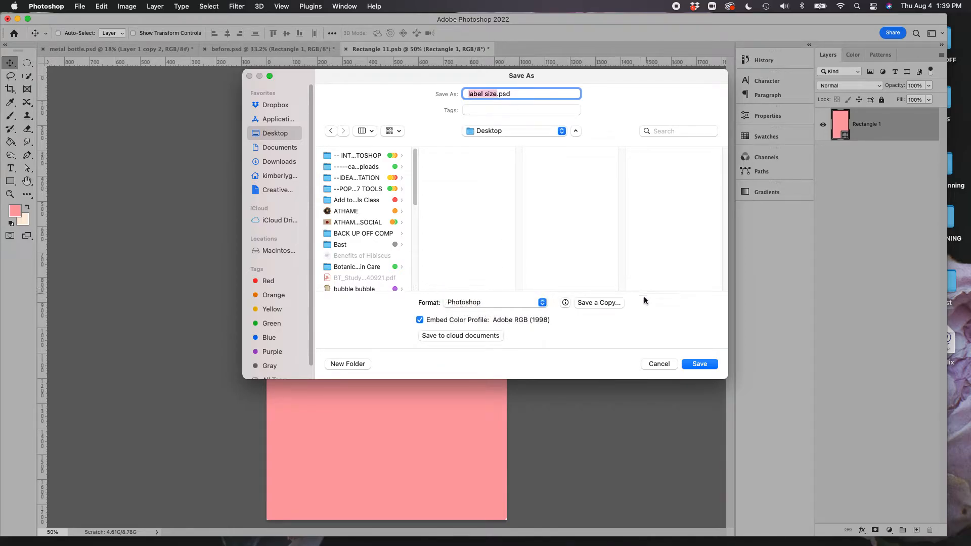
{"action": "left_click", "coordinate": [700, 364]}
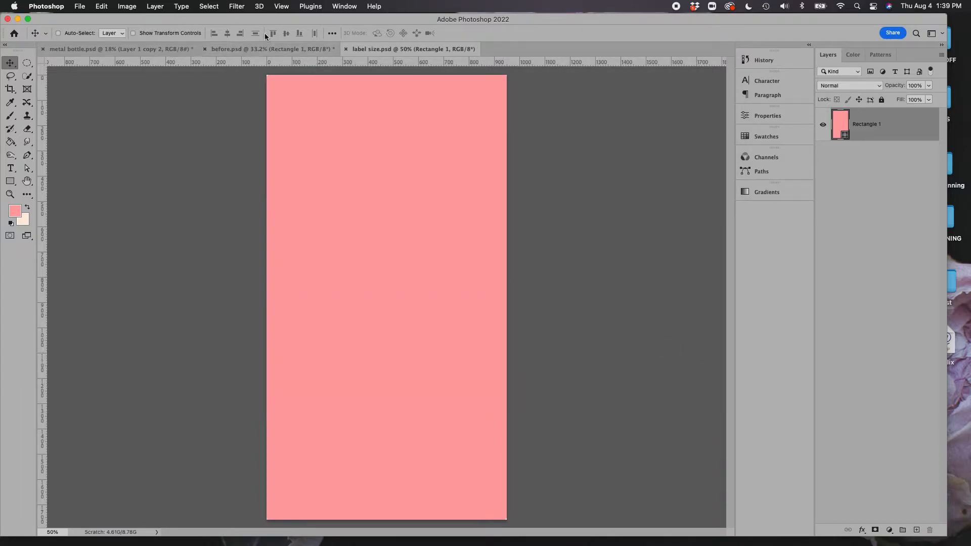
Close the label size document, and close metal bottle.psd without saving its changes.
{"action": "left_click", "coordinate": [346, 49]}
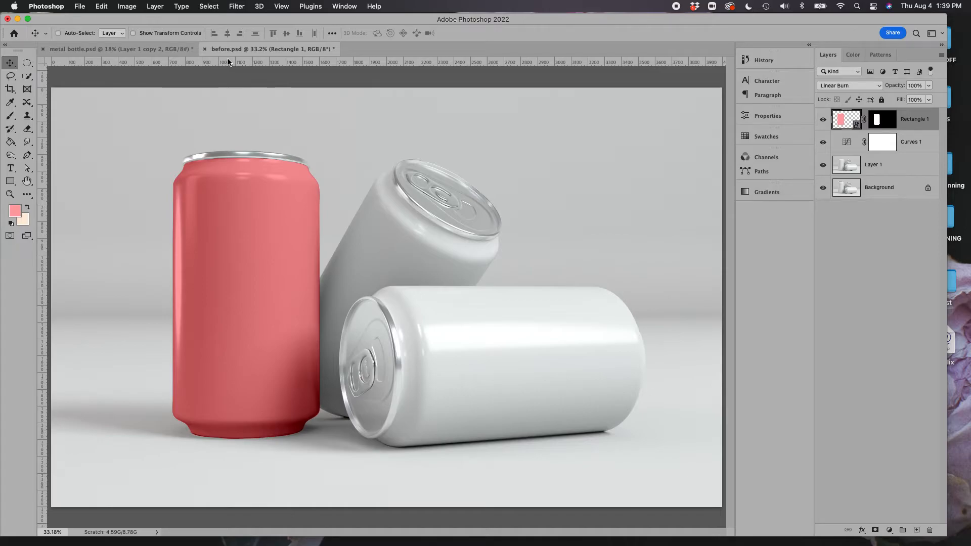
{"action": "left_click", "coordinate": [43, 49]}
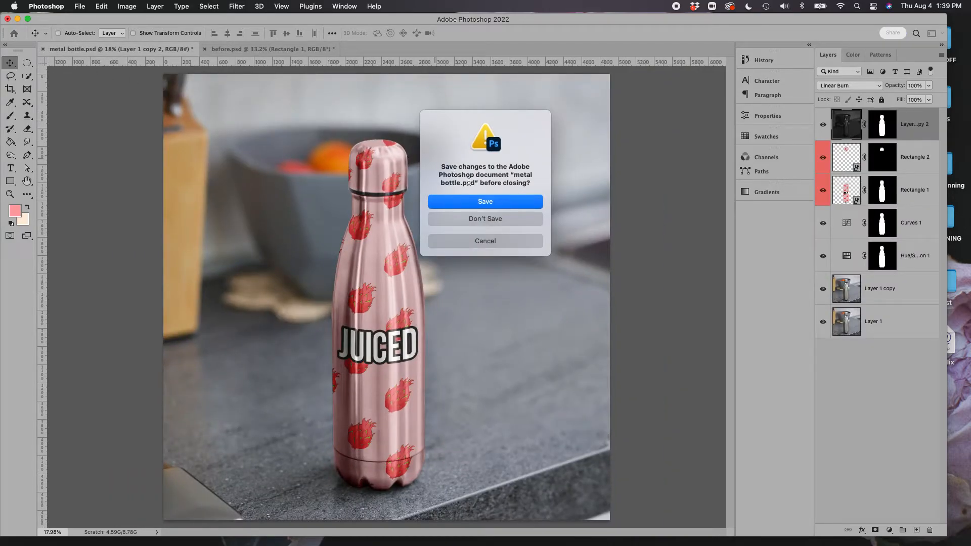
{"action": "left_click", "coordinate": [486, 218]}
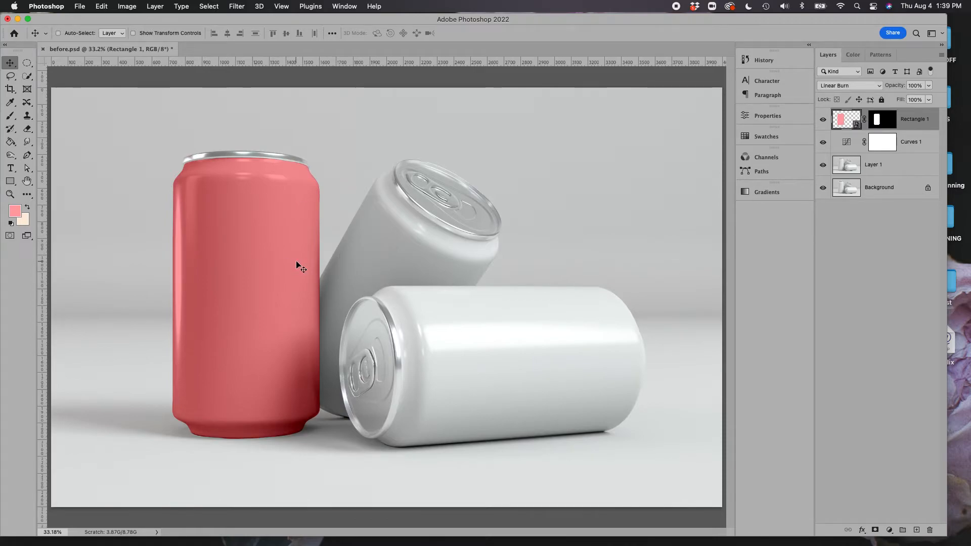
Place label size.psd from the Desktop as an embedded object in before.psd and confirm its placement.
{"action": "left_click", "coordinate": [81, 7]}
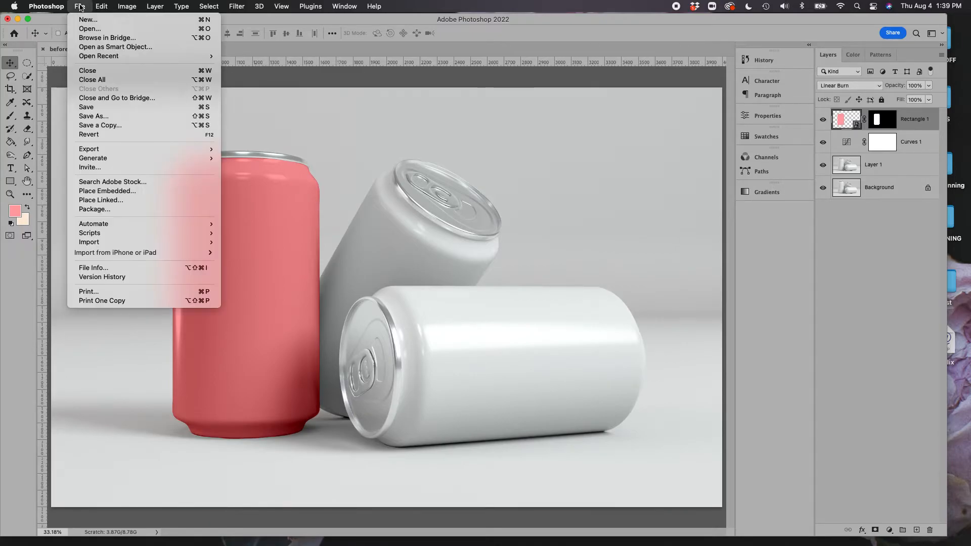
{"action": "left_click", "coordinate": [130, 191]}
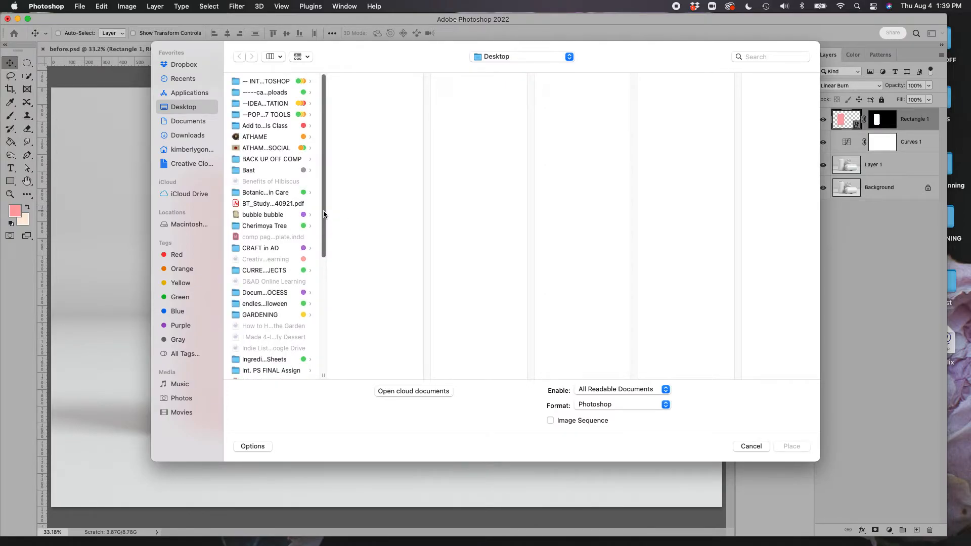
{"action": "left_click_drag", "start_coordinate": [324, 215], "coordinate": [324, 269]}
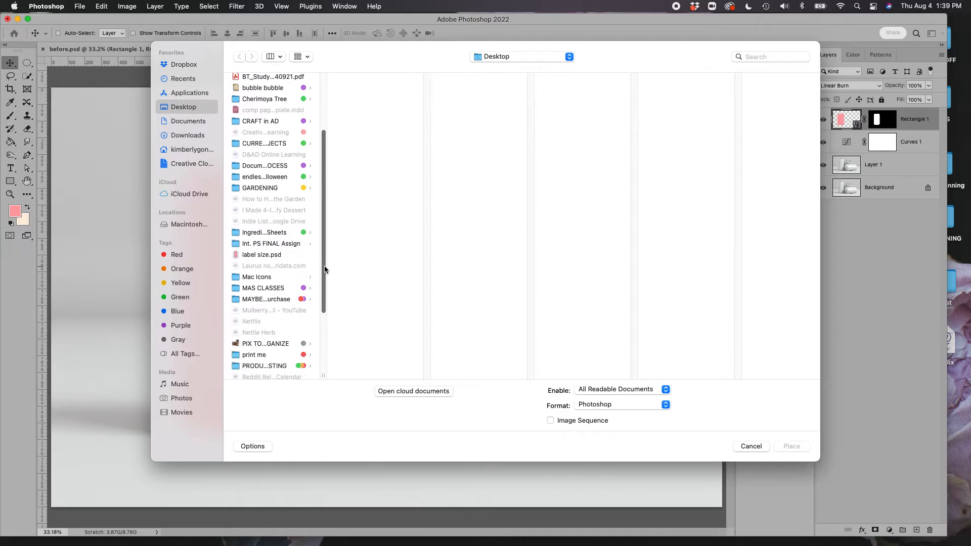
{"action": "left_click", "coordinate": [278, 255]}
{"action": "left_click", "coordinate": [786, 447]}
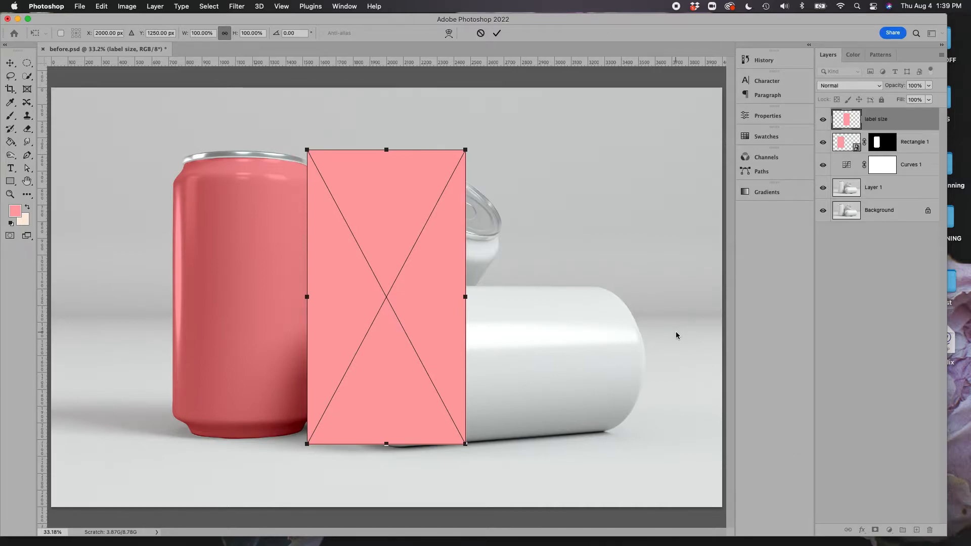
{"action": "key", "text": "Return"}
Move the placed label to the right over the two blank cans and set its blend mode to Linear Burn.
{"action": "left_click_drag", "start_coordinate": [453, 238], "coordinate": [525, 241]}
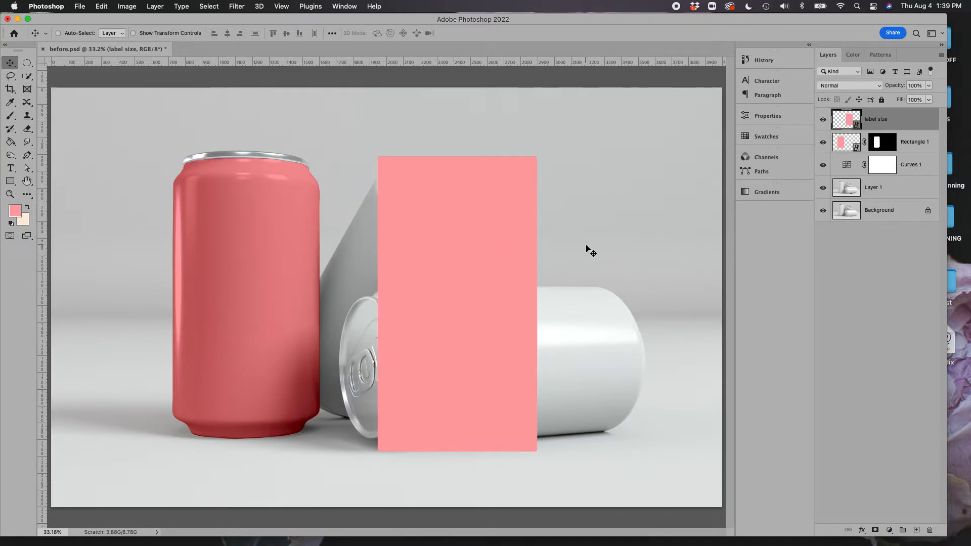
{"action": "left_click_drag", "start_coordinate": [494, 250], "coordinate": [474, 253]}
{"action": "left_click_drag", "start_coordinate": [470, 249], "coordinate": [471, 249]}
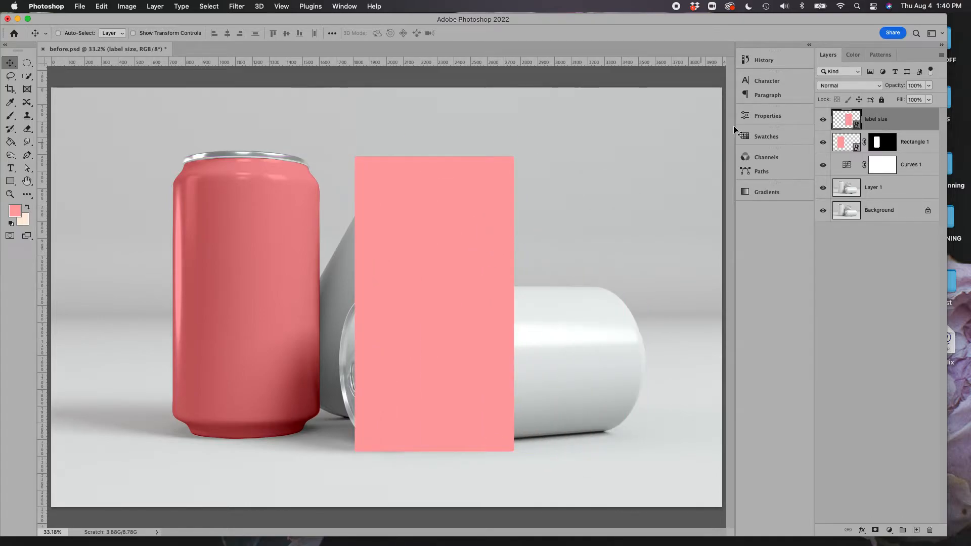
{"action": "left_click", "coordinate": [839, 86]}
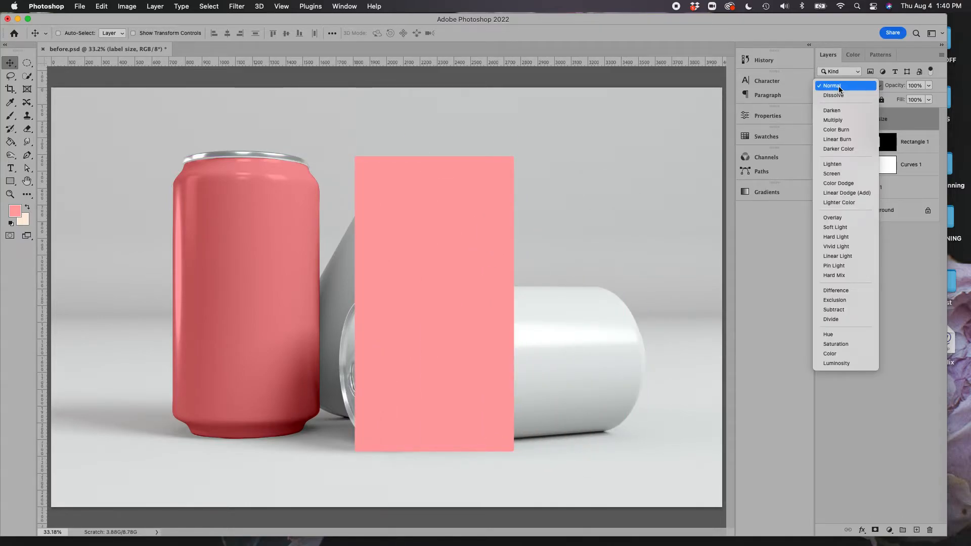
{"action": "left_click", "coordinate": [837, 139]}
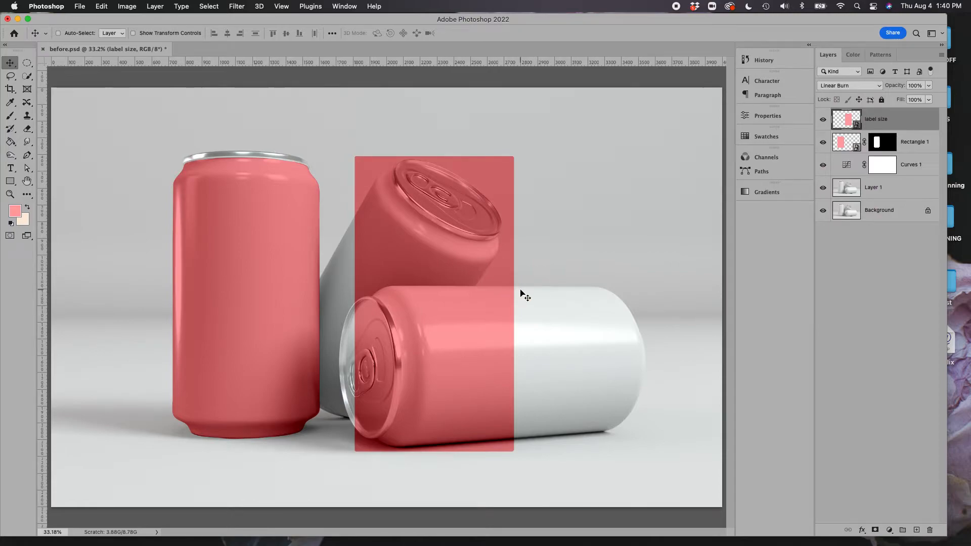
Free-transform the label size layer, rotating it to about 86.5° and positioning it over the lying can.
{"action": "key", "text": "super+t"}
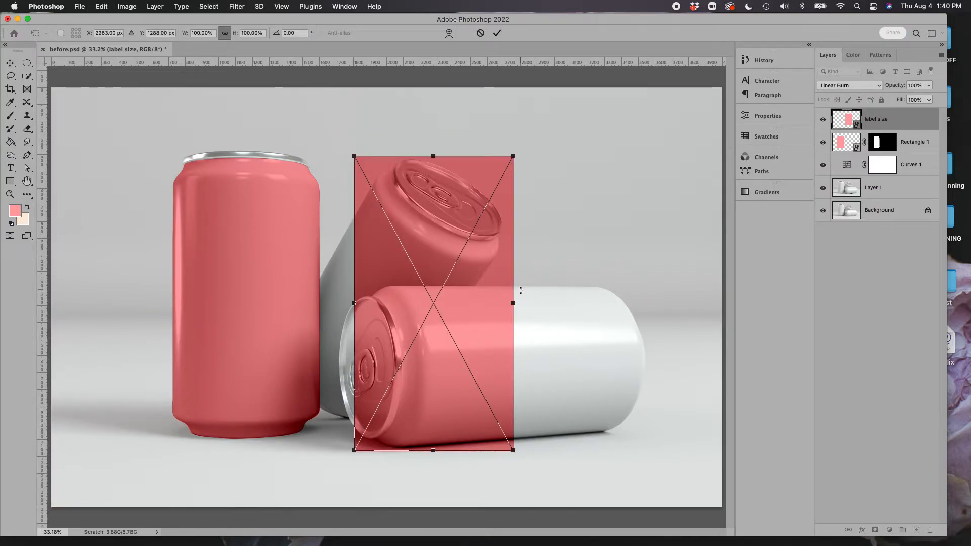
{"action": "left_click_drag", "start_coordinate": [566, 242], "coordinate": [558, 335]}
{"action": "left_click_drag", "start_coordinate": [602, 272], "coordinate": [584, 383]}
{"action": "left_click_drag", "start_coordinate": [486, 377], "coordinate": [539, 440]}
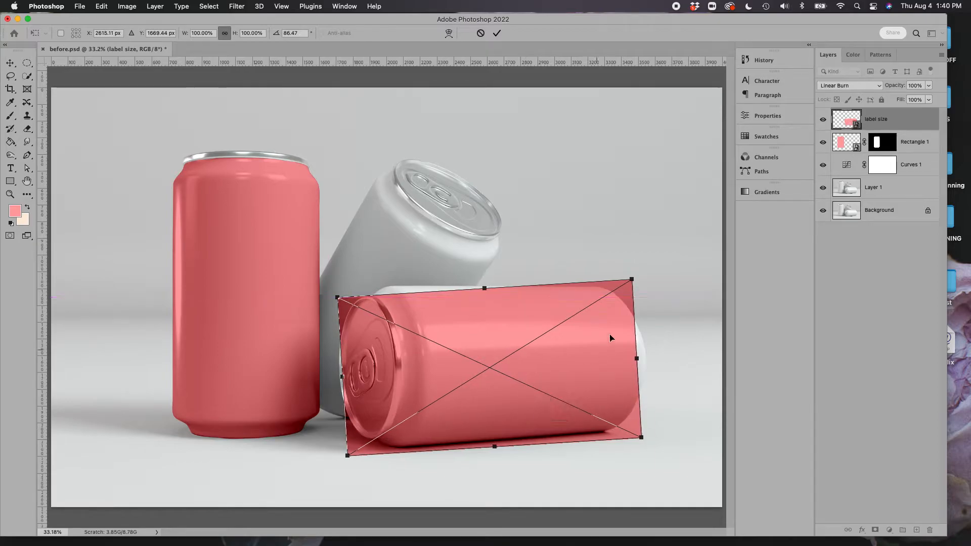
Enlarge the label to about 105.35% from its two upper corners, nudge it up 9 px, and apply the transform.
{"action": "left_click_drag", "start_coordinate": [632, 279], "coordinate": [641, 273]}
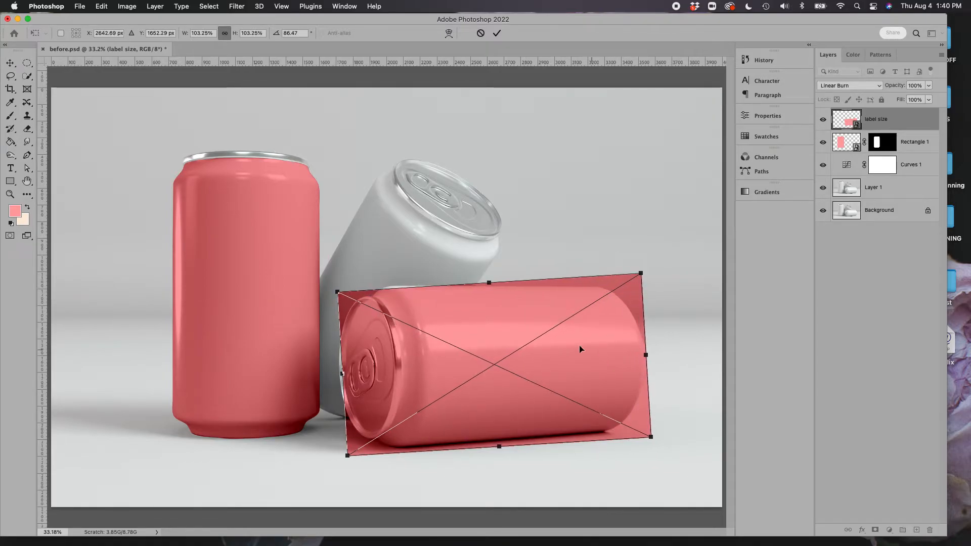
{"action": "left_click_drag", "start_coordinate": [338, 292], "coordinate": [331, 287]}
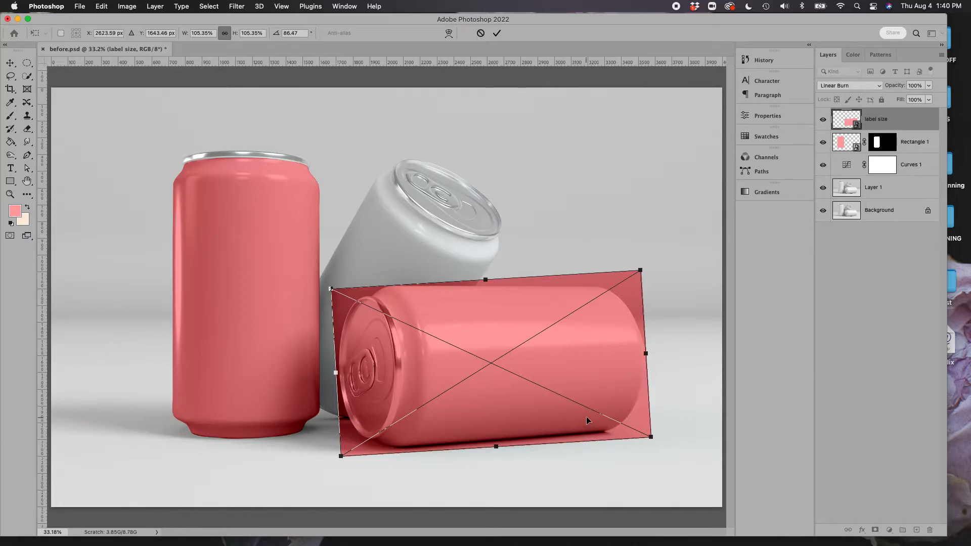
{"action": "key", "text": "Up"}
{"action": "key", "text": "Up"}
{"action": "key", "text": "Up"}
{"action": "key", "text": "Up"}
{"action": "key", "text": "Up"}
{"action": "key", "text": "Up"}
{"action": "key", "text": "Up"}
{"action": "key", "text": "Up"}
{"action": "key", "text": "Up"}
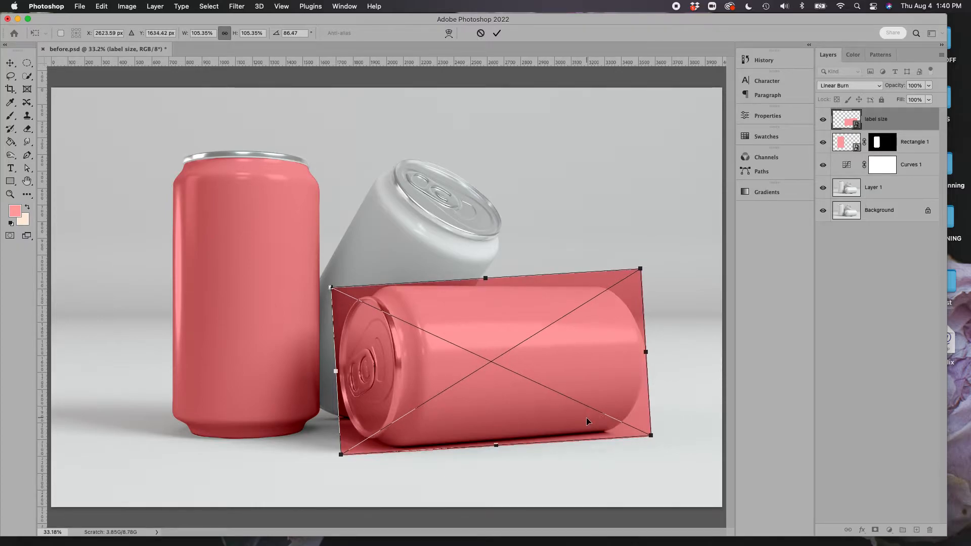
{"action": "key", "text": "Return"}
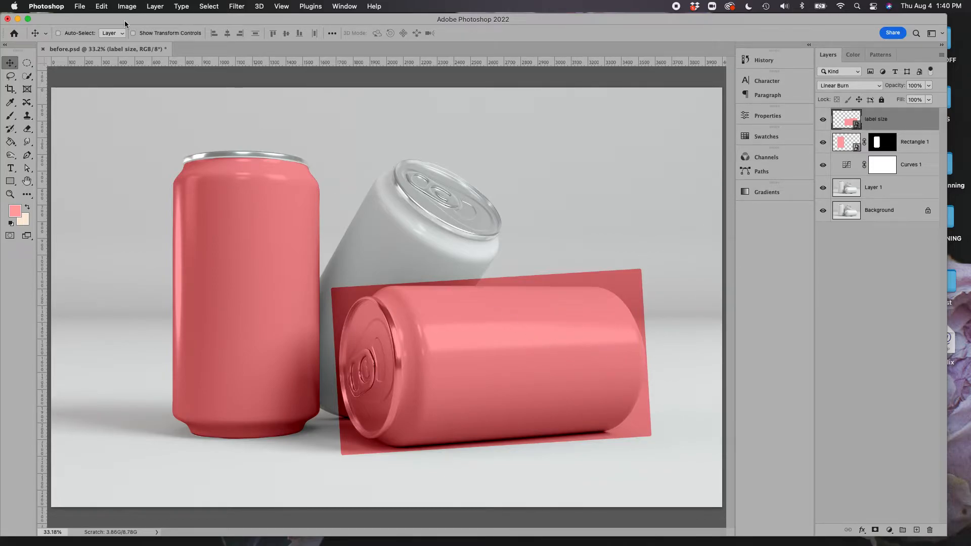
Warp the label on the lying can, bowing its right edge outward and pulling both right corners inward to follow the can's base.
{"action": "left_click", "coordinate": [103, 7]}
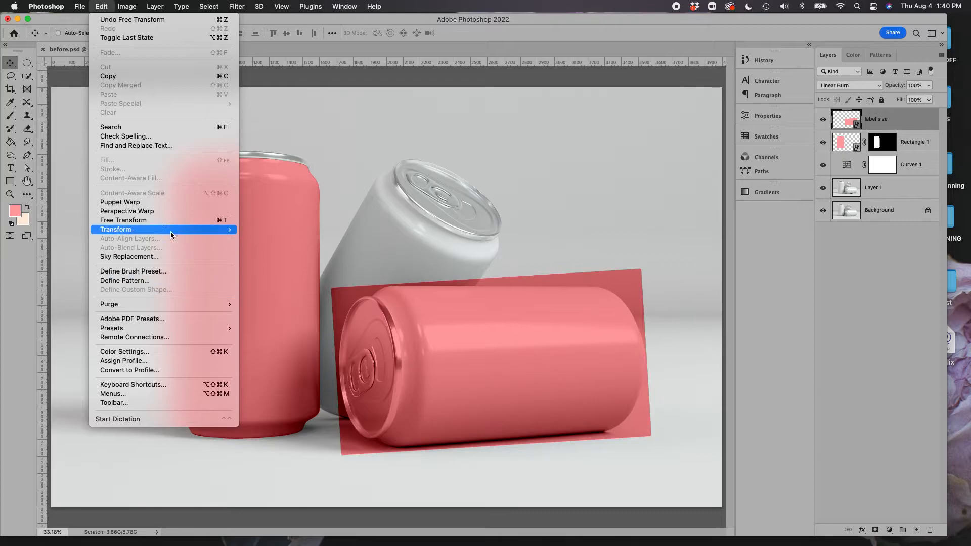
{"action": "mouse_move", "coordinate": [172, 229]}
{"action": "left_click", "coordinate": [260, 295]}
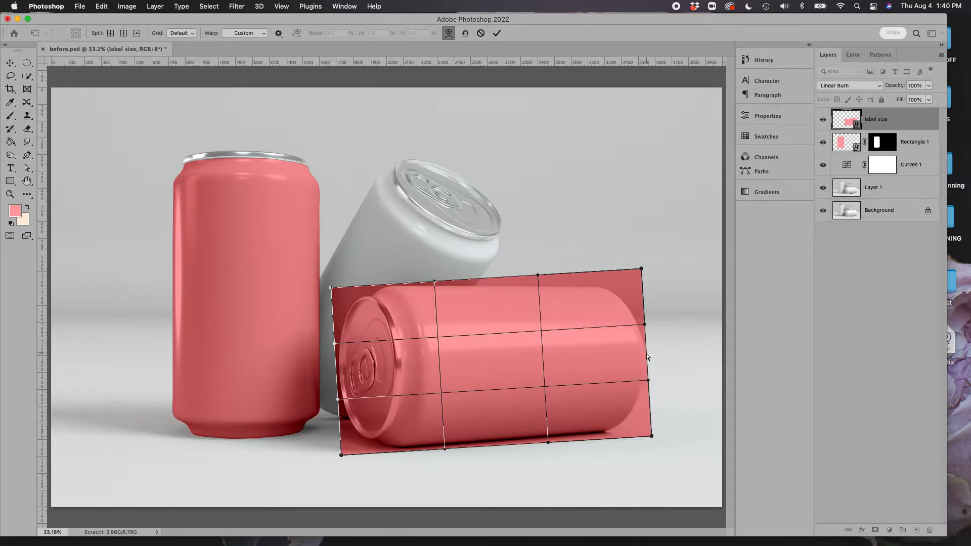
{"action": "left_click_drag", "start_coordinate": [645, 353], "coordinate": [651, 354]}
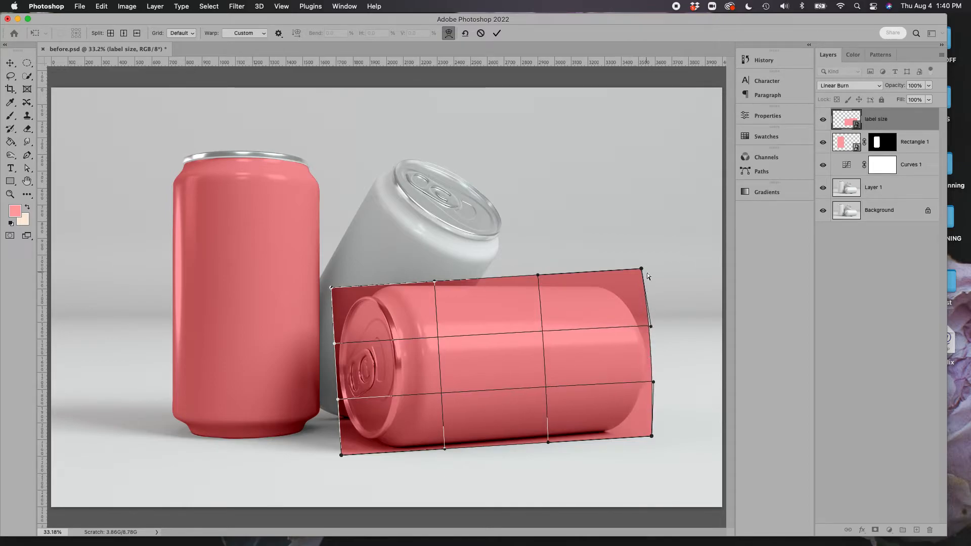
{"action": "left_click_drag", "start_coordinate": [643, 270], "coordinate": [630, 274]}
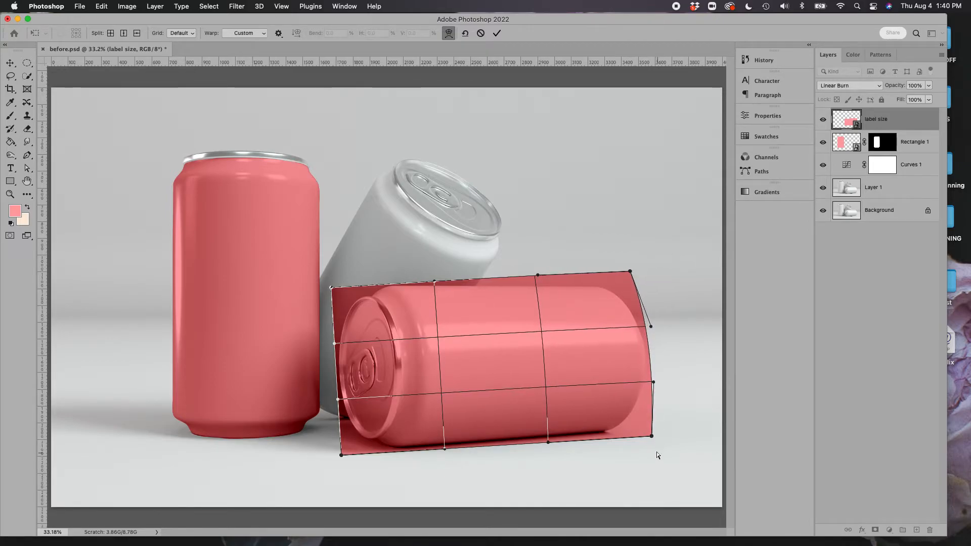
{"action": "left_click_drag", "start_coordinate": [651, 437], "coordinate": [644, 437]}
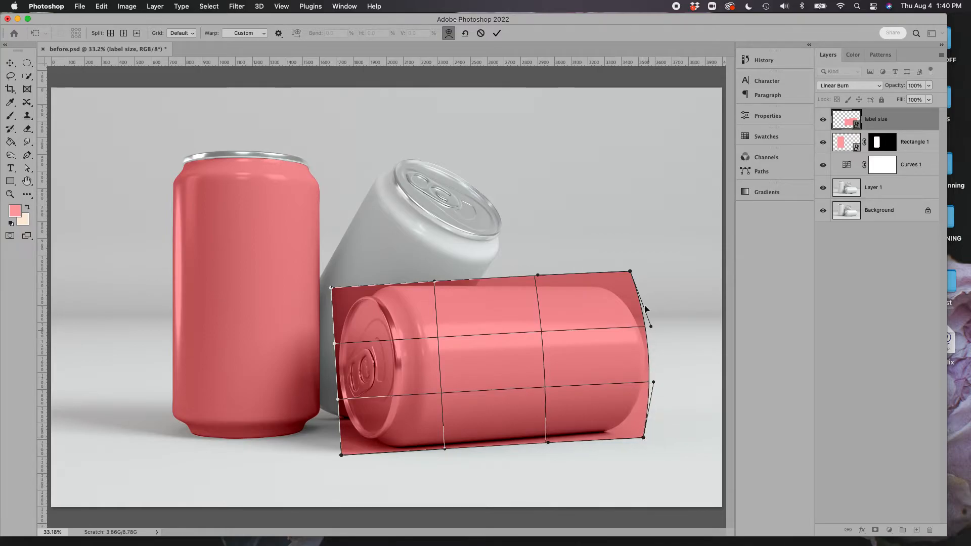
{"action": "left_click_drag", "start_coordinate": [630, 273], "coordinate": [627, 273]}
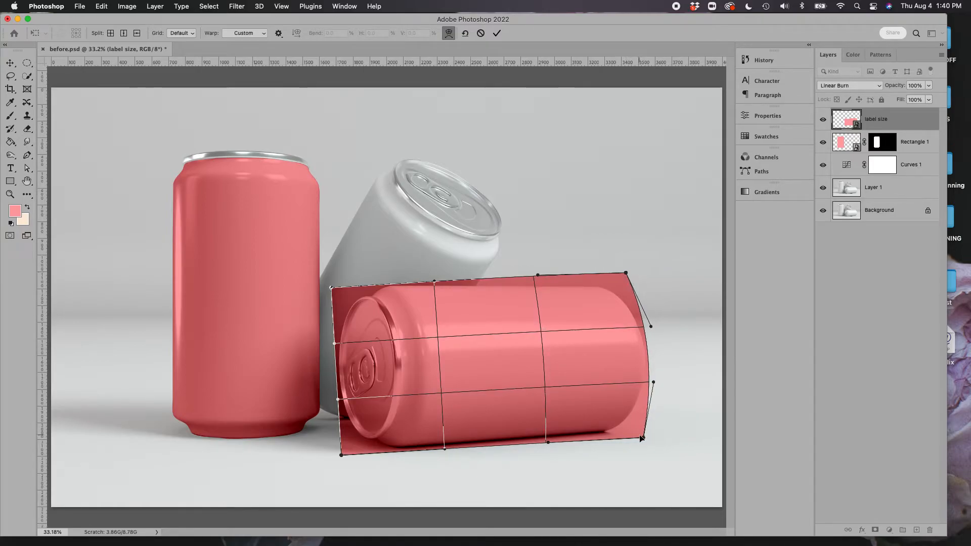
{"action": "left_click_drag", "start_coordinate": [642, 439], "coordinate": [639, 436]}
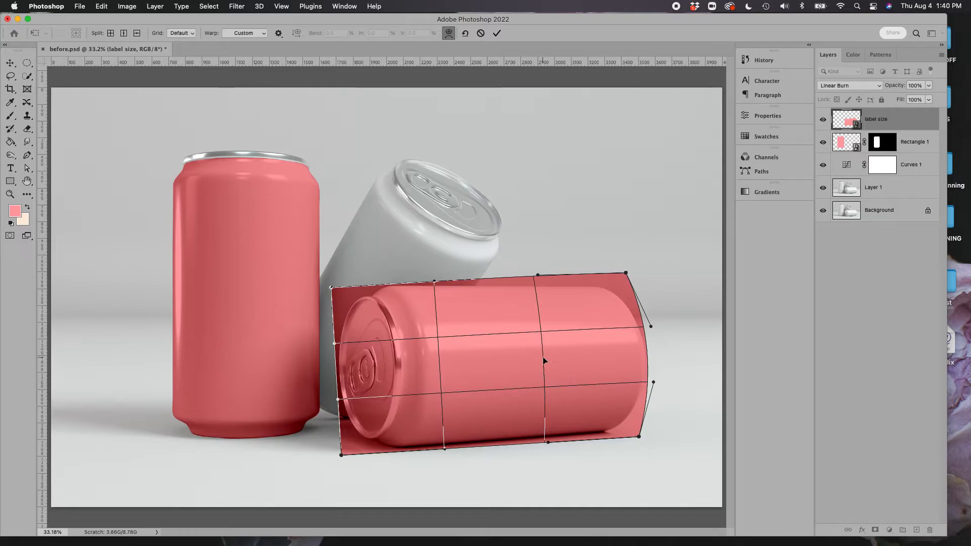
Bow the label's interior warp to the right, curve its left edge inward toward the can lid's rim, and apply the warp.
{"action": "left_click_drag", "start_coordinate": [550, 360], "coordinate": [555, 361]}
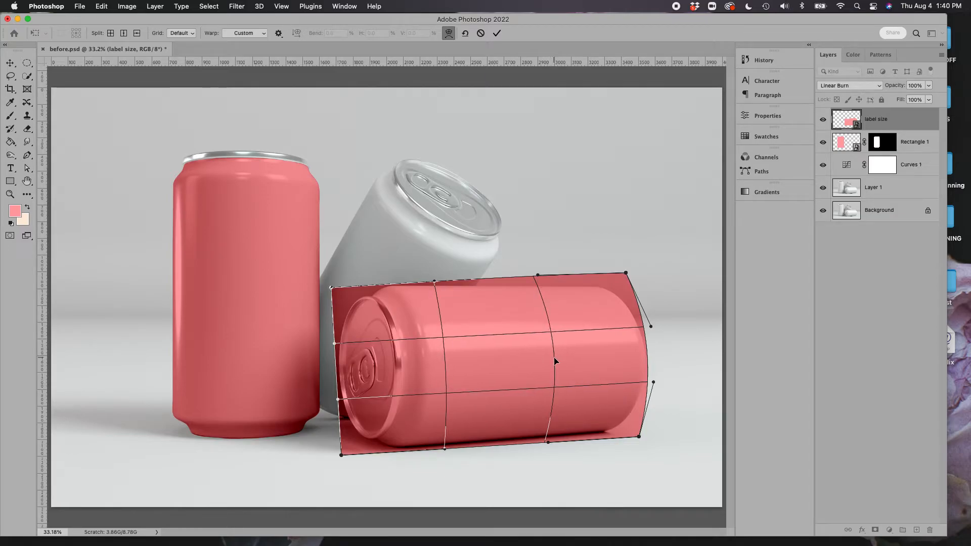
{"action": "left_click_drag", "start_coordinate": [339, 370], "coordinate": [402, 400]}
{"action": "left_click_drag", "start_coordinate": [356, 376], "coordinate": [359, 372]}
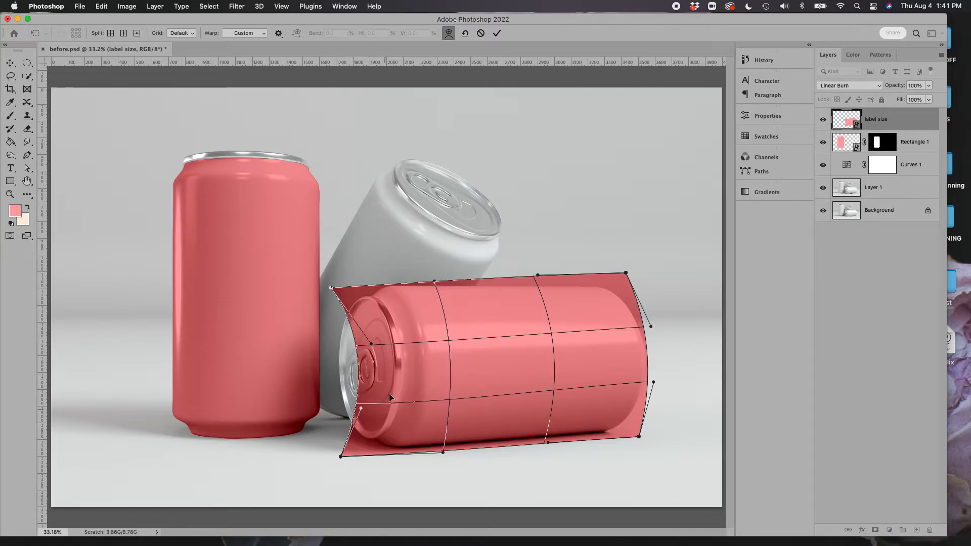
{"action": "left_click_drag", "start_coordinate": [360, 373], "coordinate": [364, 372]}
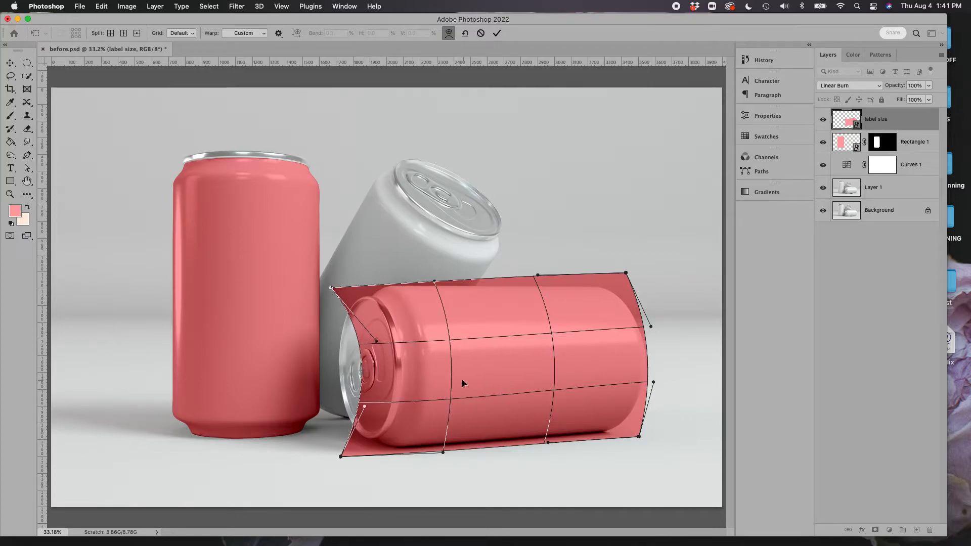
{"action": "key", "text": "Return"}
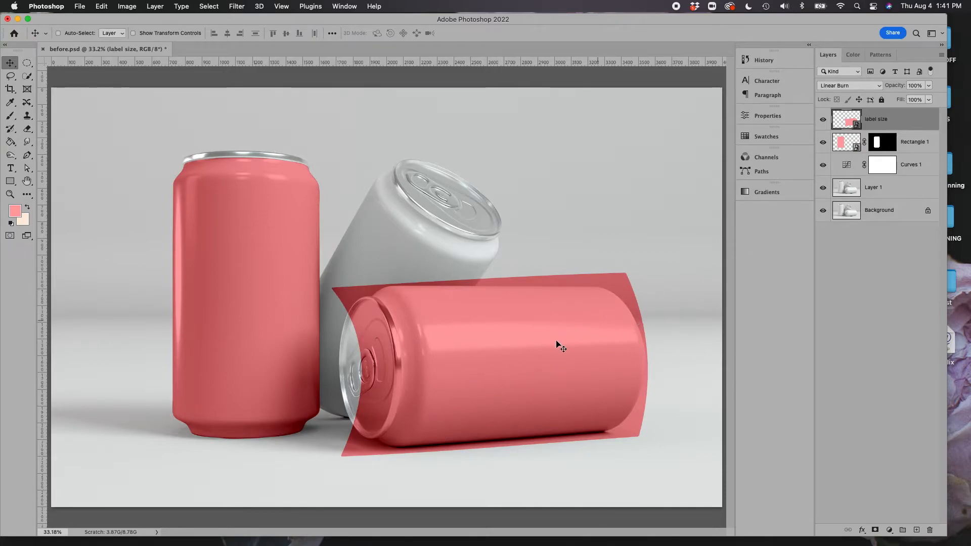
Load the can 3 path as a selection and add it as a layer mask on the label size layer.
{"action": "left_click", "coordinate": [760, 172]}
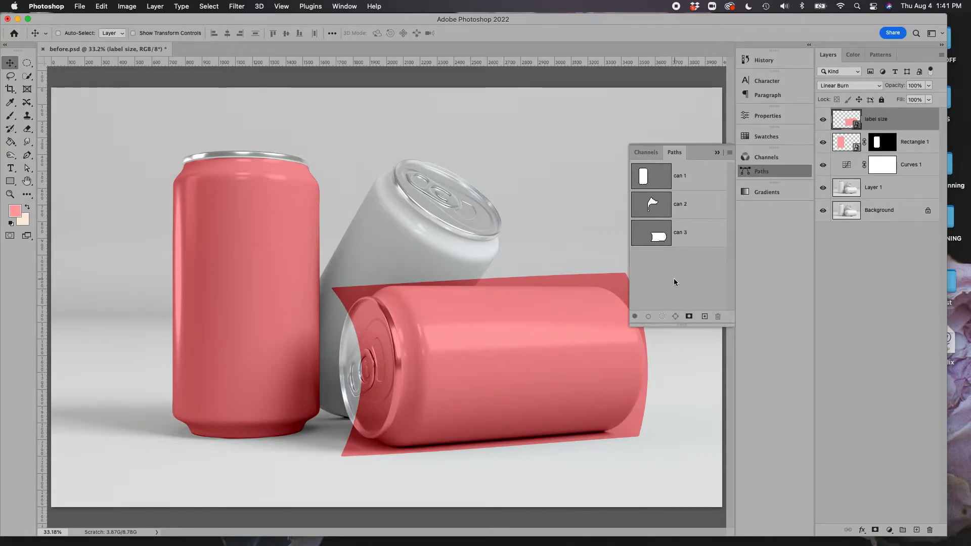
{"action": "left_click", "coordinate": [659, 238], "text": "super"}
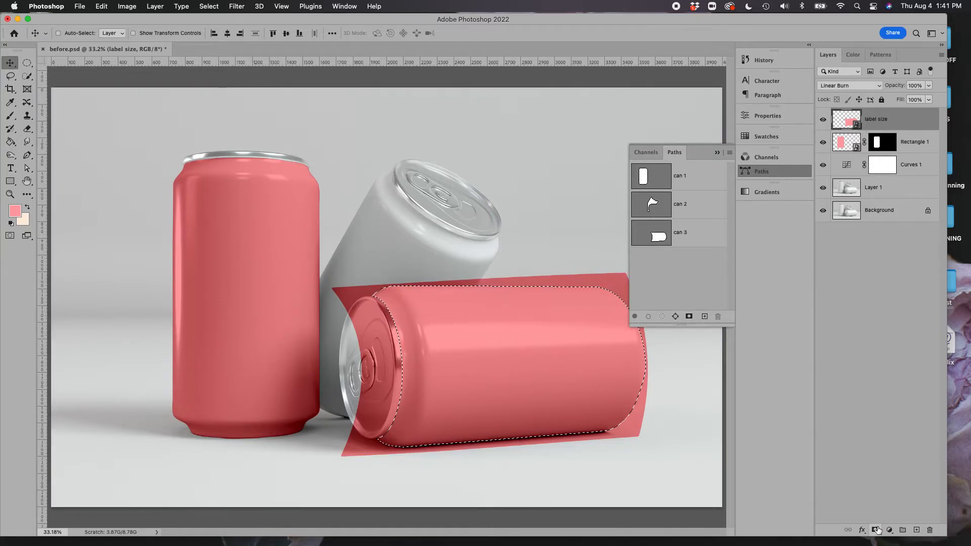
{"action": "left_click", "coordinate": [876, 530]}
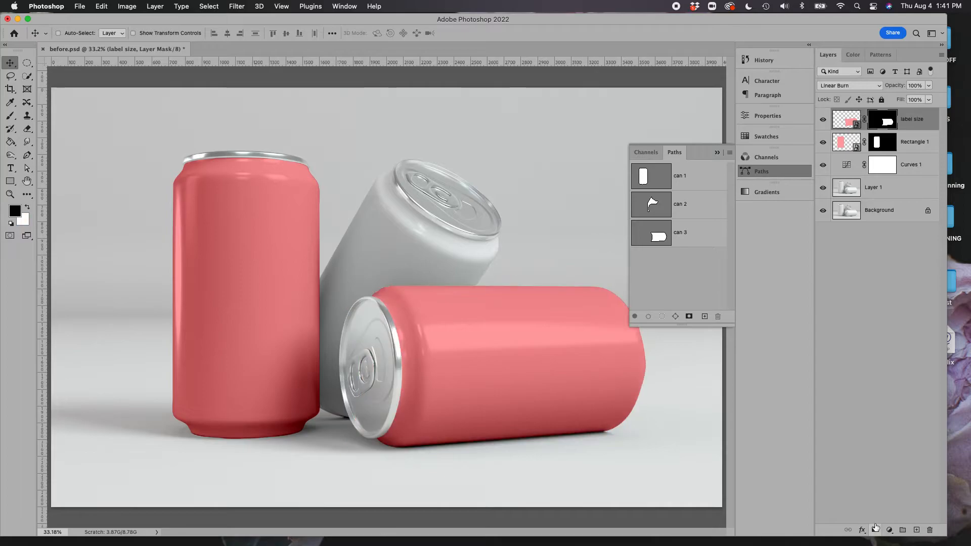
{"action": "left_click", "coordinate": [717, 152]}
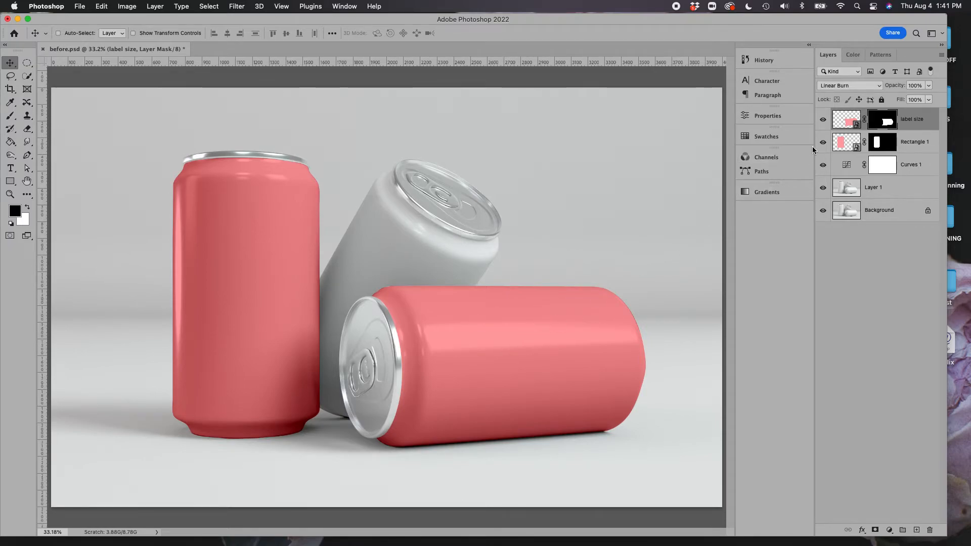
Assign the red color label to the Curves 1, Rectangle 1 and label size layers.
{"action": "right_click", "coordinate": [916, 166]}
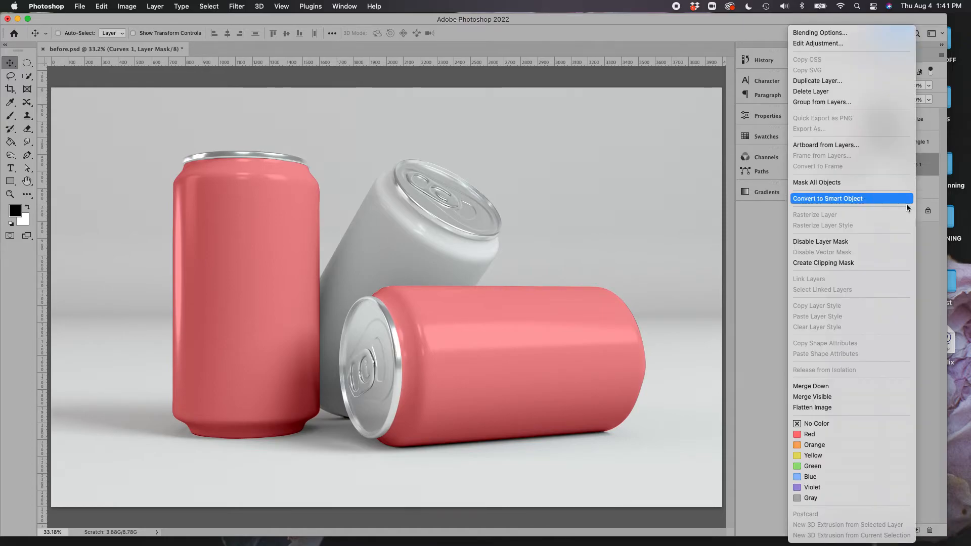
{"action": "left_click", "coordinate": [809, 434]}
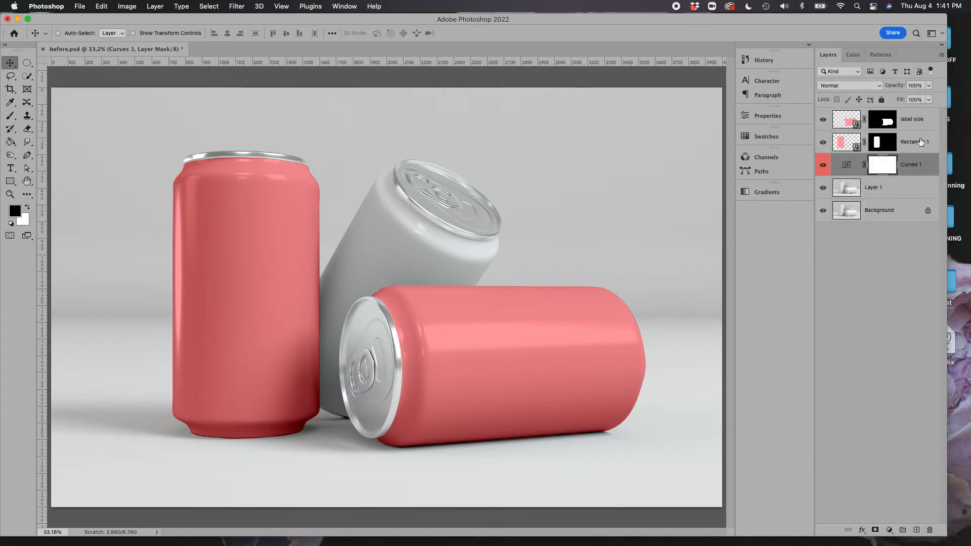
{"action": "right_click", "coordinate": [919, 144]}
{"action": "scroll", "coordinate": [820, 450], "scroll_direction": "down", "scroll_amount": 5}
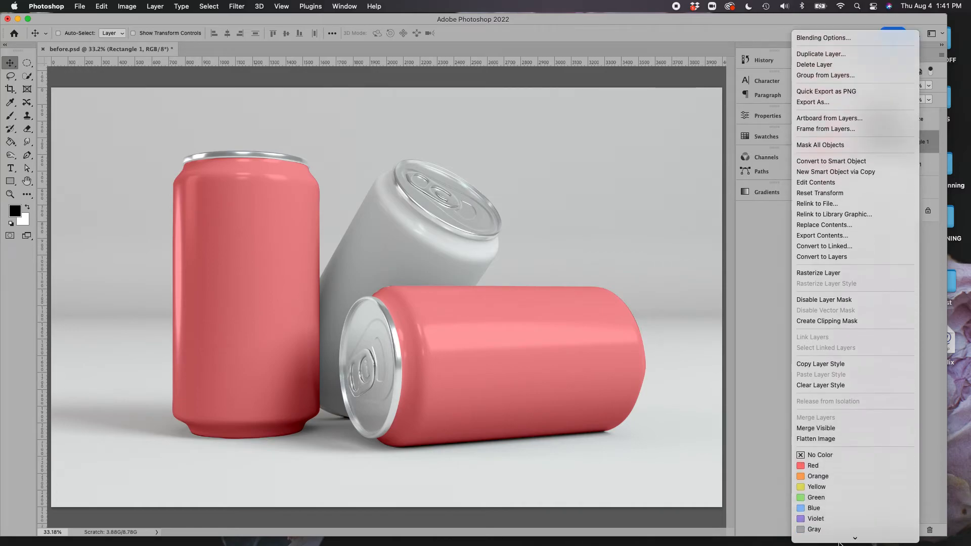
{"action": "left_click", "coordinate": [823, 445]}
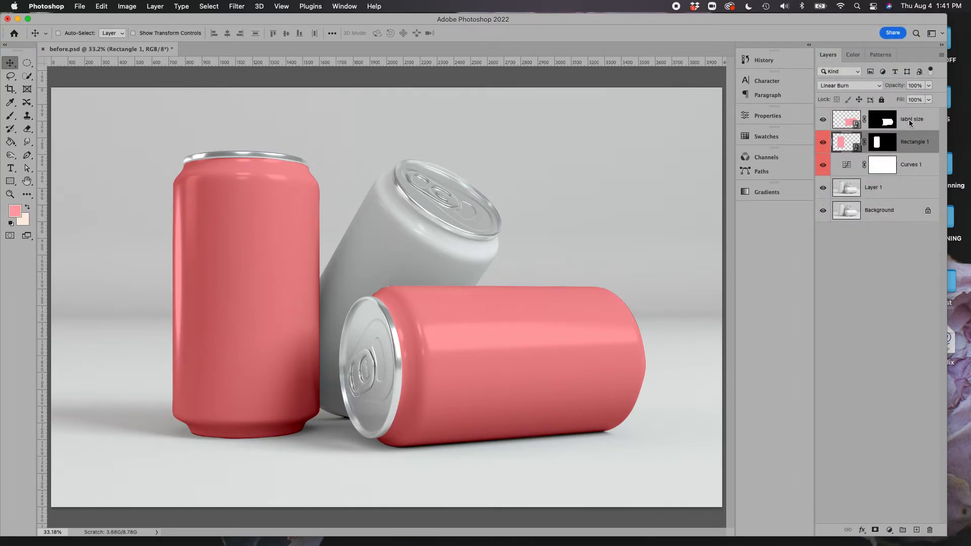
{"action": "right_click", "coordinate": [908, 121]}
{"action": "scroll", "coordinate": [830, 455], "scroll_direction": "down", "scroll_amount": 5}
{"action": "left_click", "coordinate": [822, 444]}
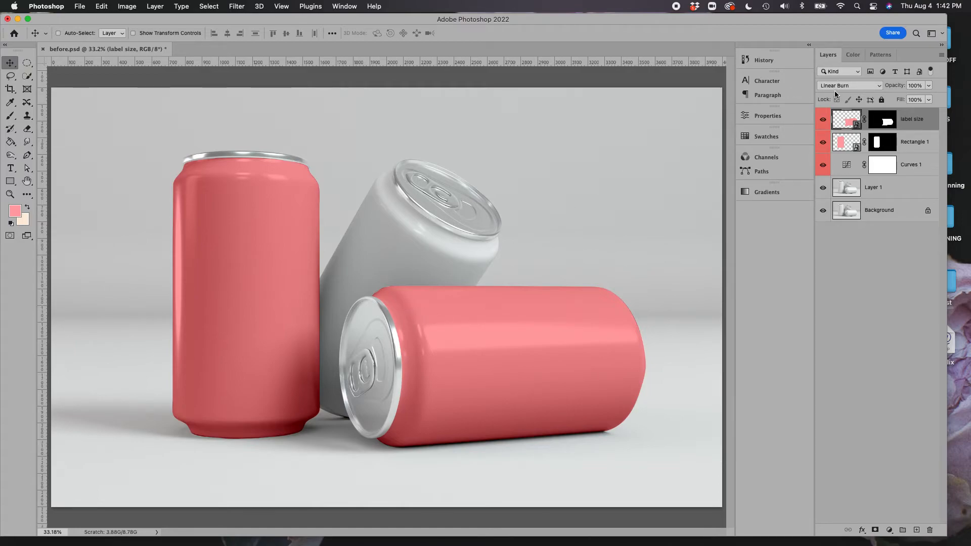
Add a dragon fruit pattern fill layer inside the Rectangle 1 smart object of the upright can, and save and close it.
{"action": "double_click", "coordinate": [856, 147]}
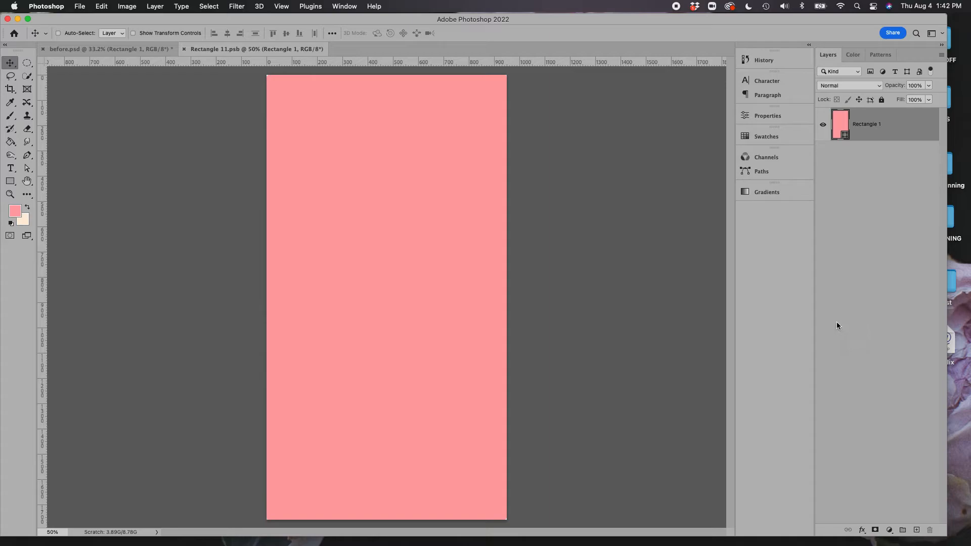
{"action": "left_click", "coordinate": [889, 530]}
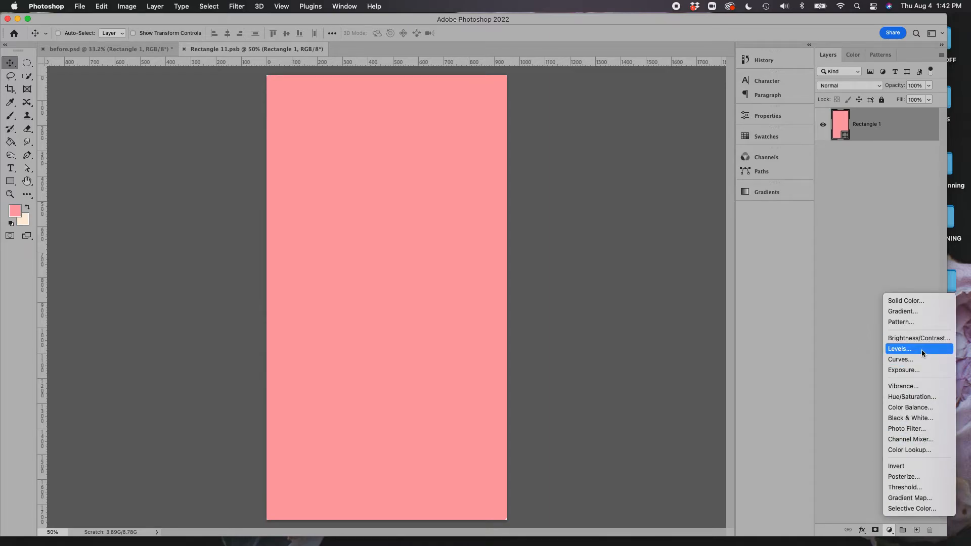
{"action": "left_click", "coordinate": [919, 325]}
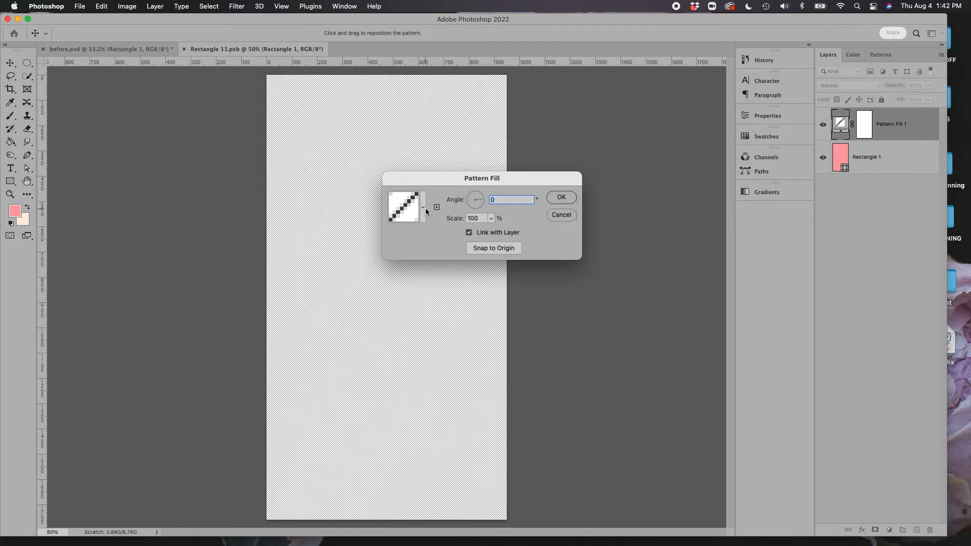
{"action": "left_click", "coordinate": [424, 208]}
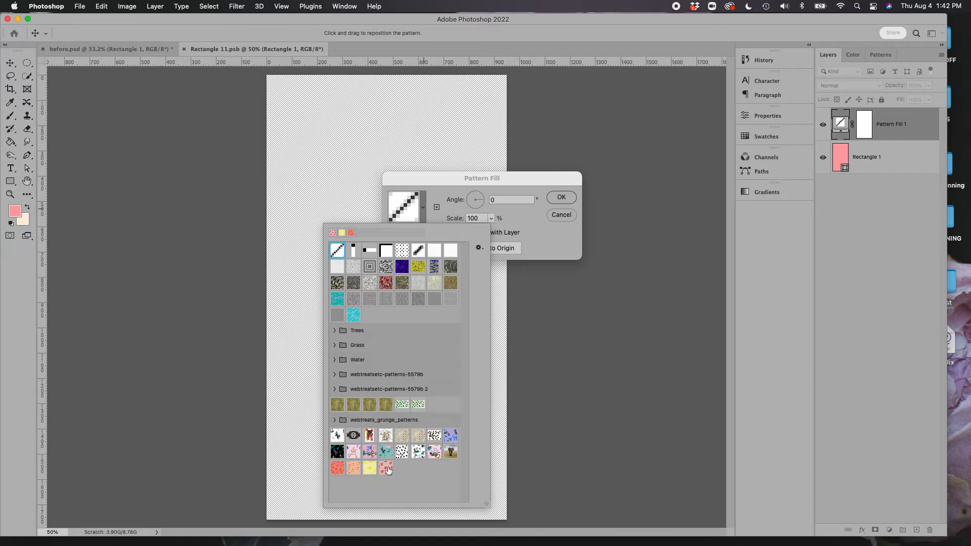
{"action": "double_click", "coordinate": [386, 468]}
{"action": "left_click", "coordinate": [563, 198]}
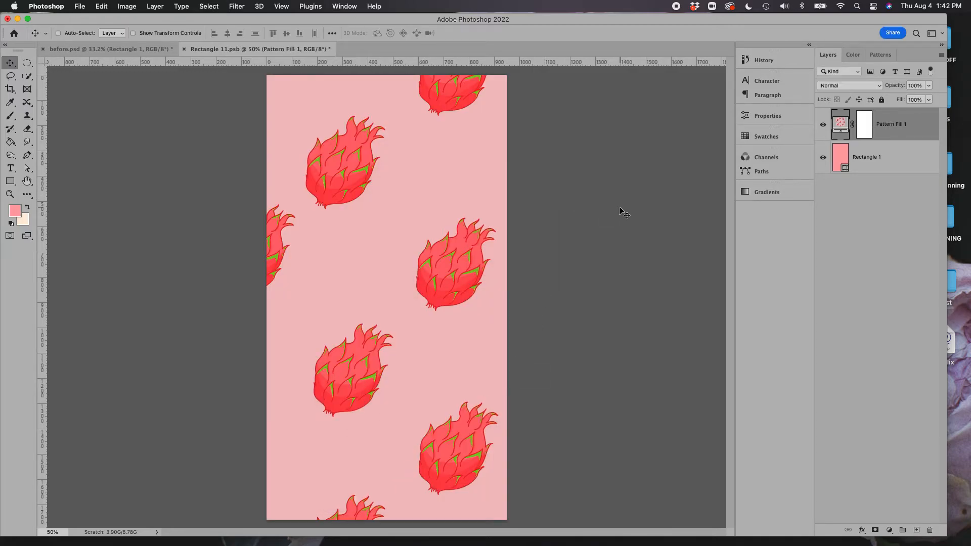
{"action": "left_click", "coordinate": [186, 49]}
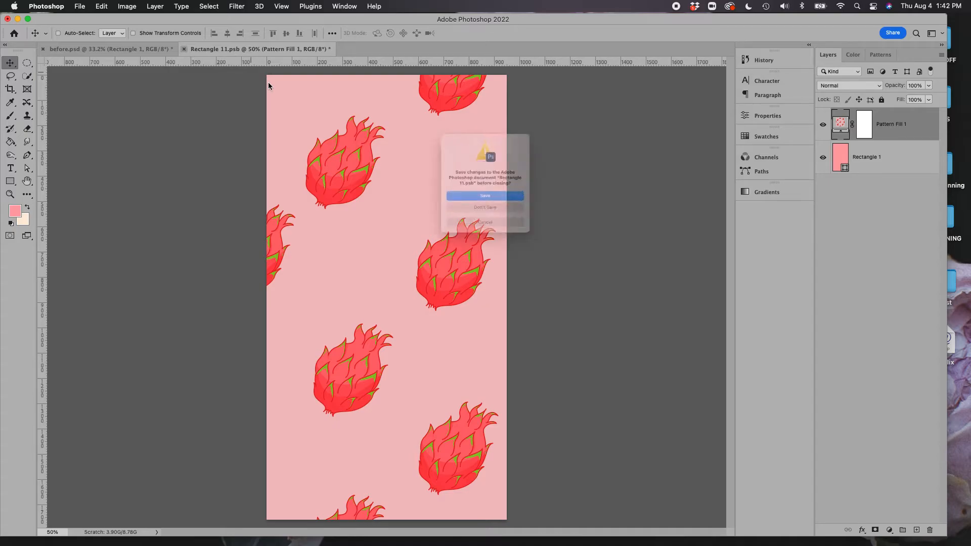
{"action": "left_click", "coordinate": [492, 201]}
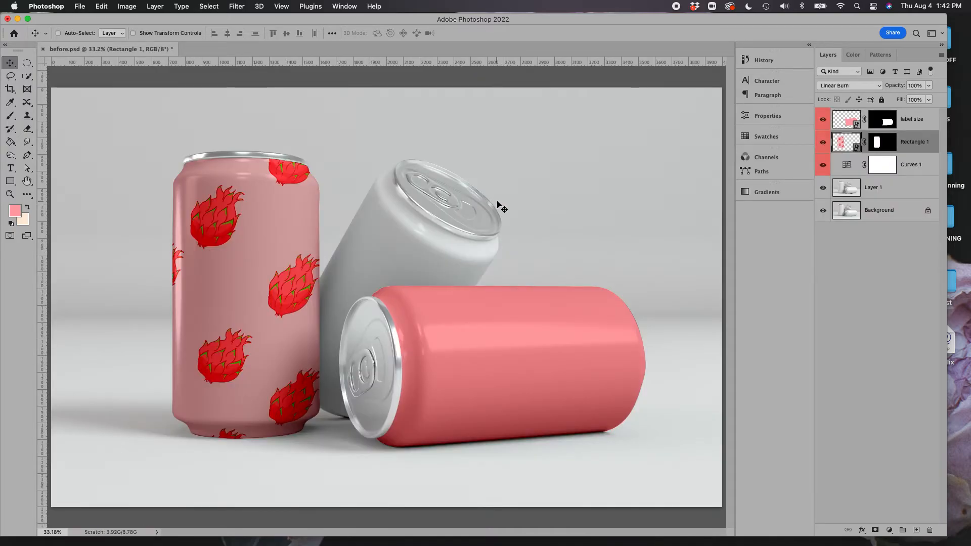
Add a peach pattern fill layer inside the label size smart object of the lying can, and save and close it.
{"action": "double_click", "coordinate": [856, 126]}
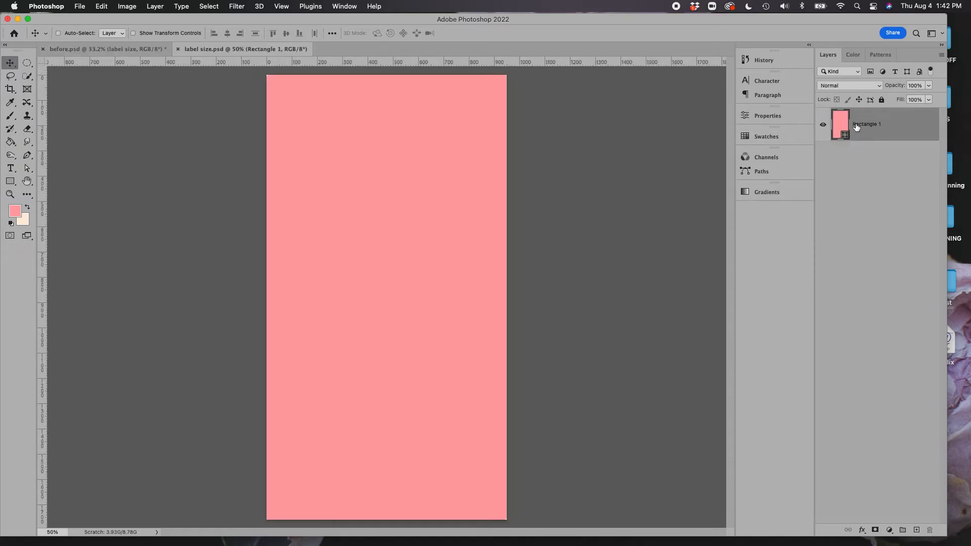
{"action": "left_click", "coordinate": [889, 533]}
{"action": "left_click", "coordinate": [910, 324]}
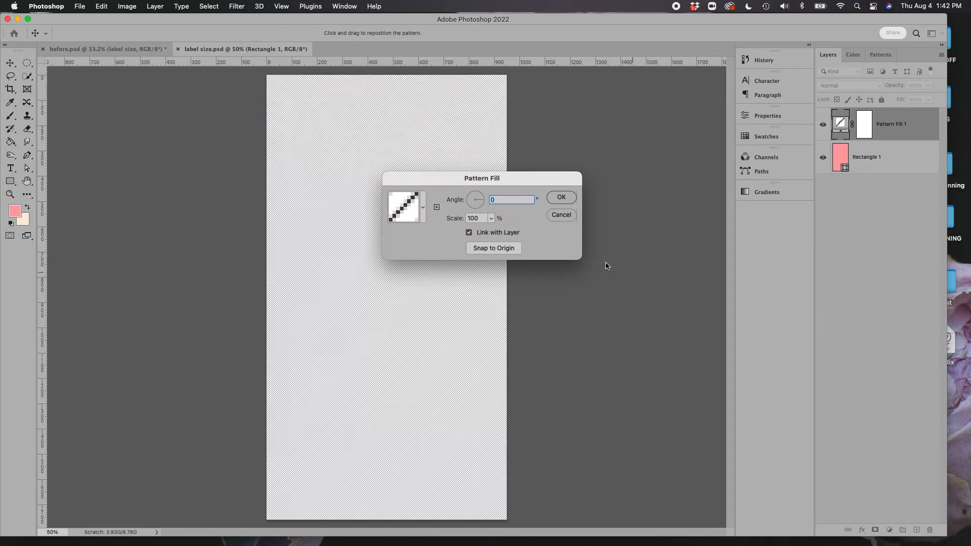
{"action": "left_click", "coordinate": [423, 210]}
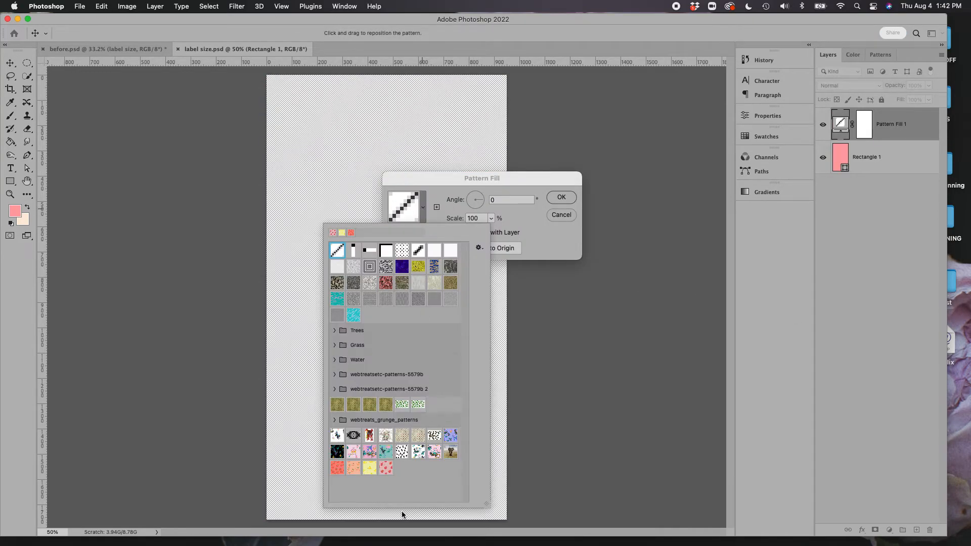
{"action": "double_click", "coordinate": [353, 470]}
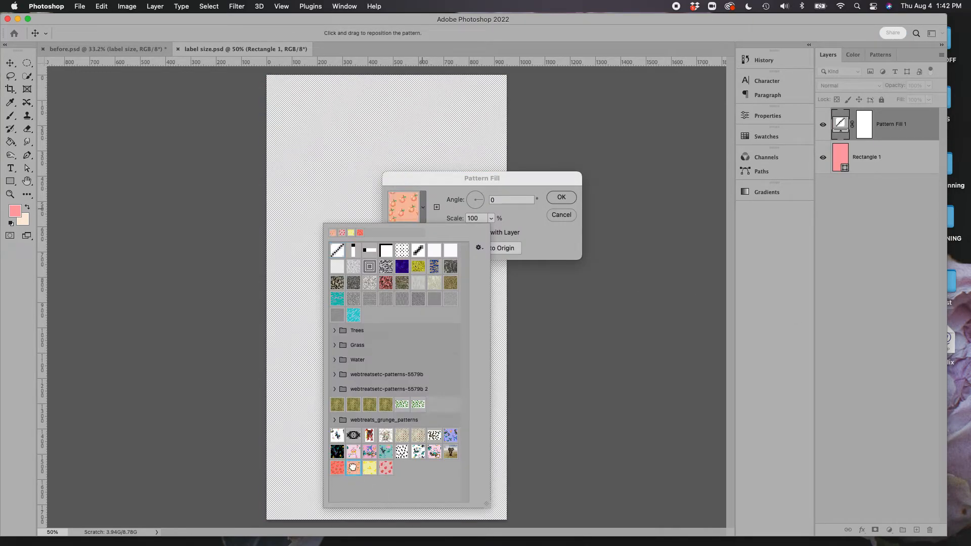
{"action": "left_click", "coordinate": [569, 201]}
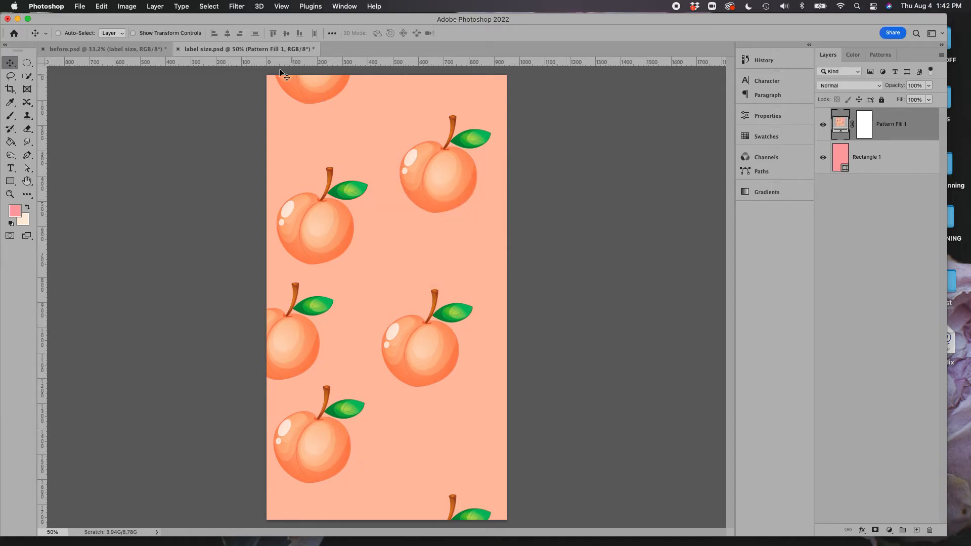
{"action": "left_click", "coordinate": [178, 49]}
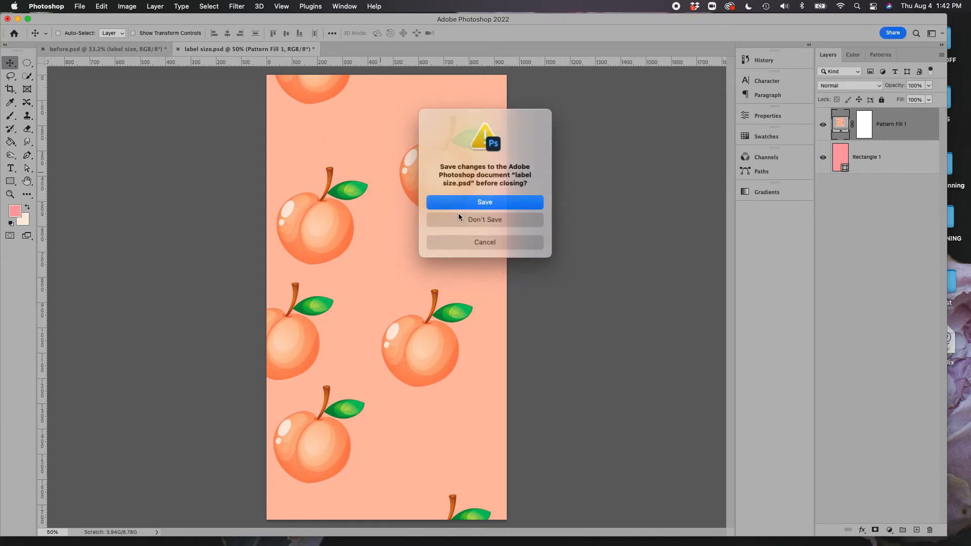
{"action": "left_click", "coordinate": [490, 201]}
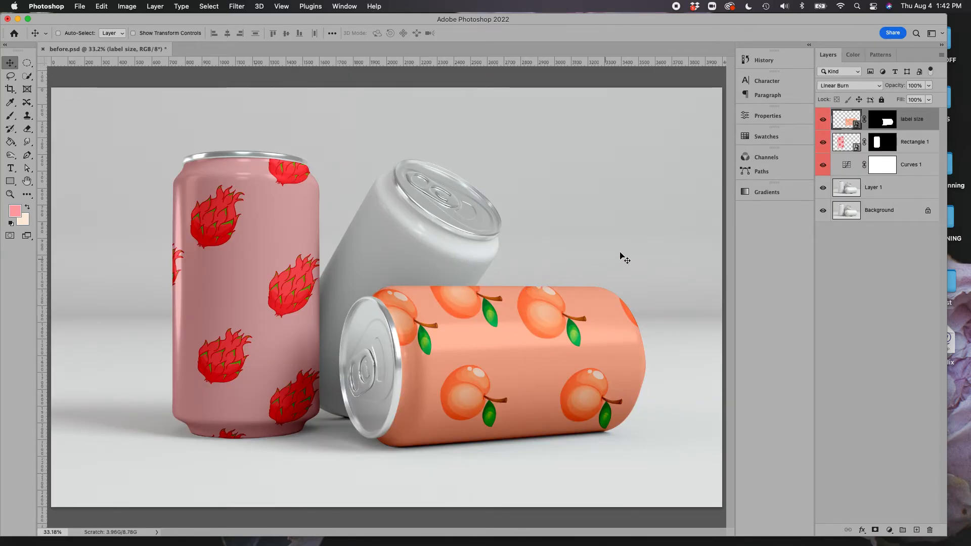
Reopen the Rectangle 1 smart object's contents and place juice logo.psd from the Class Lab folder's Juice Logo folder above the pattern.
{"action": "double_click", "coordinate": [856, 147]}
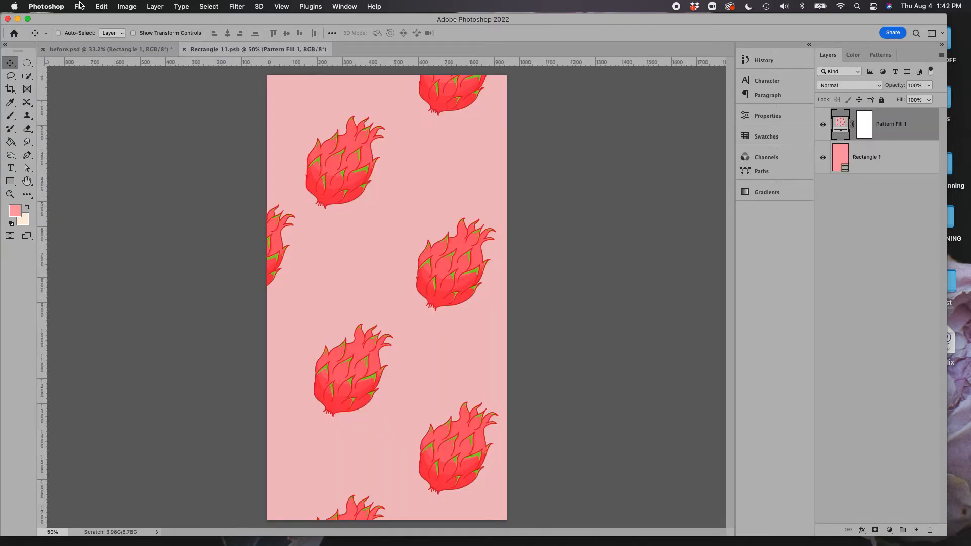
{"action": "left_click", "coordinate": [80, 6]}
{"action": "left_click", "coordinate": [140, 190]}
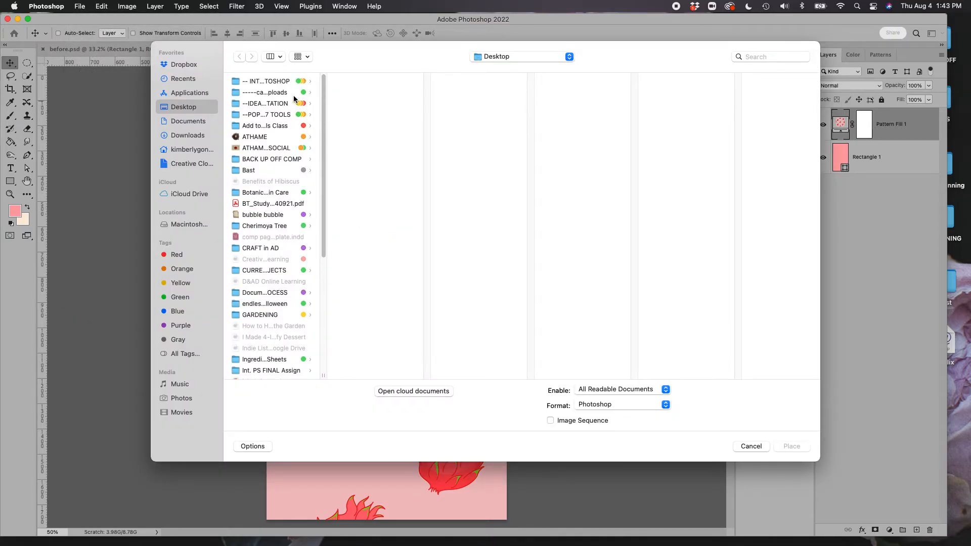
{"action": "left_click", "coordinate": [279, 82]}
{"action": "left_click", "coordinate": [390, 137]}
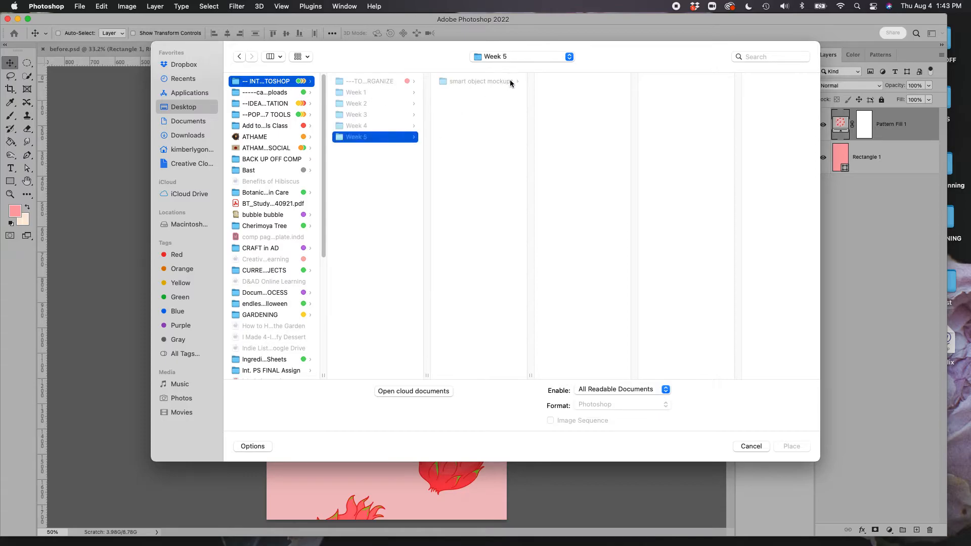
{"action": "left_click", "coordinate": [519, 82]}
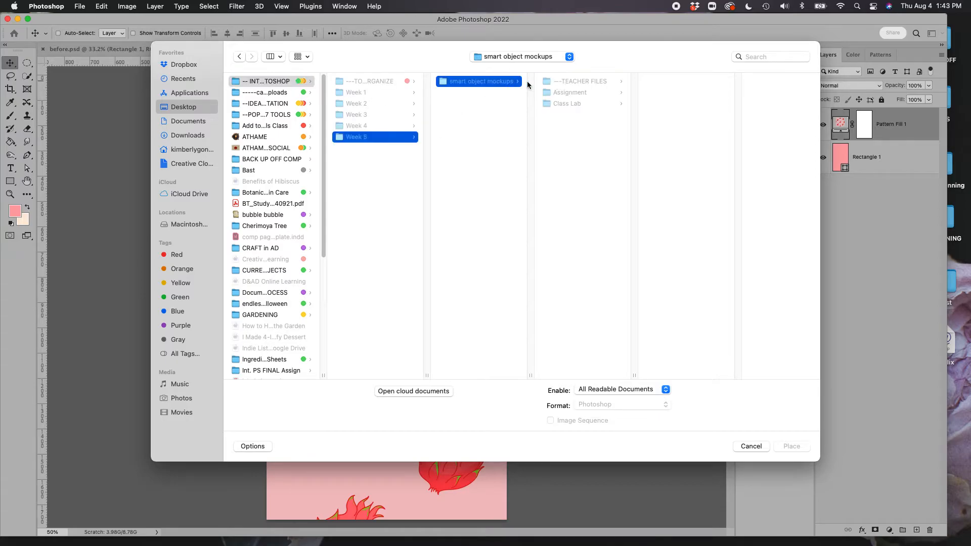
{"action": "left_click", "coordinate": [601, 105]}
{"action": "left_click", "coordinate": [692, 94]}
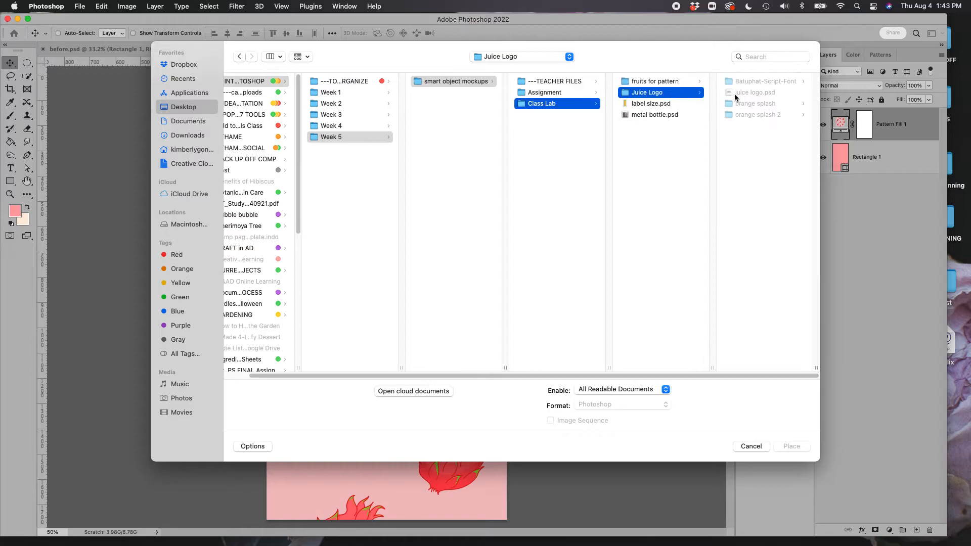
{"action": "left_click", "coordinate": [744, 93]}
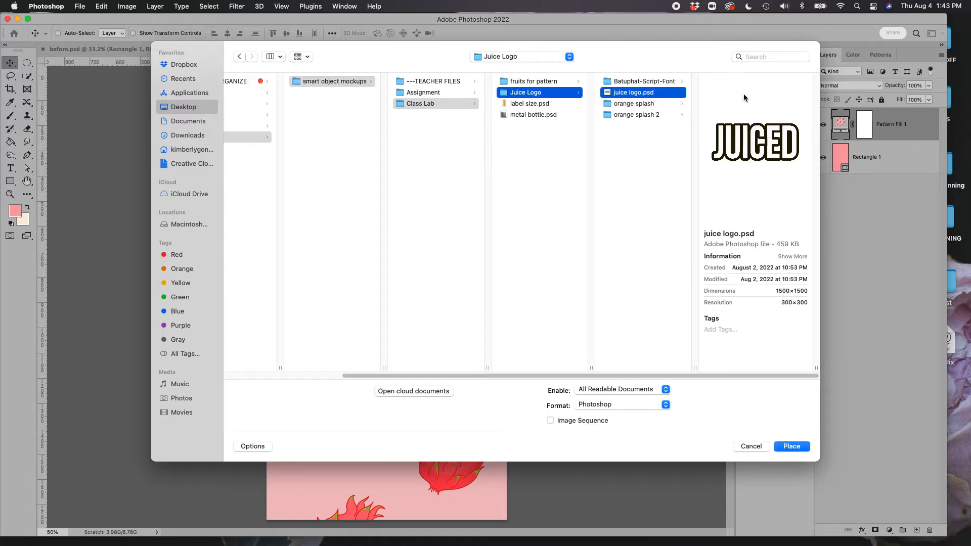
{"action": "left_click", "coordinate": [792, 447]}
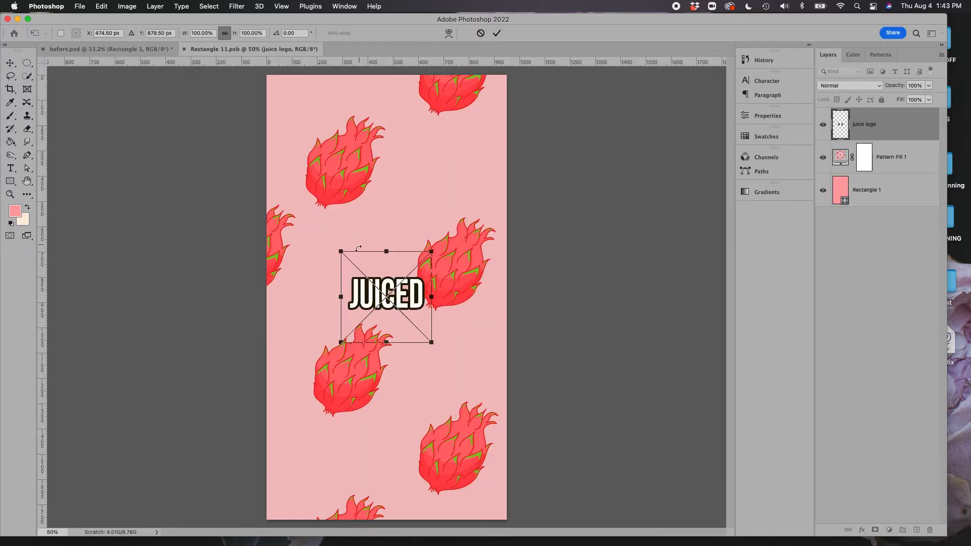
Enlarge the JUICED logo to about 207.63% across the label's middle, apply the placement, and save and close the smart object.
{"action": "left_click_drag", "start_coordinate": [340, 251], "coordinate": [288, 199]}
{"action": "left_click_drag", "start_coordinate": [432, 343], "coordinate": [477, 388]}
{"action": "left_click_drag", "start_coordinate": [427, 292], "coordinate": [427, 292]}
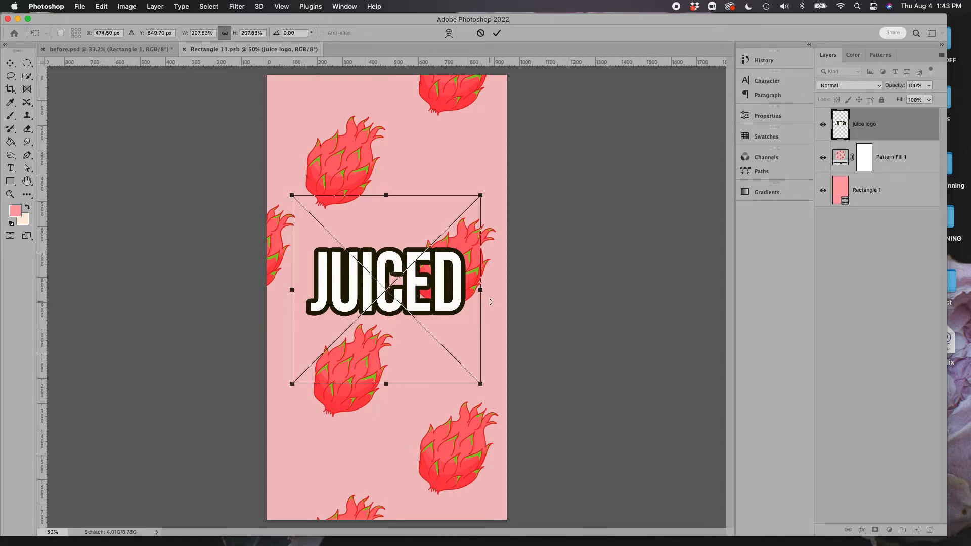
{"action": "key", "text": "Return"}
{"action": "left_click", "coordinate": [184, 49]}
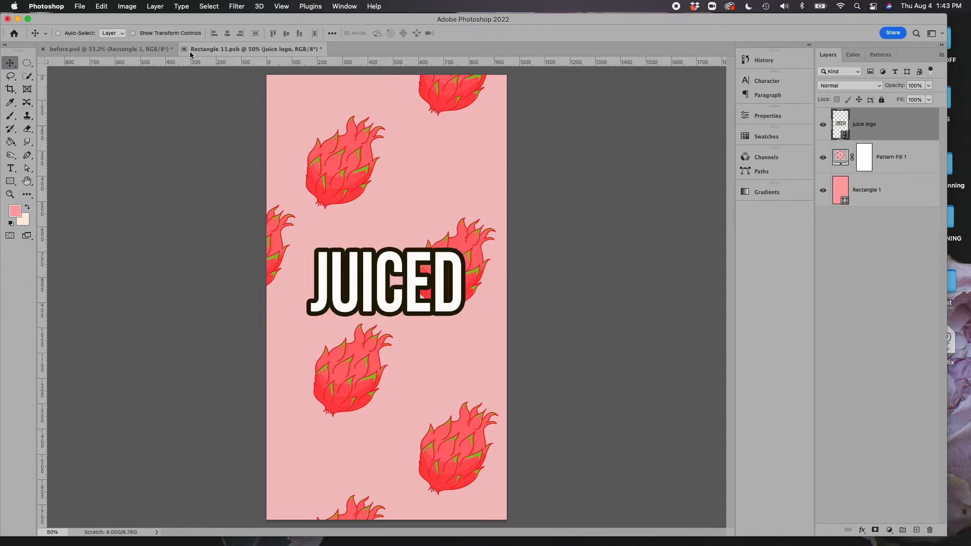
{"action": "left_click", "coordinate": [488, 201]}
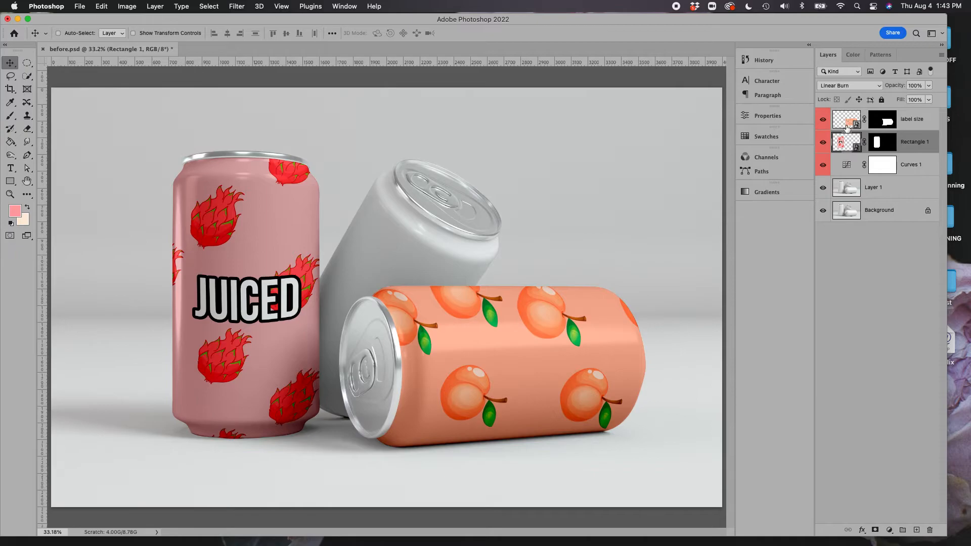
Open the label size smart object's contents and place juice logo.psd from the Juice Logo folder above the peach pattern.
{"action": "left_click", "coordinate": [855, 125]}
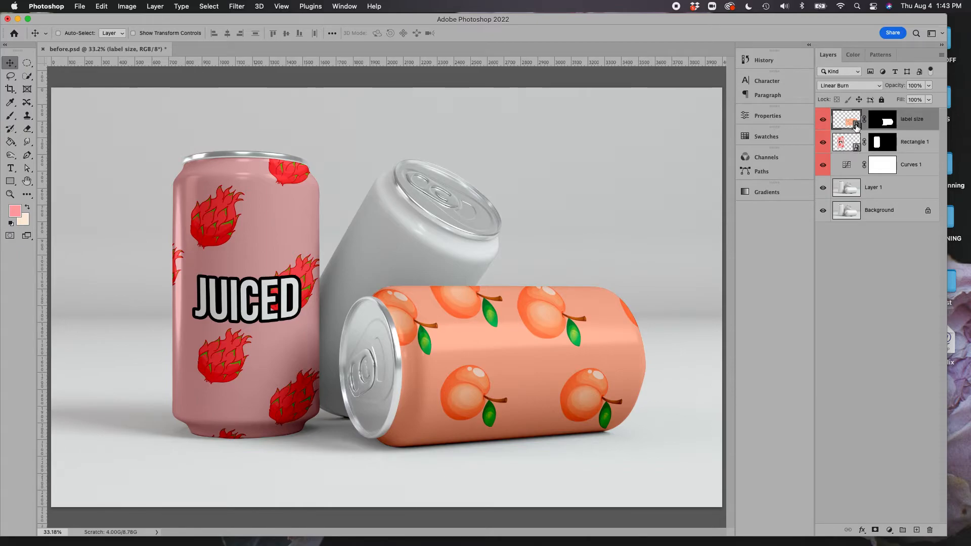
{"action": "double_click", "coordinate": [856, 126]}
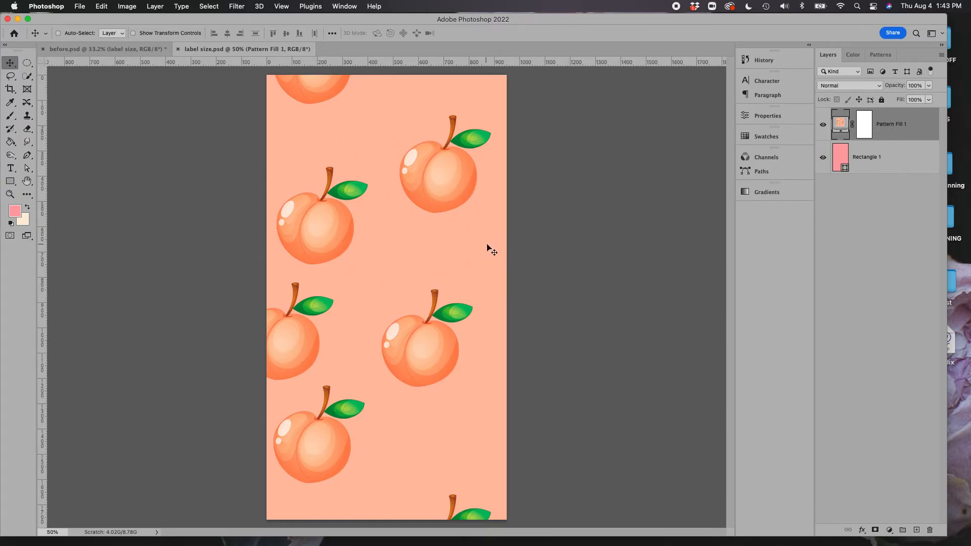
{"action": "left_click", "coordinate": [79, 6]}
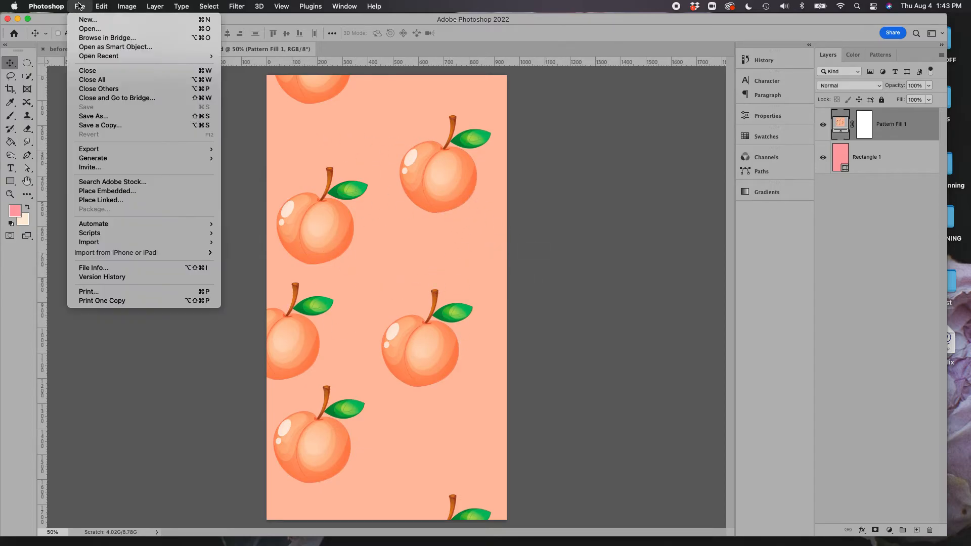
{"action": "left_click", "coordinate": [127, 193]}
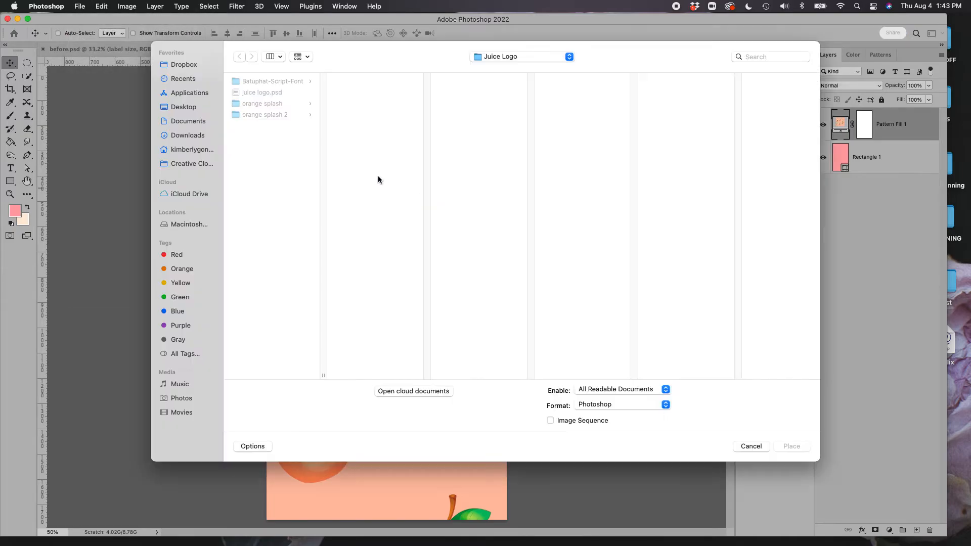
{"action": "left_click", "coordinate": [304, 93]}
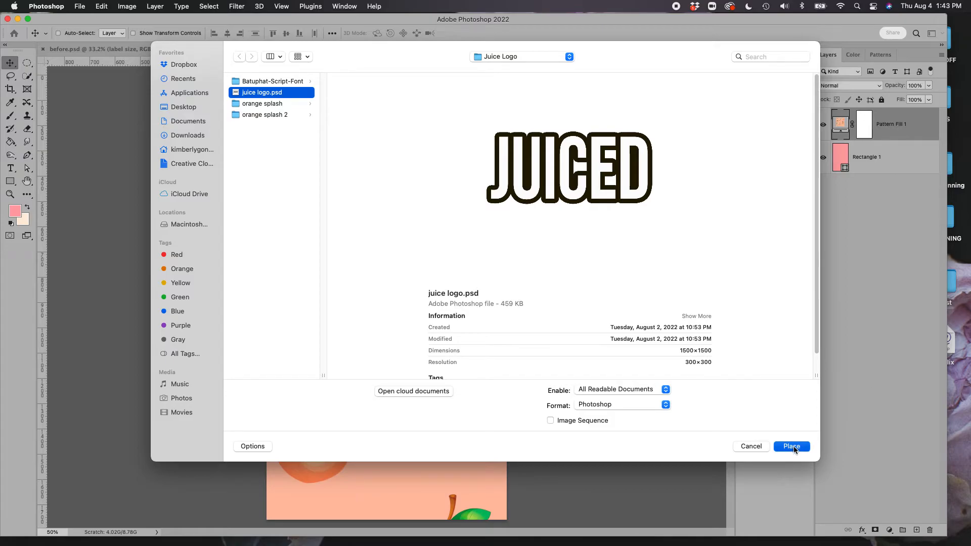
{"action": "left_click", "coordinate": [792, 447]}
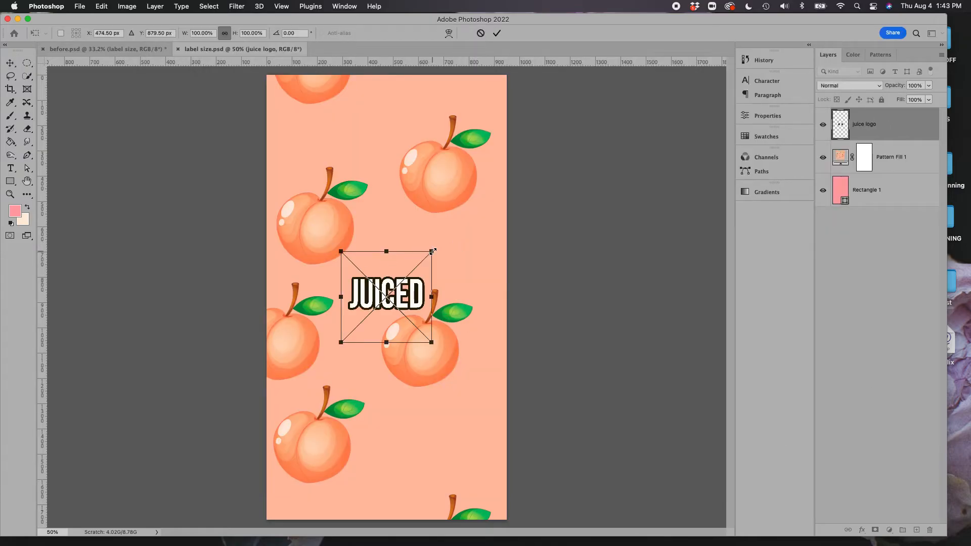
Enlarge the JUICED logo to about 208.24% across the peach label, apply the placement, and save and close the smart object.
{"action": "left_click_drag", "start_coordinate": [433, 251], "coordinate": [490, 208]}
{"action": "left_click_drag", "start_coordinate": [338, 344], "coordinate": [303, 379]}
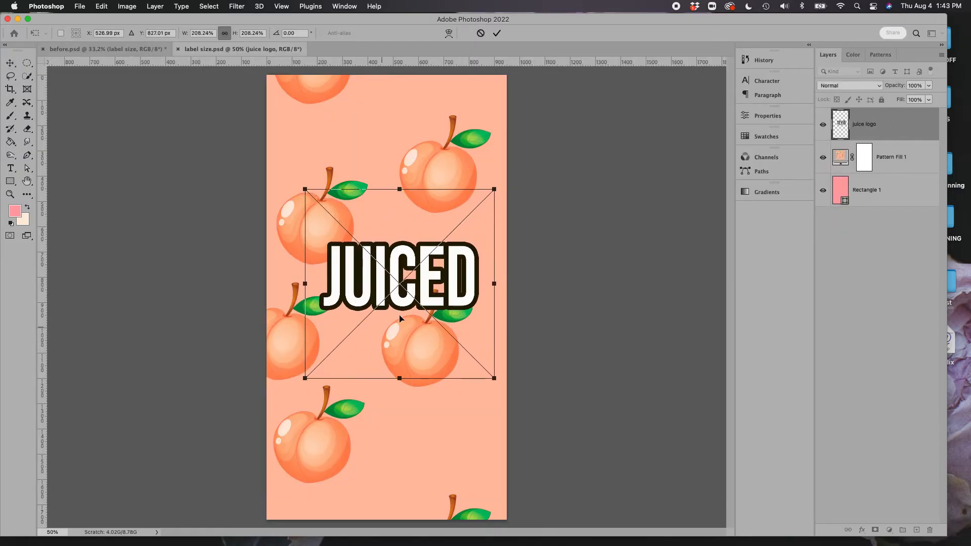
{"action": "left_click_drag", "start_coordinate": [431, 291], "coordinate": [418, 291]}
{"action": "key", "text": "Return"}
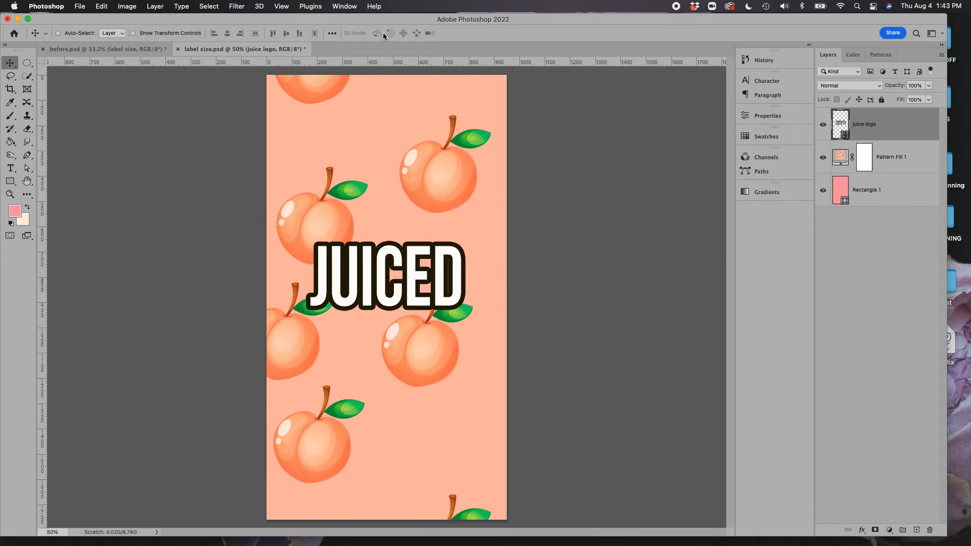
{"action": "left_click", "coordinate": [178, 49]}
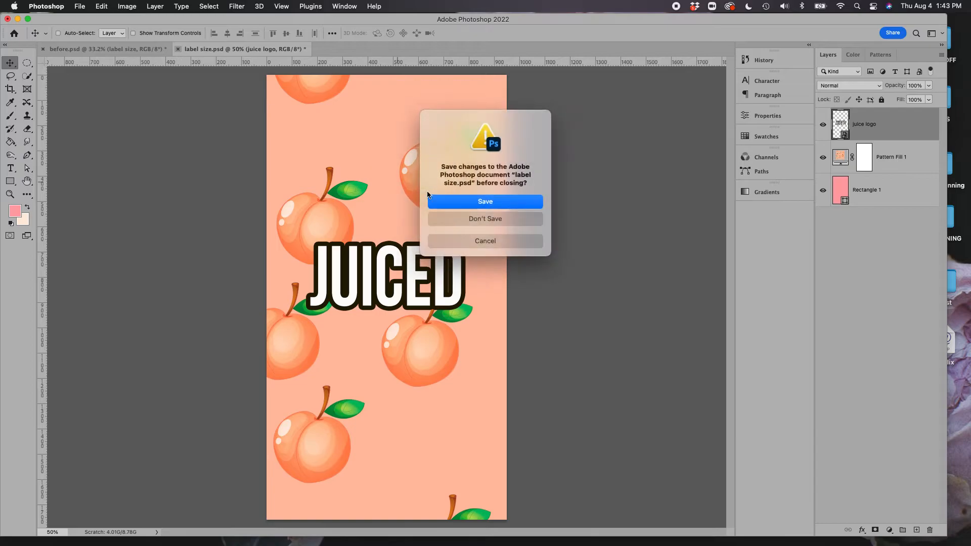
{"action": "left_click", "coordinate": [484, 203]}
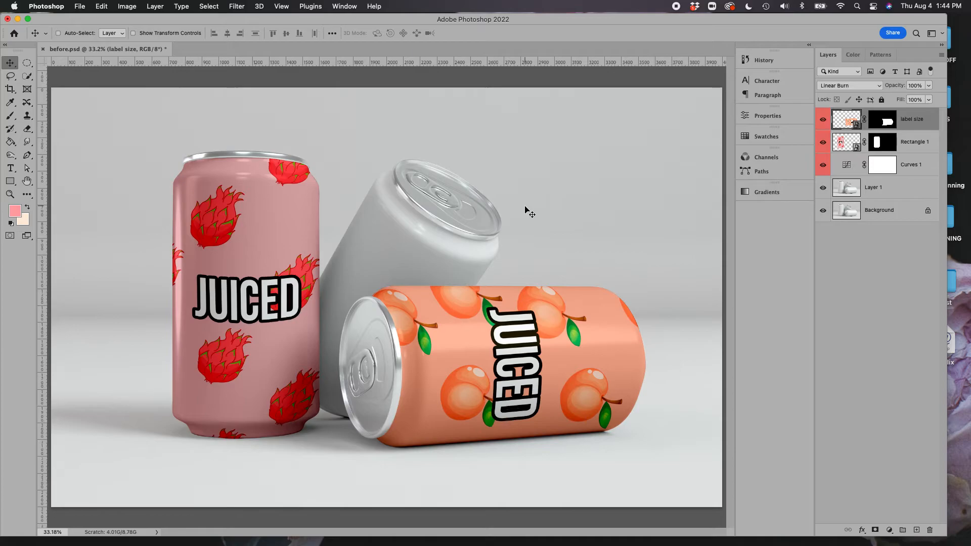
{"action": "left_click", "coordinate": [774, 173]}
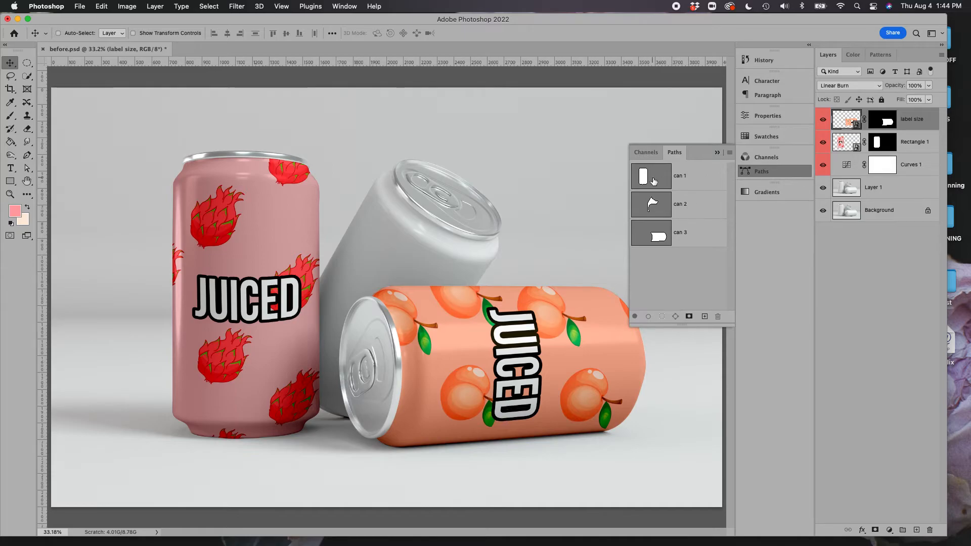
{"action": "left_click", "coordinate": [710, 181]}
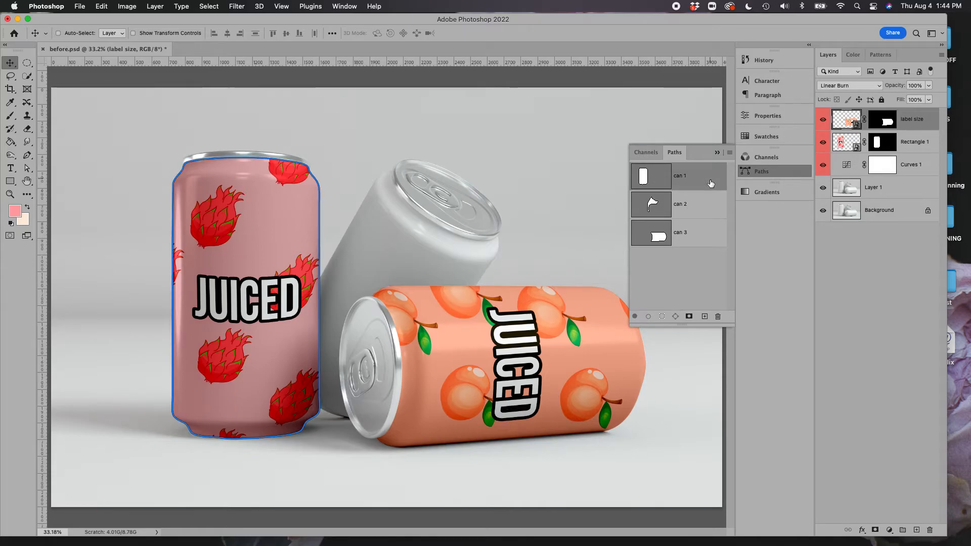
{"action": "left_click", "coordinate": [710, 238], "text": "shift"}
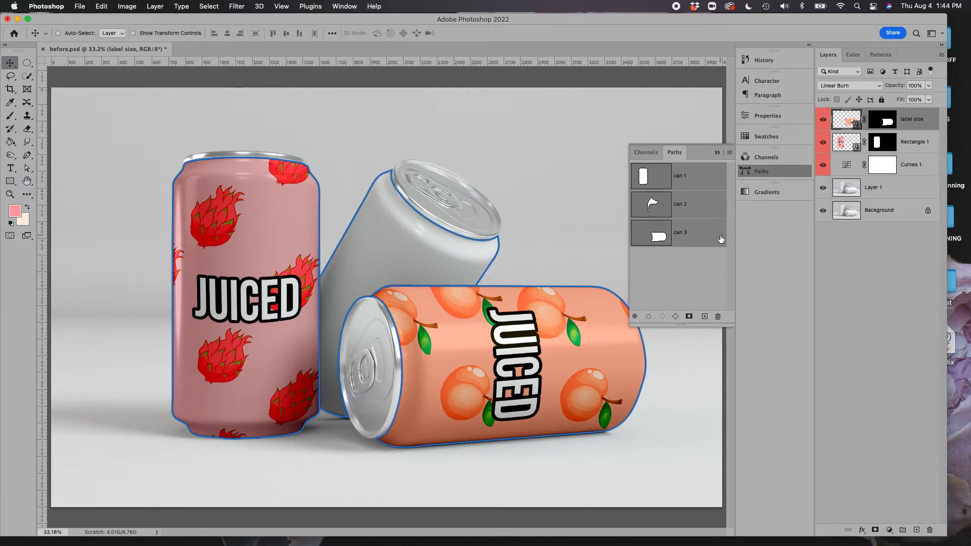
{"action": "key", "text": "super"}
{"action": "left_click", "coordinate": [663, 316]}
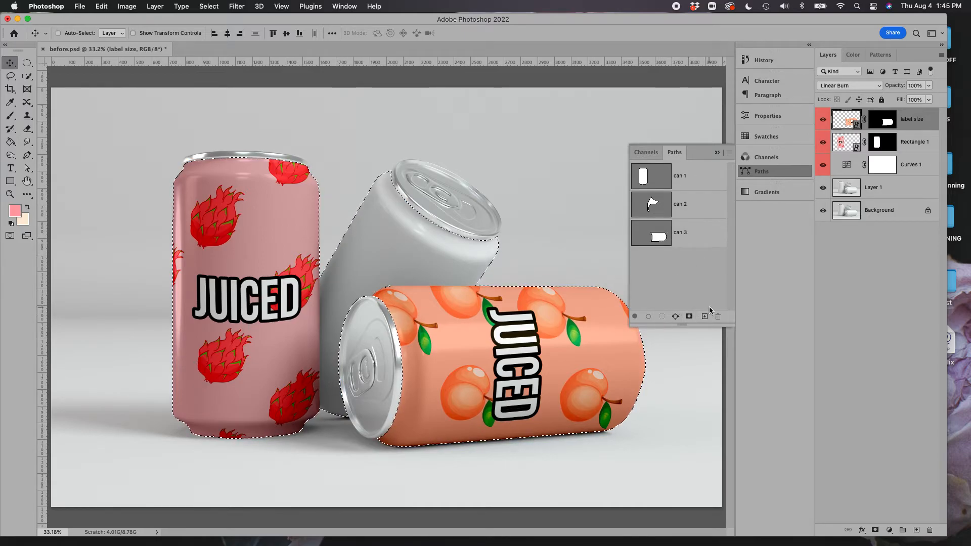
{"action": "left_click", "coordinate": [717, 153]}
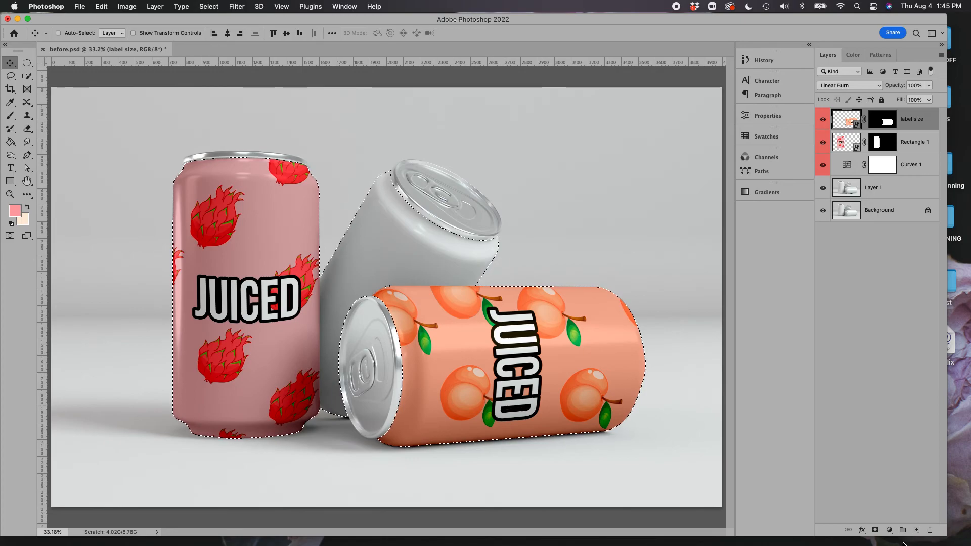
{"action": "left_click", "coordinate": [889, 531]}
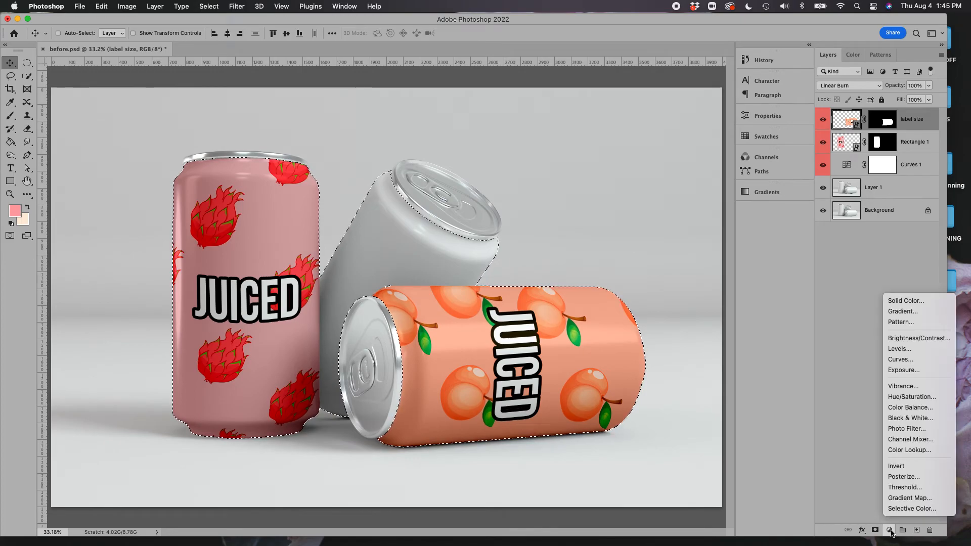
{"action": "left_click", "coordinate": [916, 301]}
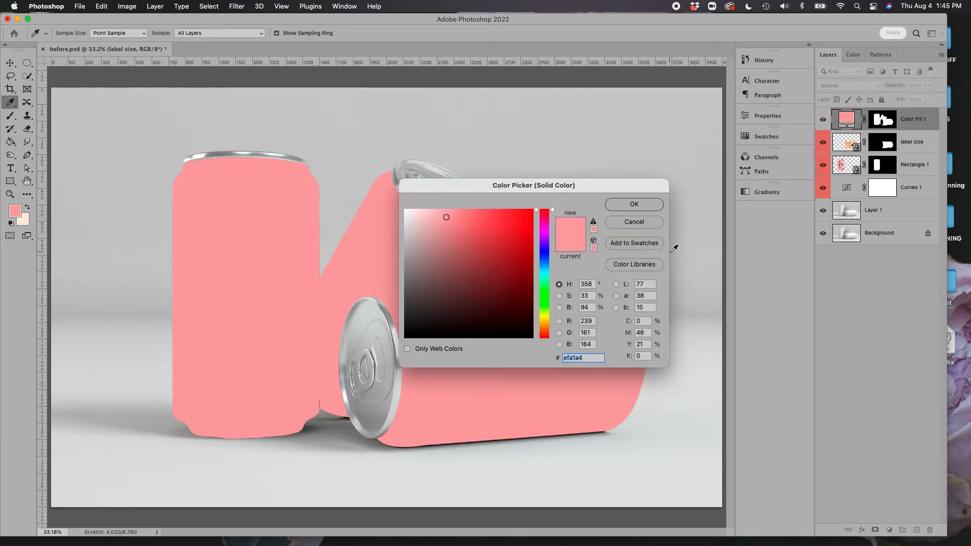
{"action": "left_click", "coordinate": [643, 221]}
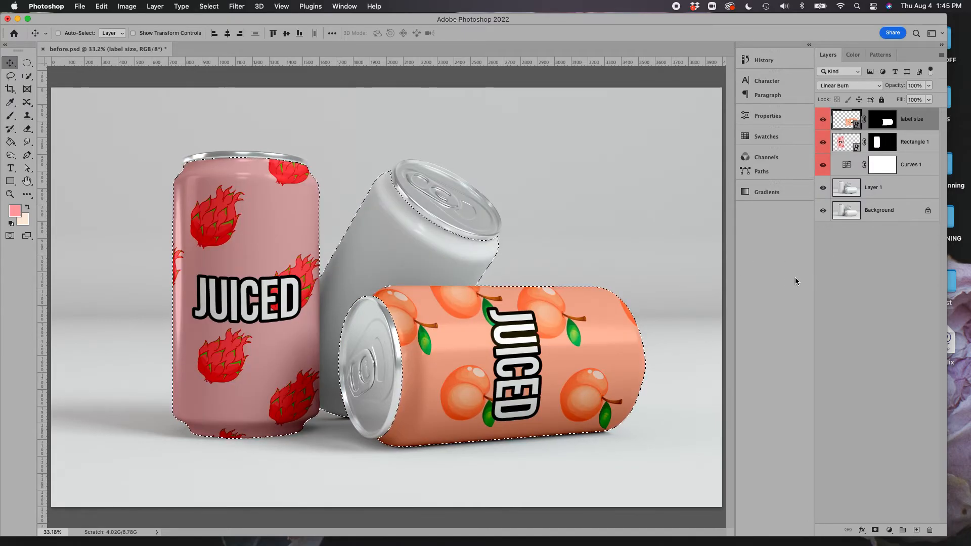
{"action": "key", "text": "super+d"}
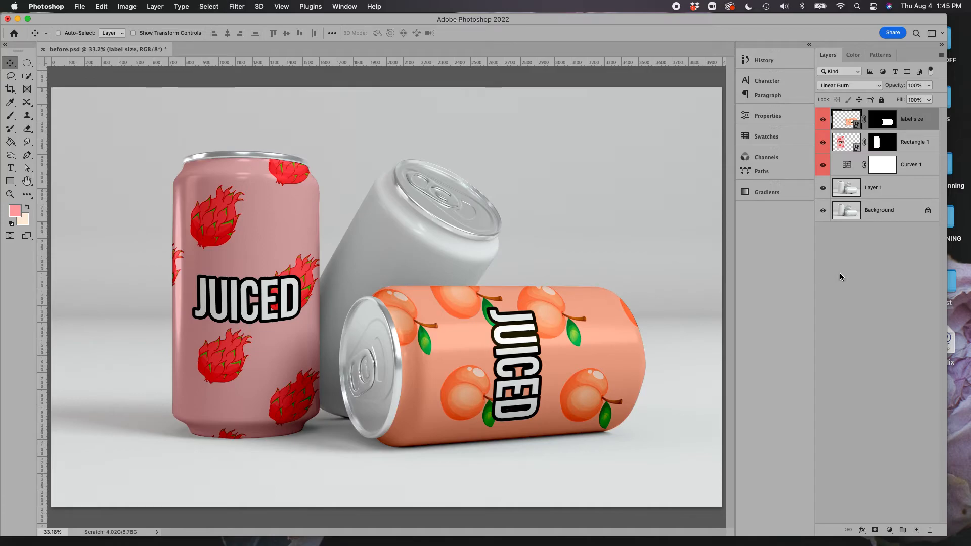
Add a pale yellow solid color fill layer directly above Layer 1 and set its blend mode to Multiply.
{"action": "left_click", "coordinate": [906, 191]}
{"action": "left_click", "coordinate": [890, 530]}
{"action": "left_click", "coordinate": [833, 329]}
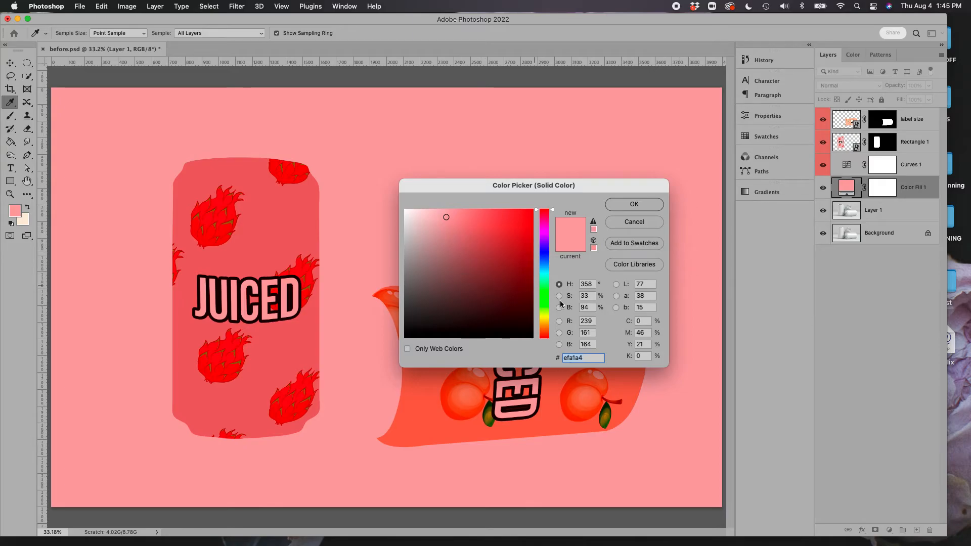
{"action": "left_click", "coordinate": [545, 317]}
{"action": "left_click", "coordinate": [440, 213]}
{"action": "left_click", "coordinate": [622, 203]}
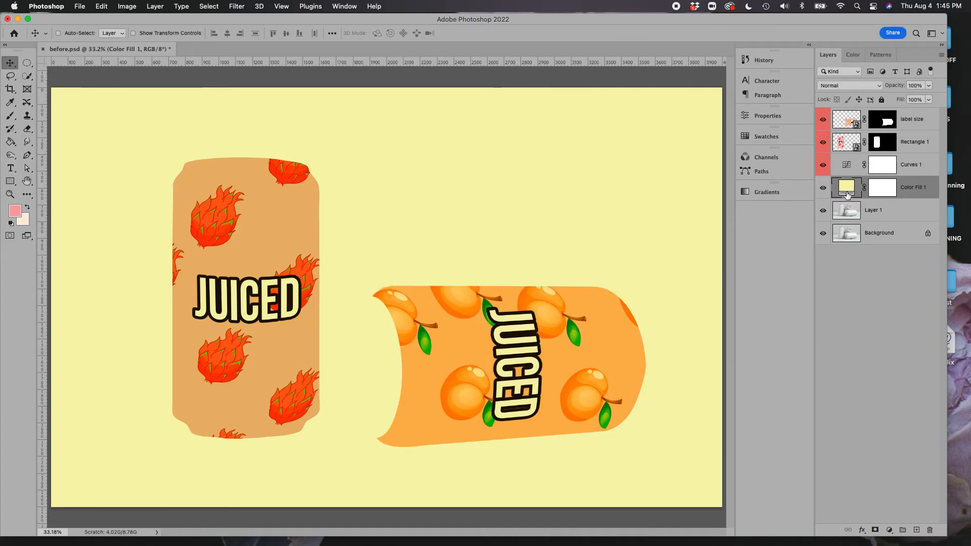
{"action": "left_click", "coordinate": [841, 86]}
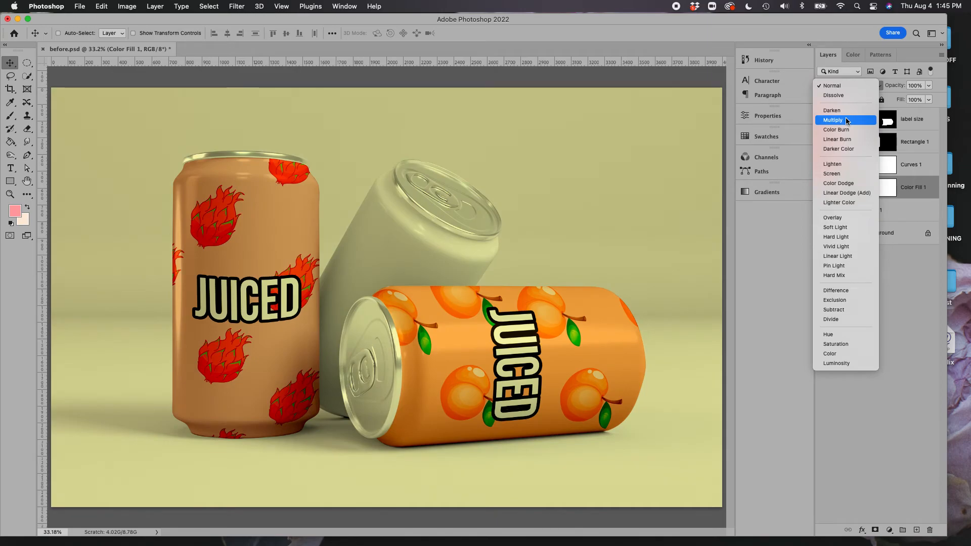
{"action": "left_click", "coordinate": [843, 122]}
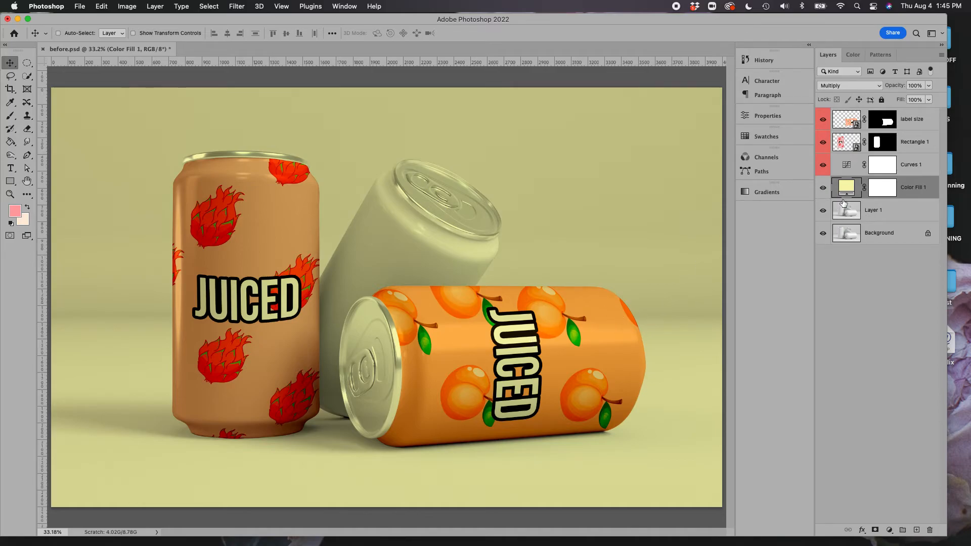
Load the can 1, can 2 and can 3 paths as a selection, fill it with black on the Color Fill 1 mask, and deselect.
{"action": "left_click", "coordinate": [760, 172]}
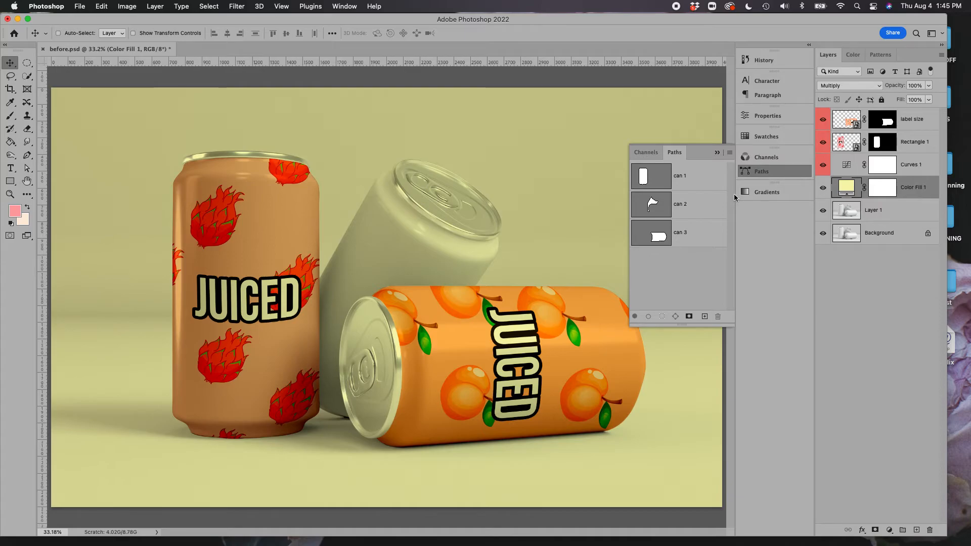
{"action": "left_click", "coordinate": [703, 188]}
{"action": "left_click", "coordinate": [705, 240], "text": "shift"}
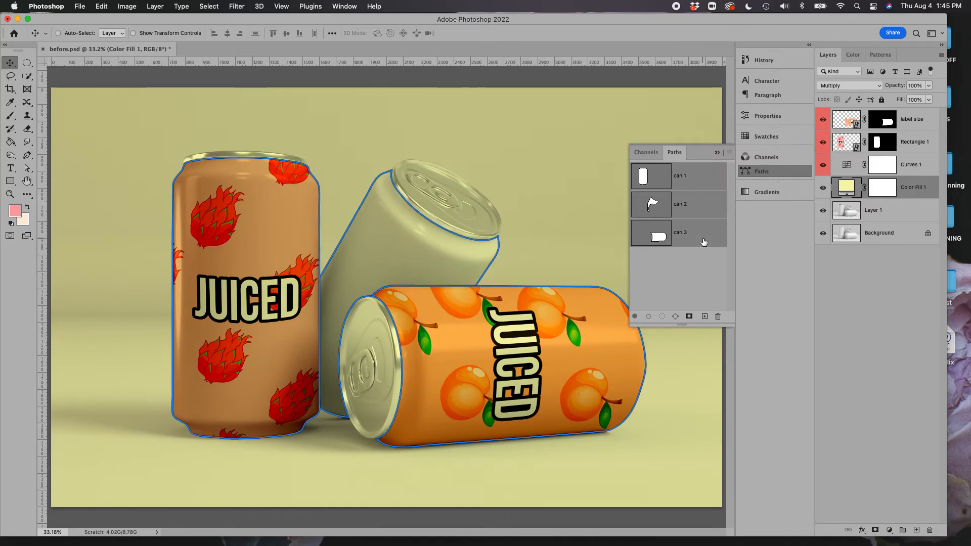
{"action": "left_click", "coordinate": [662, 317]}
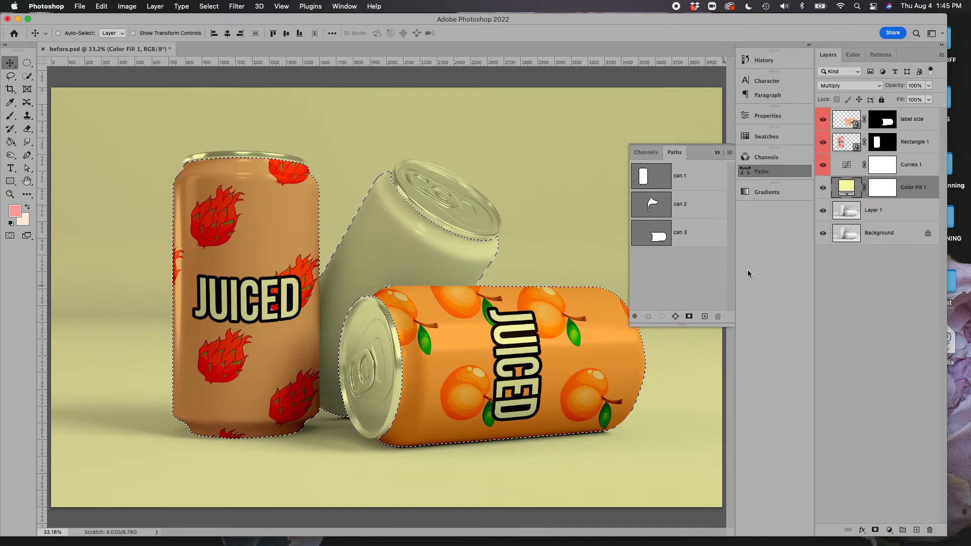
{"action": "left_click", "coordinate": [885, 191]}
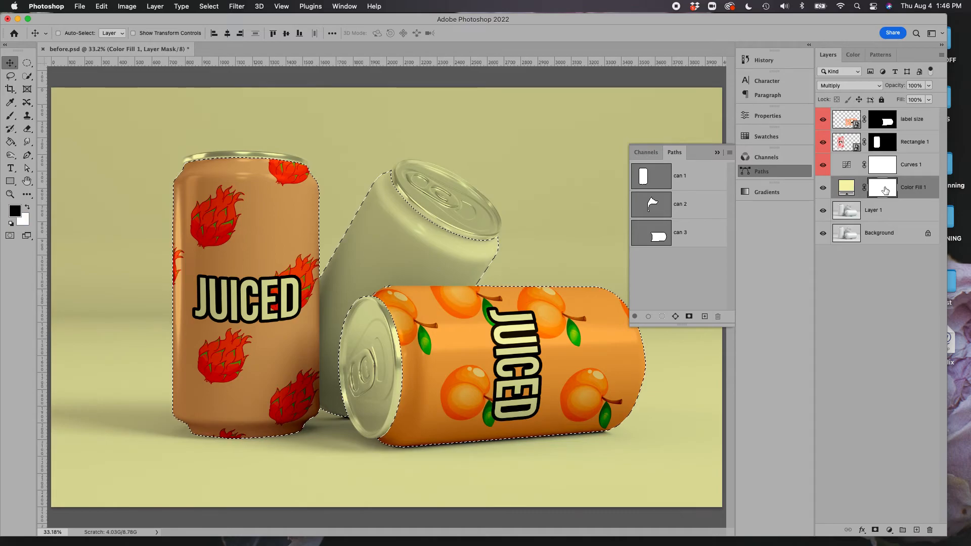
{"action": "left_click", "coordinate": [101, 7]}
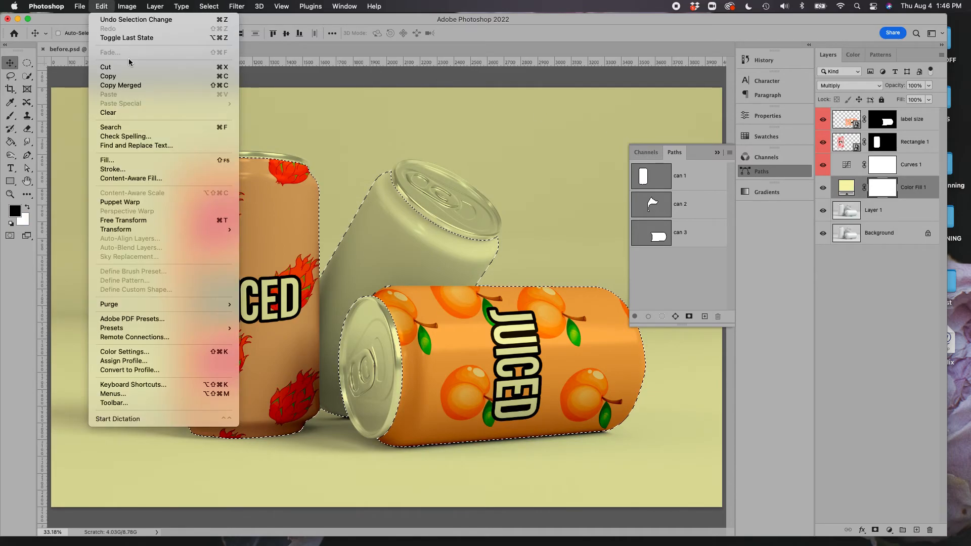
{"action": "left_click", "coordinate": [167, 159]}
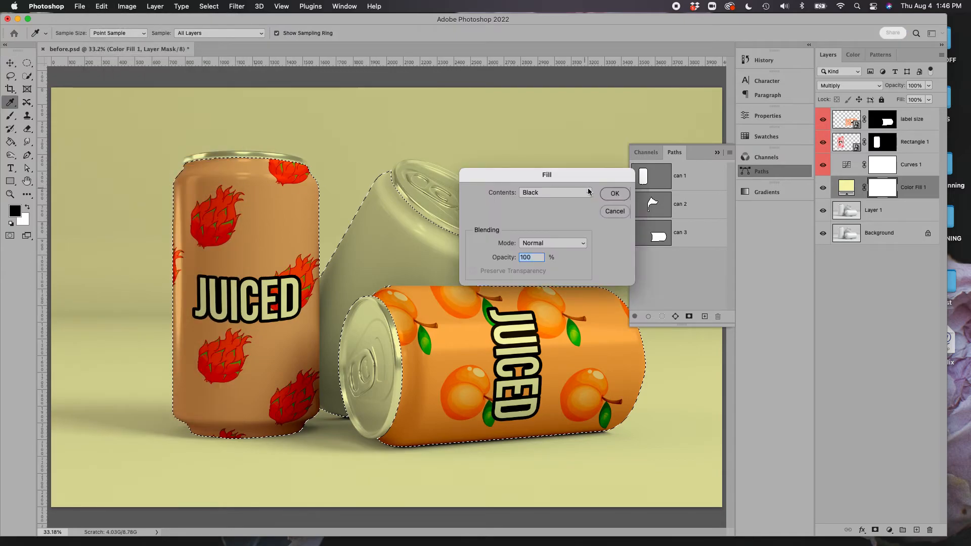
{"action": "left_click", "coordinate": [615, 193]}
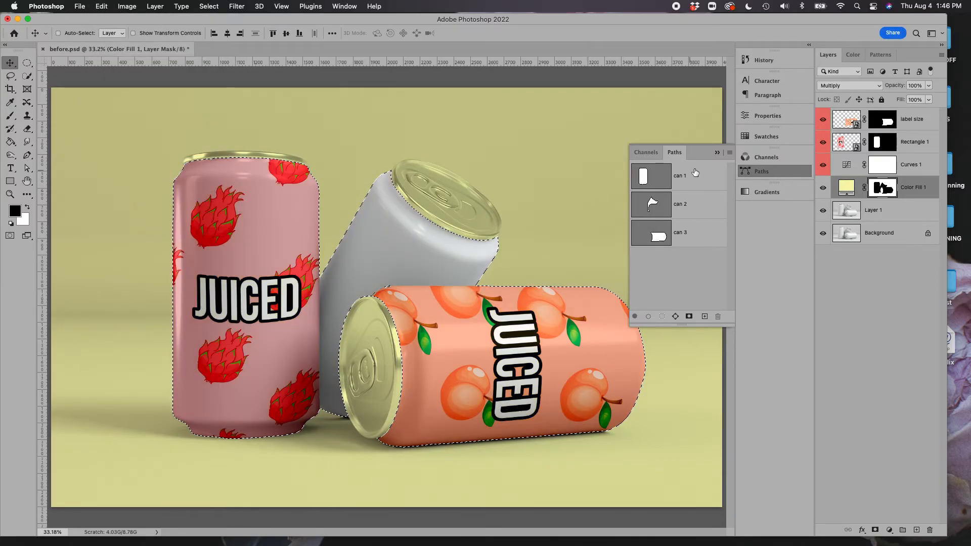
{"action": "left_click", "coordinate": [718, 151]}
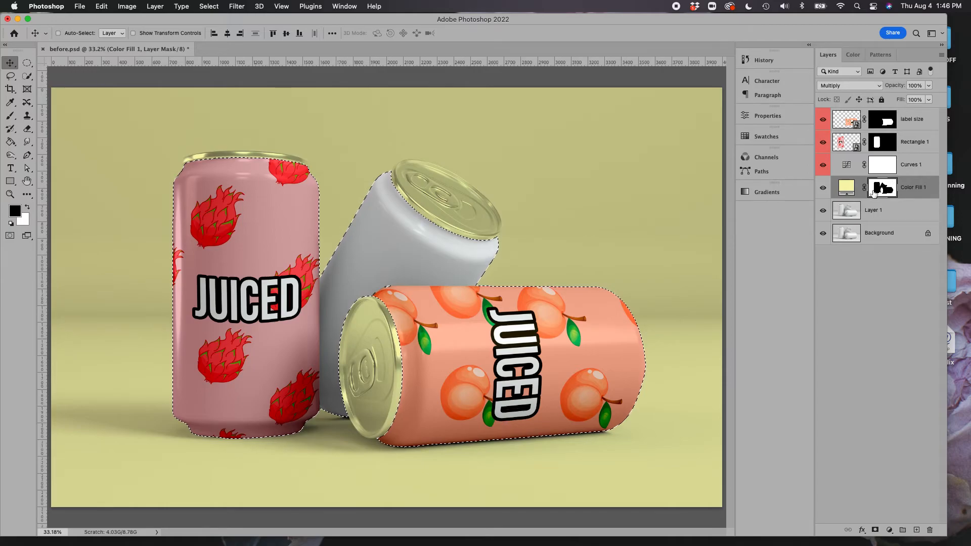
{"action": "key", "text": "super+d"}
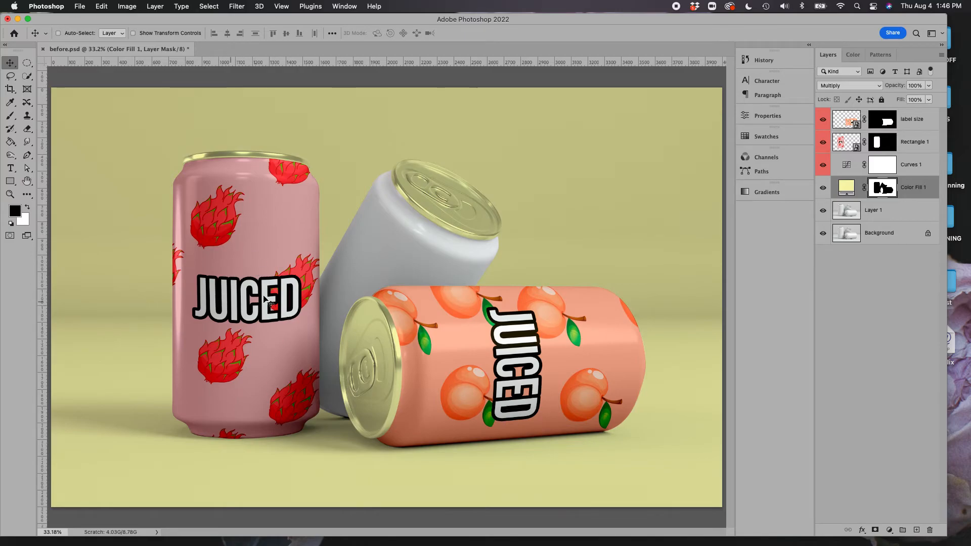
Toggle the Rectangle 1 layer's visibility to compare the upright can with and without its label.
{"action": "left_click", "coordinate": [823, 143]}
{"action": "left_click", "coordinate": [823, 144]}
{"action": "left_click", "coordinate": [823, 144]}
{"action": "left_click", "coordinate": [823, 145]}
{"action": "left_click", "coordinate": [823, 145]}
{"action": "left_click", "coordinate": [823, 145]}
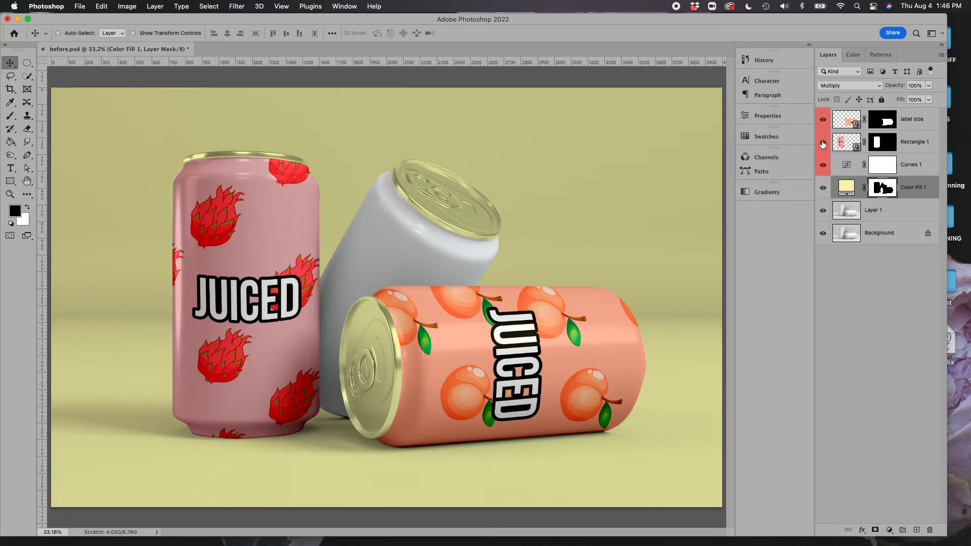
Duplicate Layer 1 beneath the yellow color fill layer.
{"action": "left_click", "coordinate": [893, 213]}
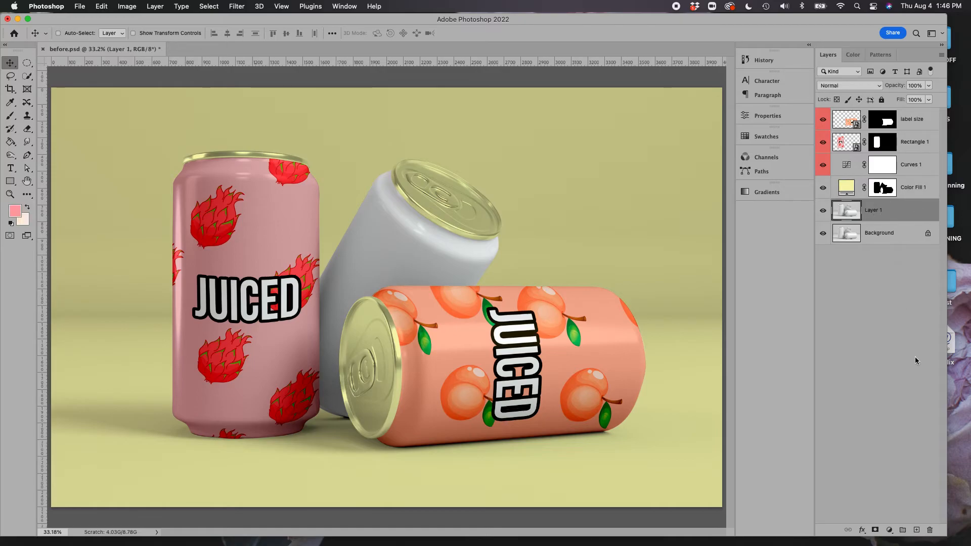
{"action": "key", "text": "super+j"}
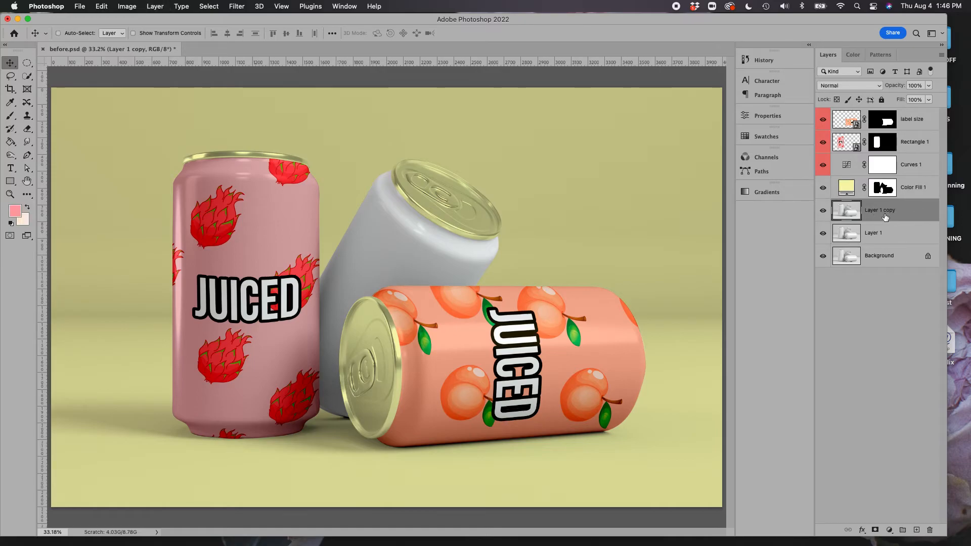
Move Layer 1 copy to the top of the layer stack and apply a Camera Raw Filter with Saturation -100 and Exposure -3.70.
{"action": "left_click_drag", "start_coordinate": [884, 215], "coordinate": [888, 114]}
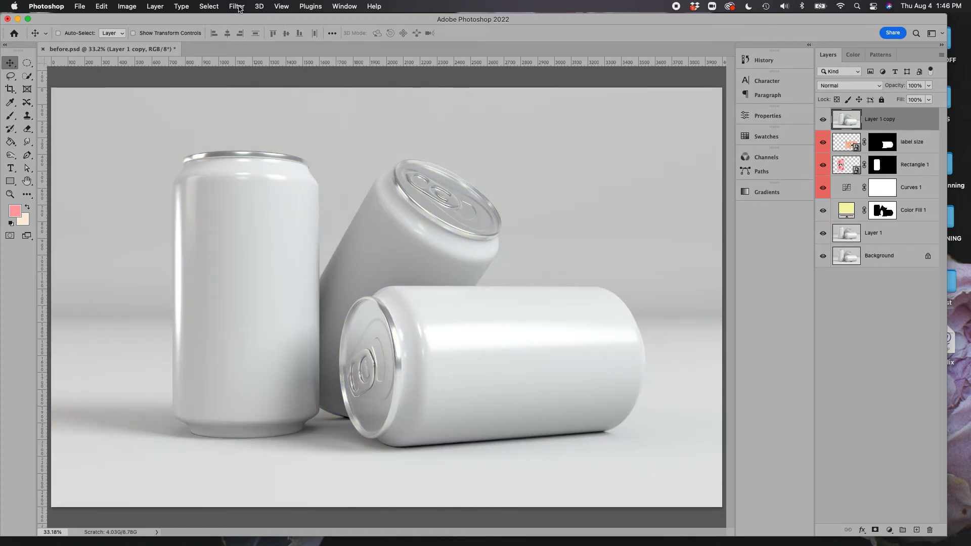
{"action": "left_click", "coordinate": [238, 7]}
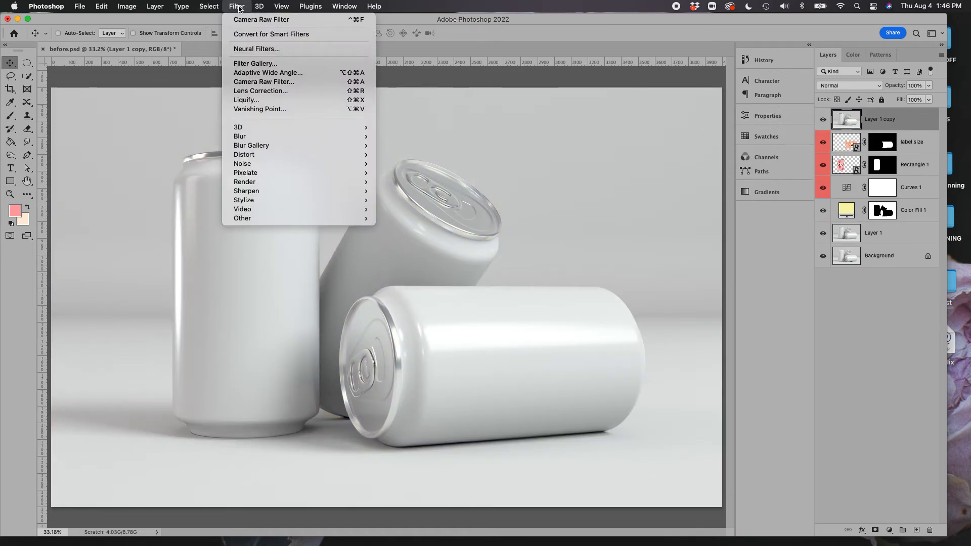
{"action": "left_click", "coordinate": [281, 90]}
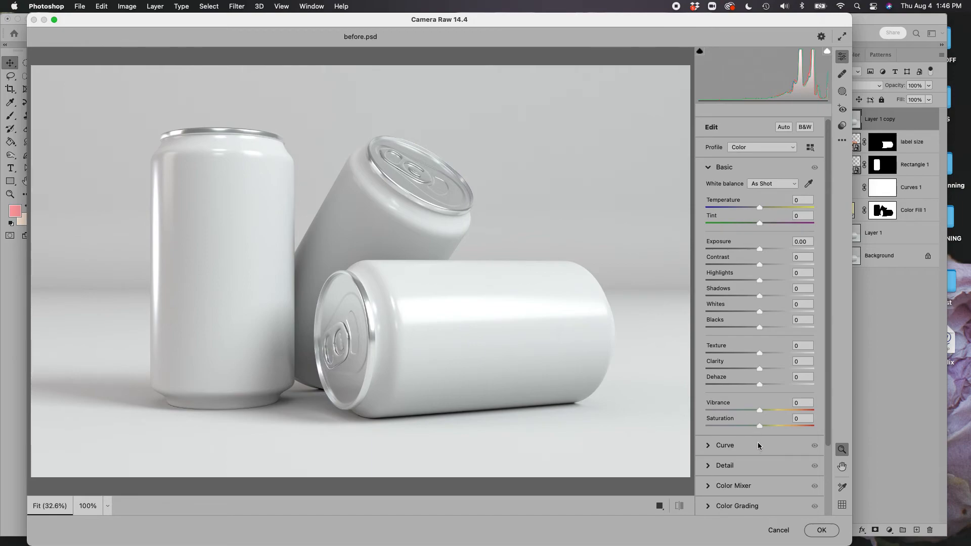
{"action": "left_click_drag", "start_coordinate": [760, 426], "coordinate": [707, 427]}
{"action": "left_click_drag", "start_coordinate": [760, 249], "coordinate": [721, 252]}
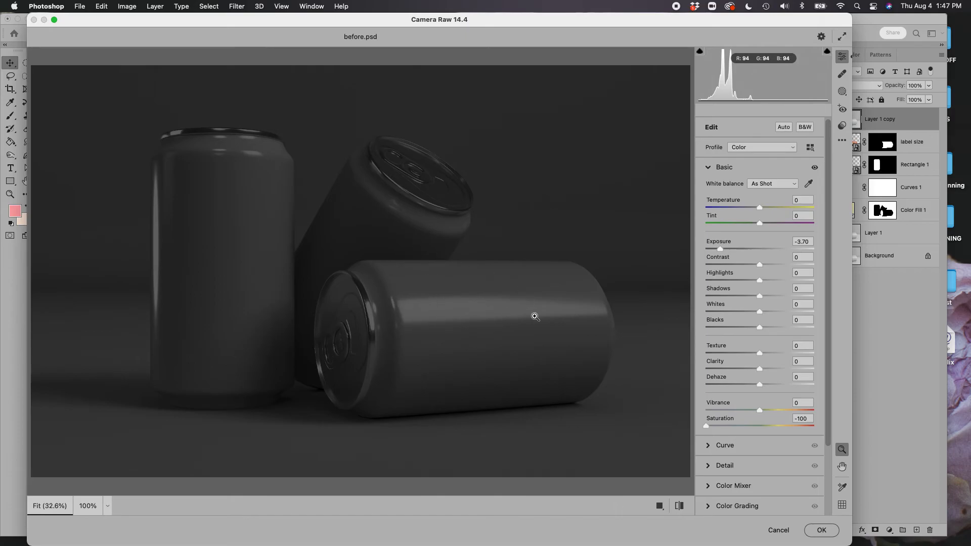
{"action": "left_click", "coordinate": [822, 531]}
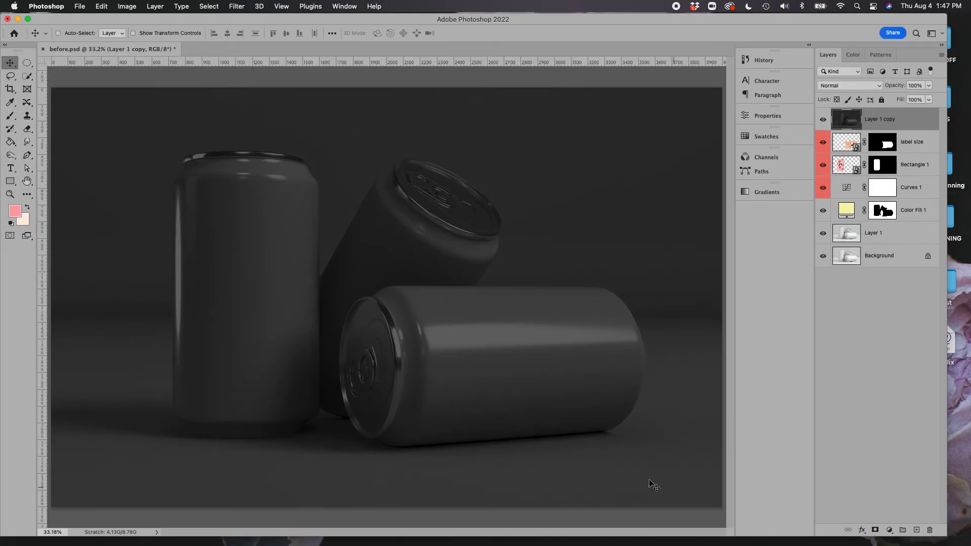
Set Layer 1 copy's blend mode to Screen and toggle its visibility to compare the highlights.
{"action": "left_click", "coordinate": [837, 85]}
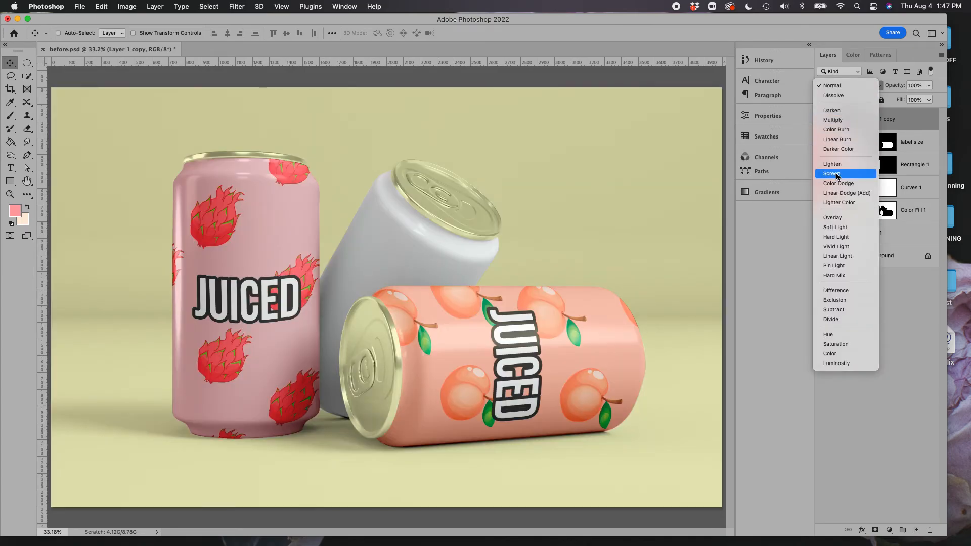
{"action": "left_click", "coordinate": [837, 175]}
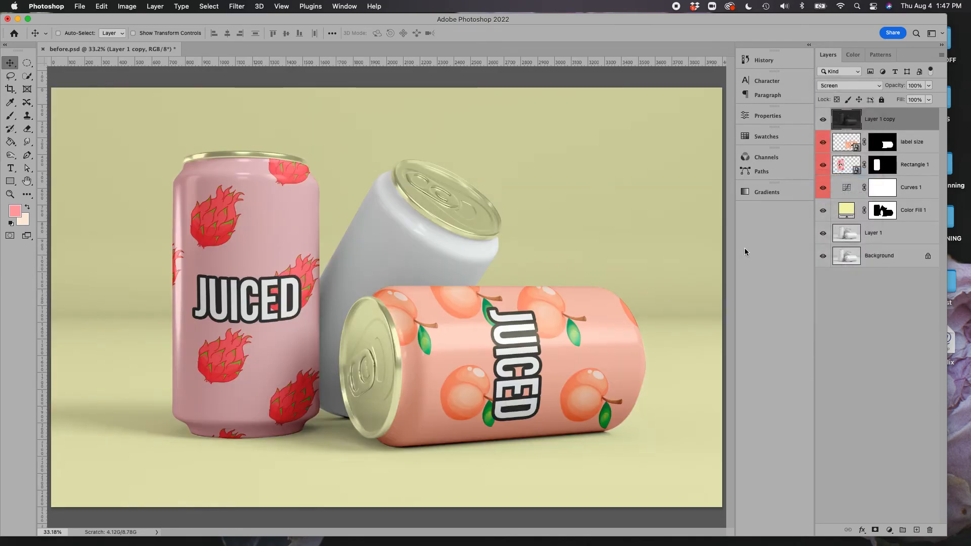
{"action": "left_click", "coordinate": [824, 120]}
{"action": "left_click", "coordinate": [823, 120]}
{"action": "left_click", "coordinate": [823, 120]}
{"action": "left_click", "coordinate": [824, 119]}
{"action": "left_click", "coordinate": [823, 120]}
{"action": "left_click", "coordinate": [824, 120]}
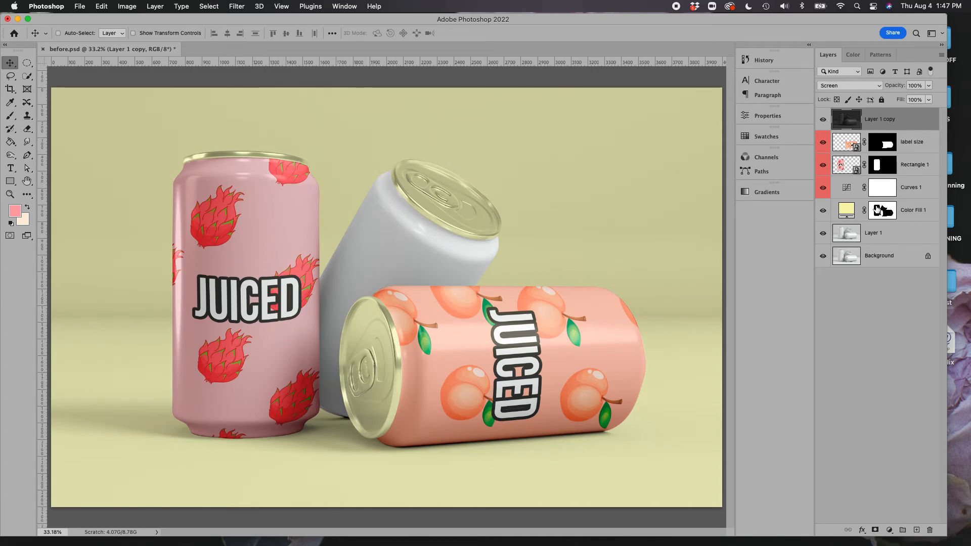
Copy the Color Fill 1 layer mask onto Layer 1 copy.
{"action": "left_click", "coordinate": [882, 211]}
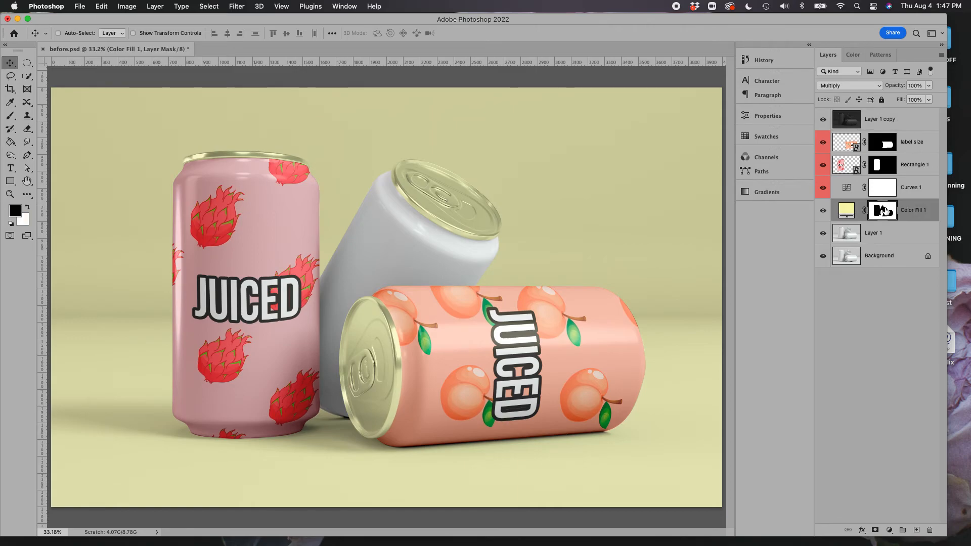
{"action": "left_click_drag", "start_coordinate": [883, 210], "coordinate": [903, 119]}
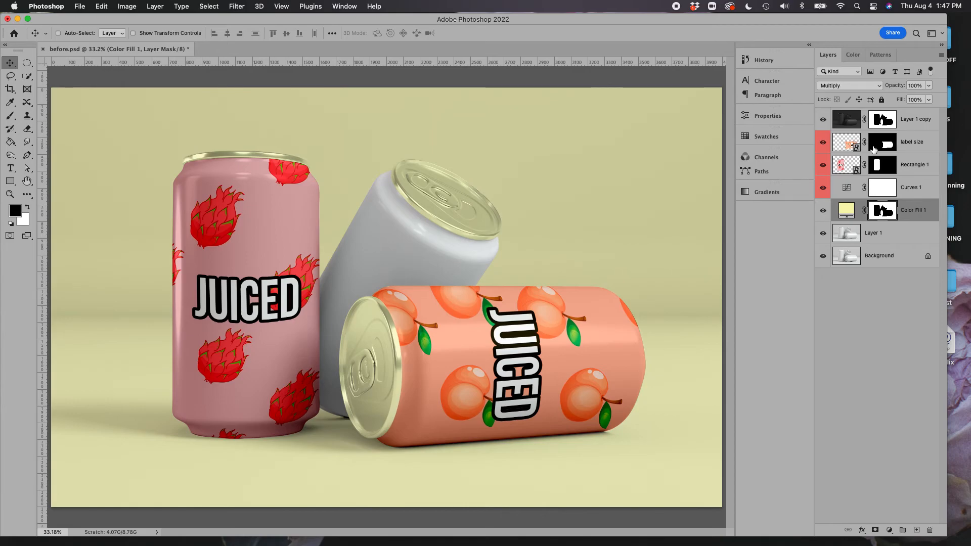
Toggle the label size layer to check which can it covers, and delete that layer.
{"action": "left_click", "coordinate": [824, 143]}
{"action": "left_click", "coordinate": [823, 144]}
{"action": "left_click", "coordinate": [919, 143]}
{"action": "left_click_drag", "start_coordinate": [920, 145], "coordinate": [930, 529]}
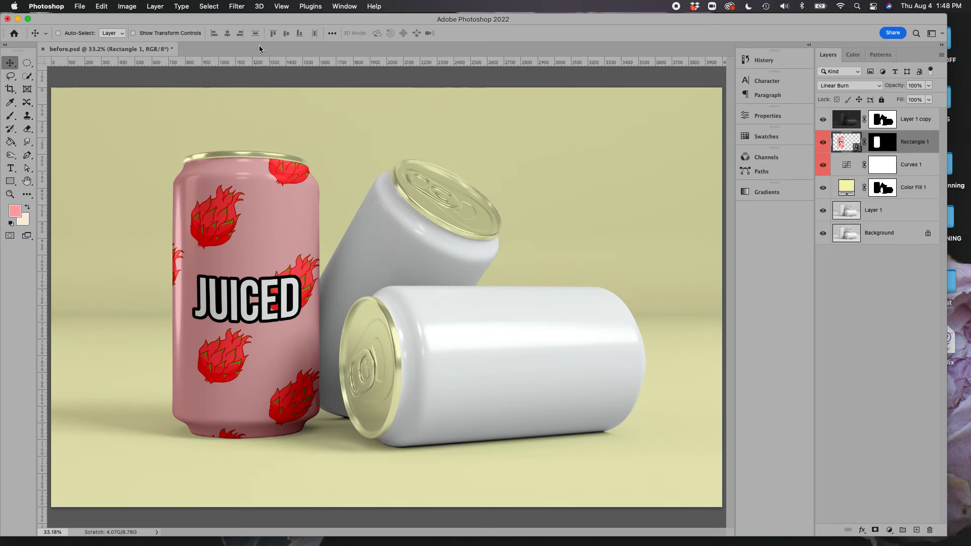
Place label size.psd from the Desktop as an embedded smart object above Rectangle 1.
{"action": "left_click", "coordinate": [79, 6]}
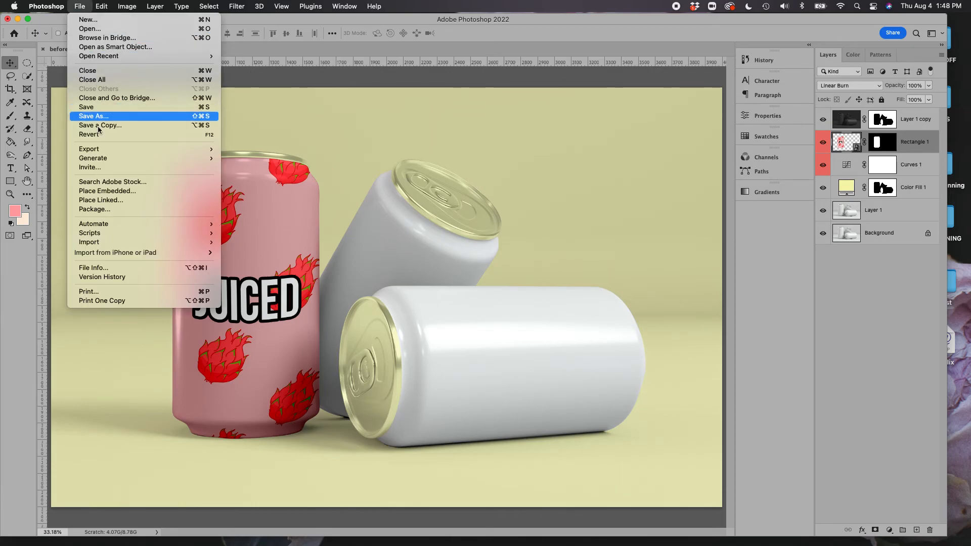
{"action": "left_click", "coordinate": [113, 192]}
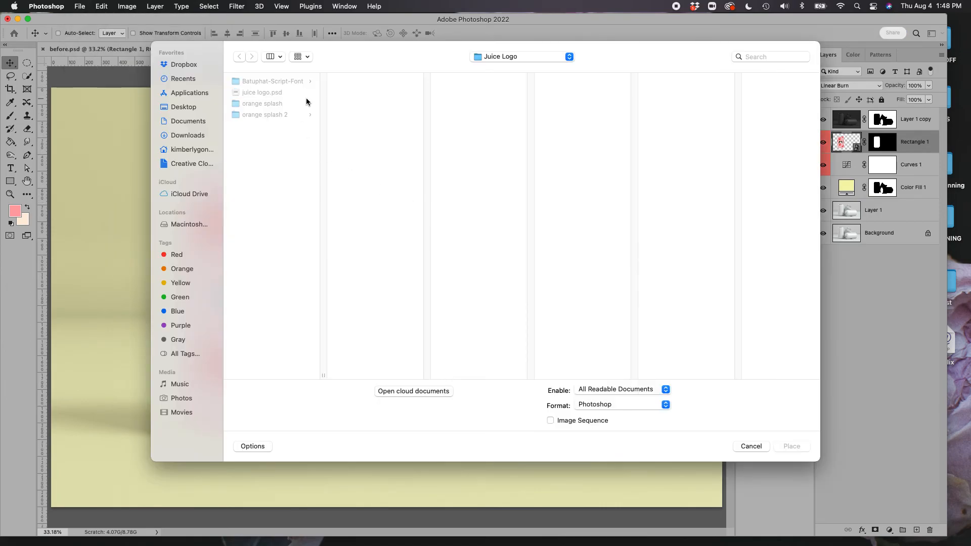
{"action": "left_click", "coordinate": [183, 107]}
{"action": "left_click_drag", "start_coordinate": [324, 220], "coordinate": [322, 275]}
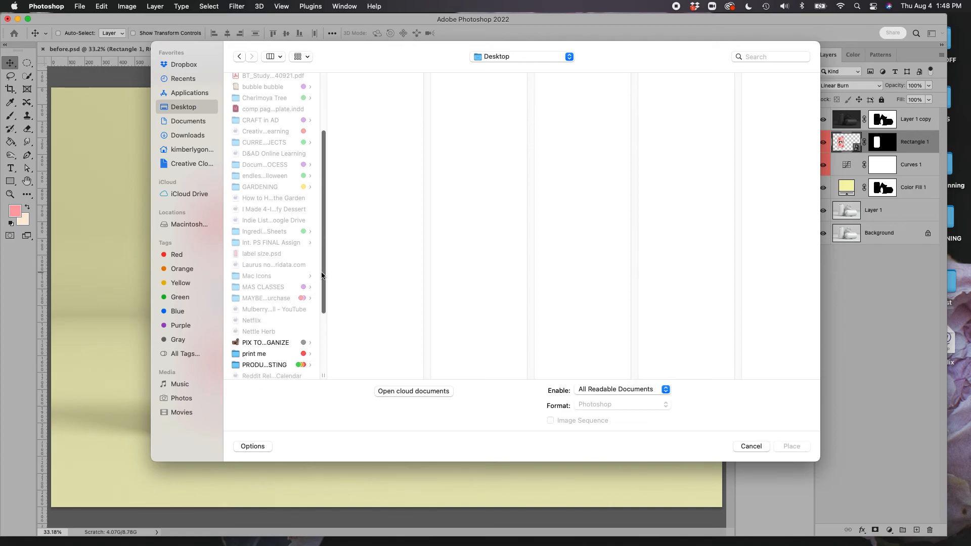
{"action": "left_click", "coordinate": [273, 255]}
{"action": "left_click", "coordinate": [791, 447]}
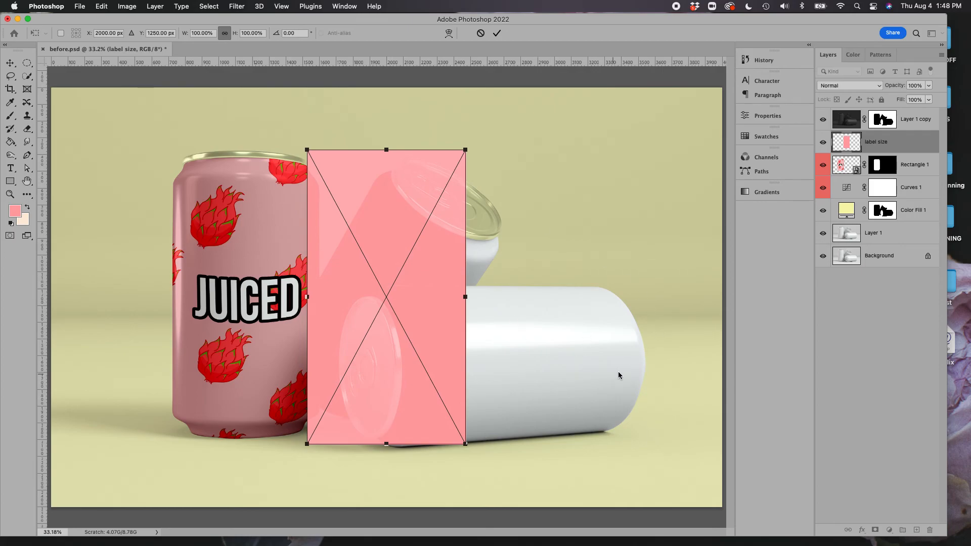
Rotate the placed label to about -92.5°, scale it to about 106%, and position it over the can lying on its side.
{"action": "left_click_drag", "start_coordinate": [518, 181], "coordinate": [283, 197]}
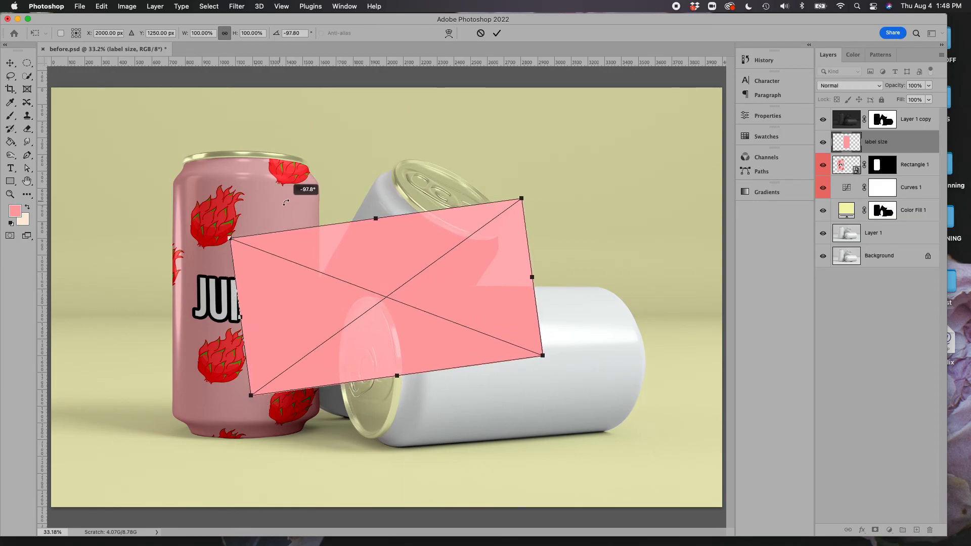
{"action": "left_click_drag", "start_coordinate": [448, 296], "coordinate": [556, 363]}
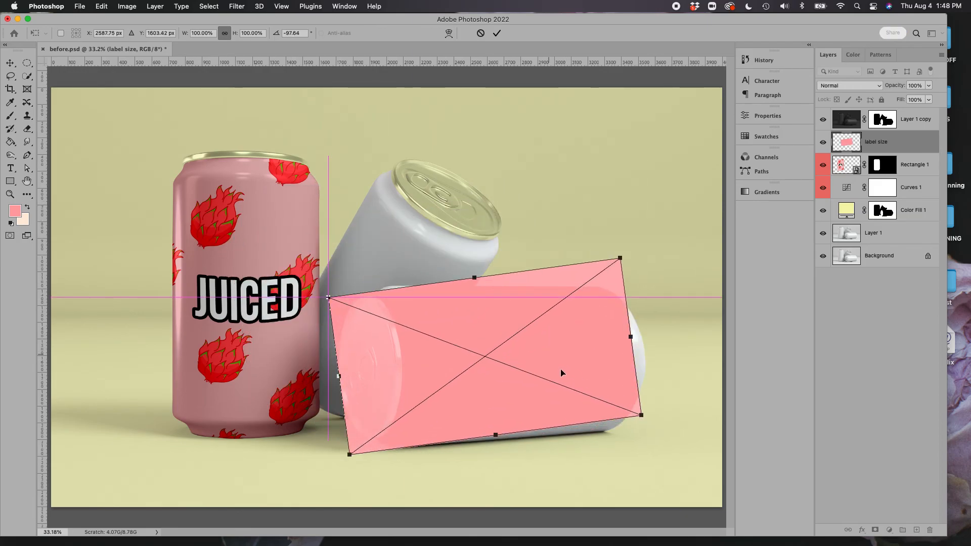
{"action": "left_click_drag", "start_coordinate": [641, 416], "coordinate": [655, 436]}
{"action": "left_click_drag", "start_coordinate": [695, 390], "coordinate": [692, 398]}
{"action": "left_click_drag", "start_coordinate": [590, 405], "coordinate": [595, 384]}
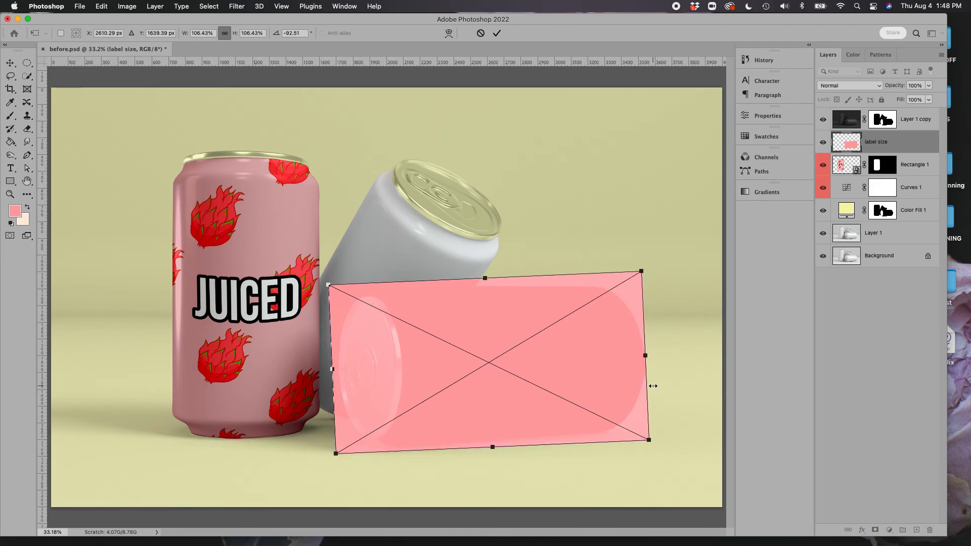
{"action": "key", "text": "Return"}
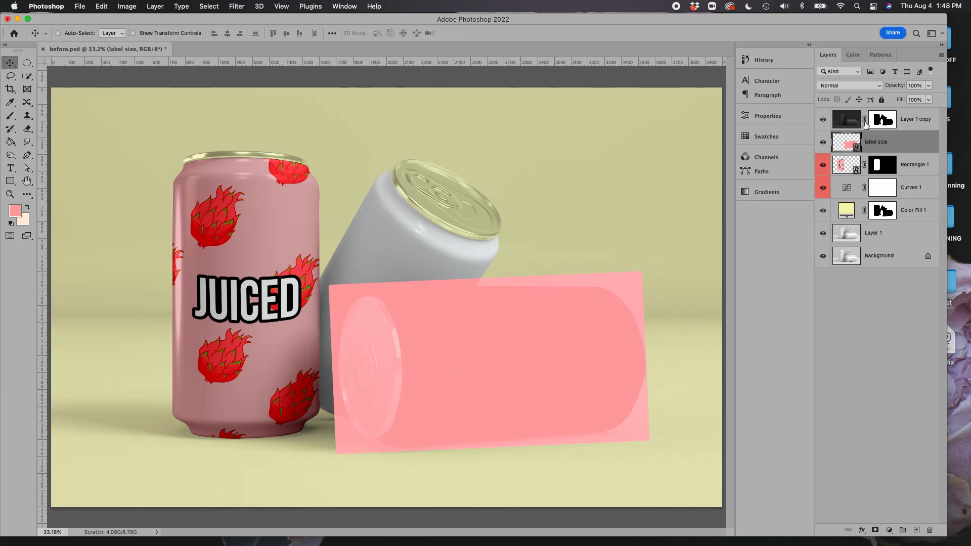
Mask the label size layer with a selection from the can 3 path and set its blend mode to Linear Burn.
{"action": "left_click", "coordinate": [772, 171]}
{"action": "left_click", "coordinate": [657, 236], "text": "super"}
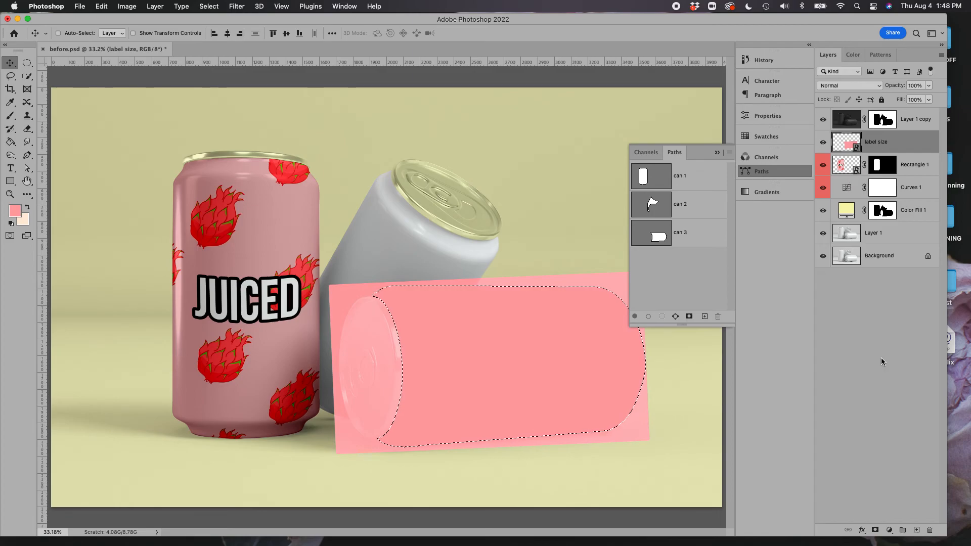
{"action": "left_click", "coordinate": [875, 530]}
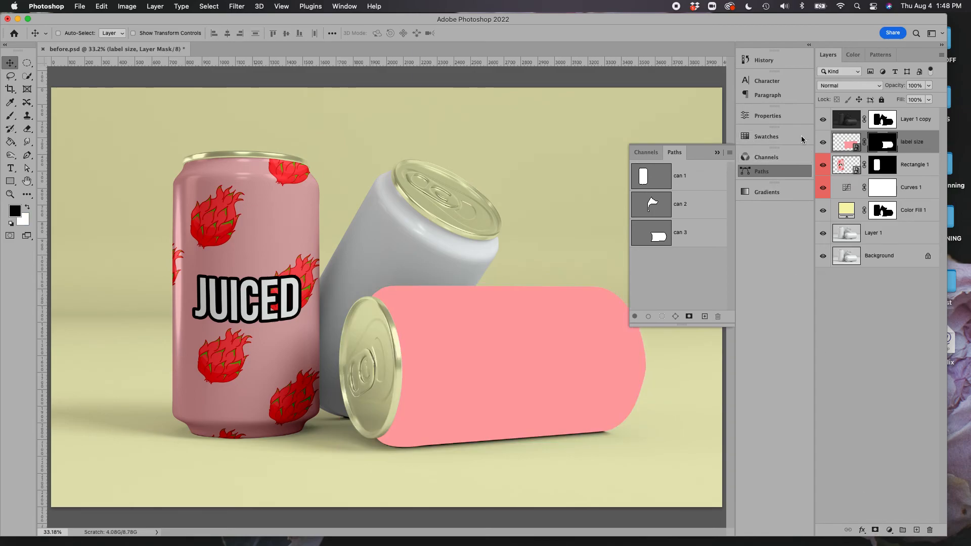
{"action": "left_click", "coordinate": [841, 85]}
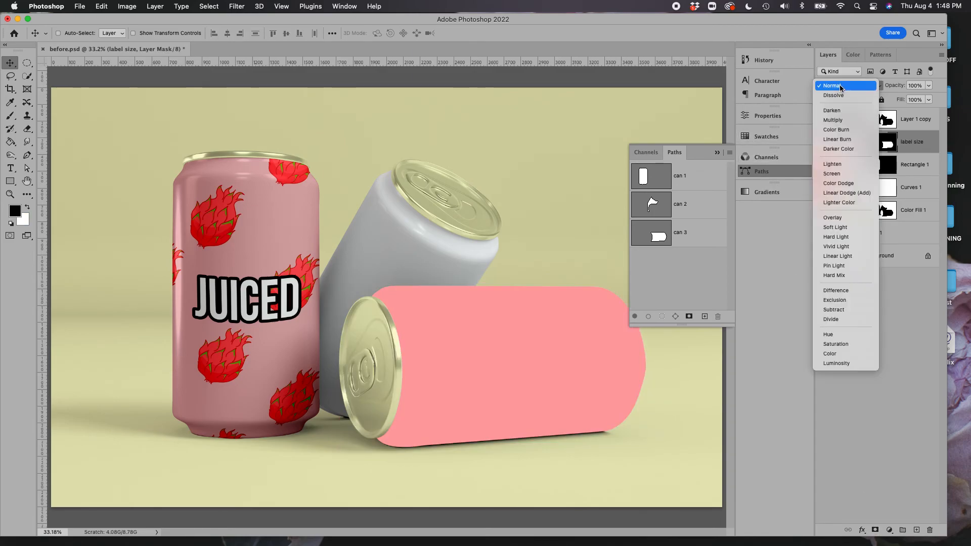
{"action": "left_click", "coordinate": [842, 139]}
{"action": "left_click", "coordinate": [718, 152]}
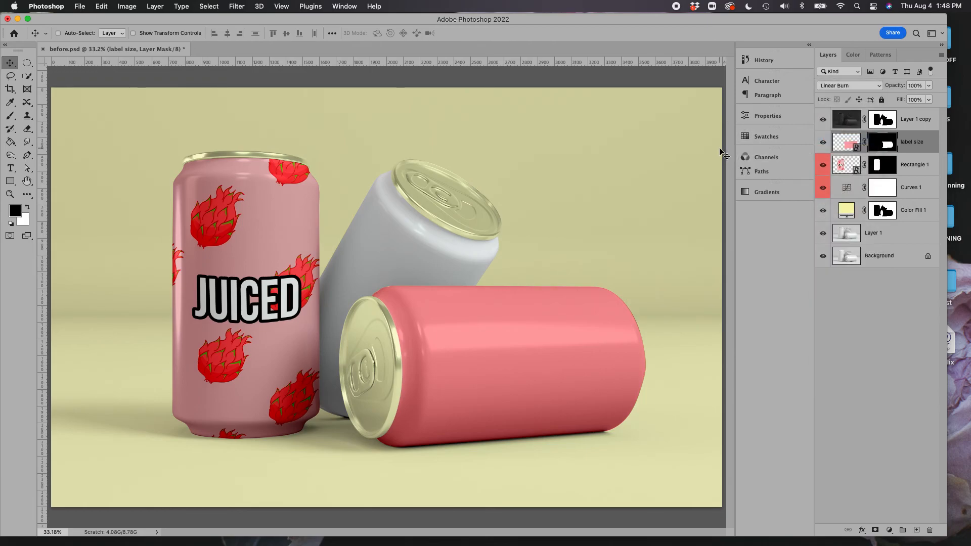
Add a banana Pattern fill layer inside the label size smart object, and save and close its document.
{"action": "left_click", "coordinate": [855, 147]}
{"action": "double_click", "coordinate": [855, 146]}
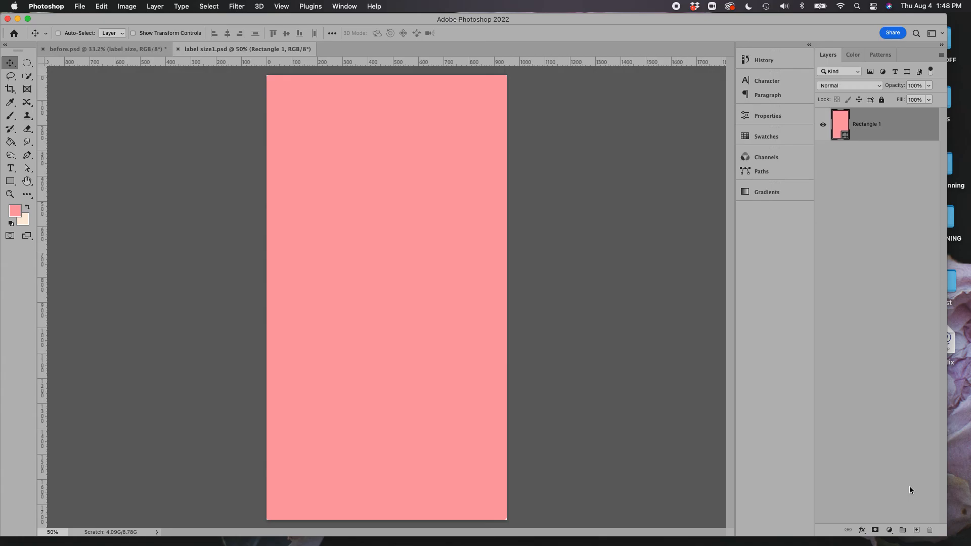
{"action": "left_click", "coordinate": [890, 530]}
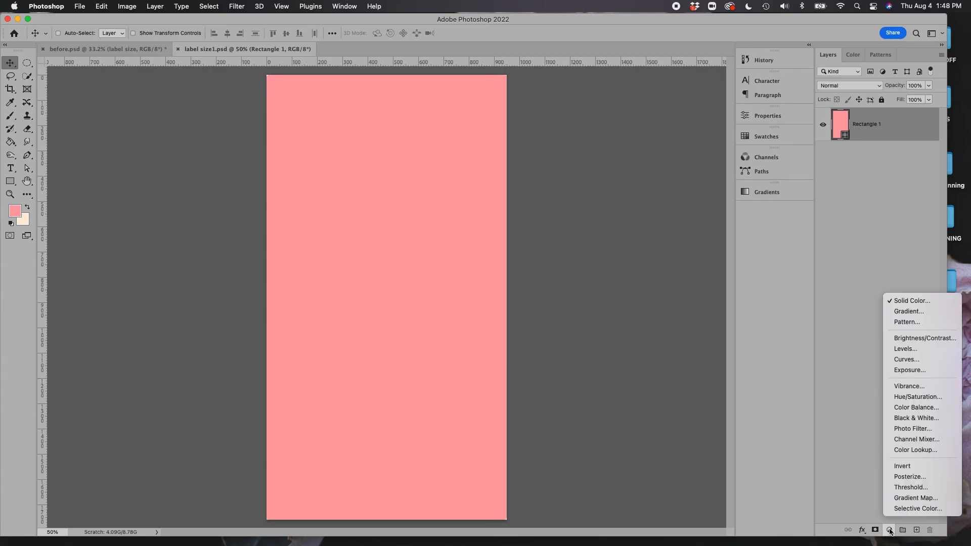
{"action": "left_click", "coordinate": [909, 322]}
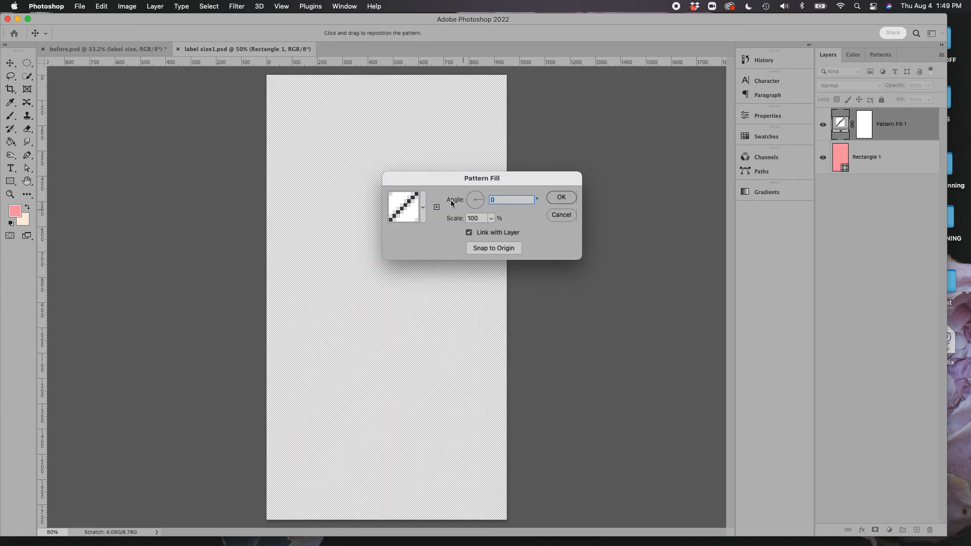
{"action": "left_click", "coordinate": [424, 205]}
{"action": "left_click", "coordinate": [369, 468]}
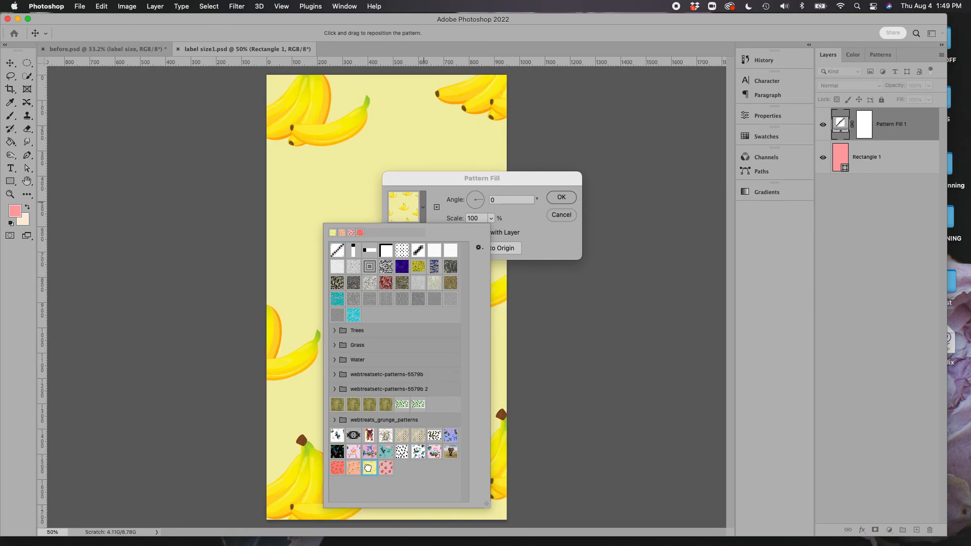
{"action": "left_click", "coordinate": [563, 197]}
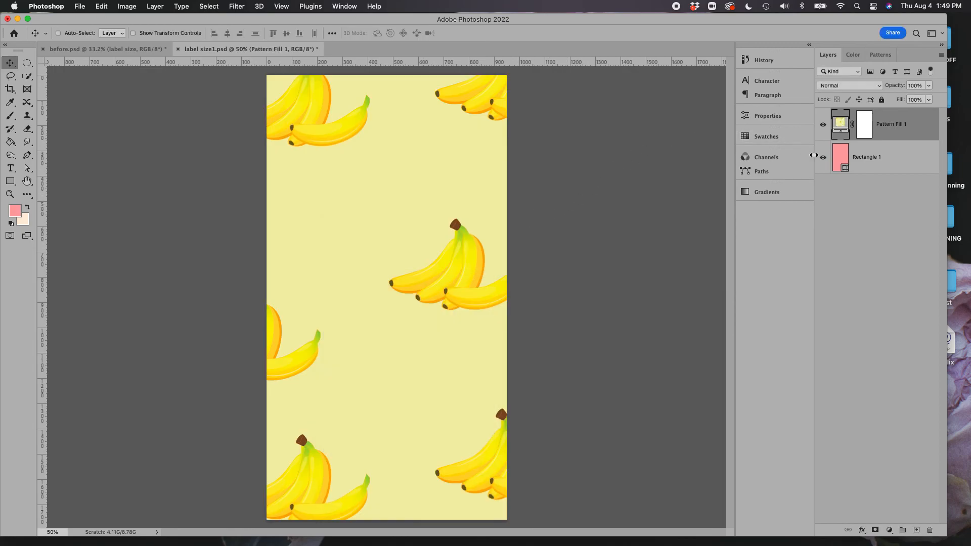
{"action": "left_click", "coordinate": [178, 49]}
{"action": "left_click", "coordinate": [482, 201]}
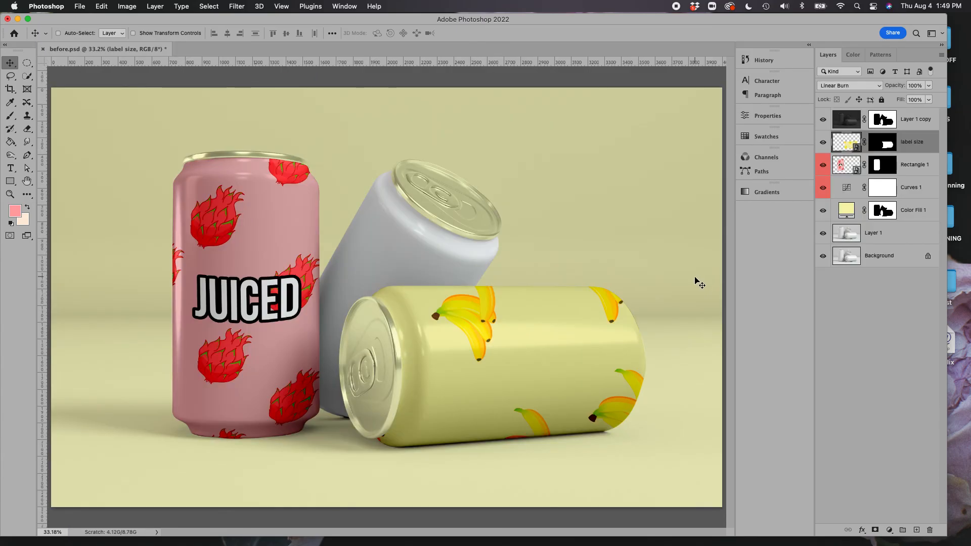
Reopen the label size smart object's contents for editing.
{"action": "double_click", "coordinate": [856, 147]}
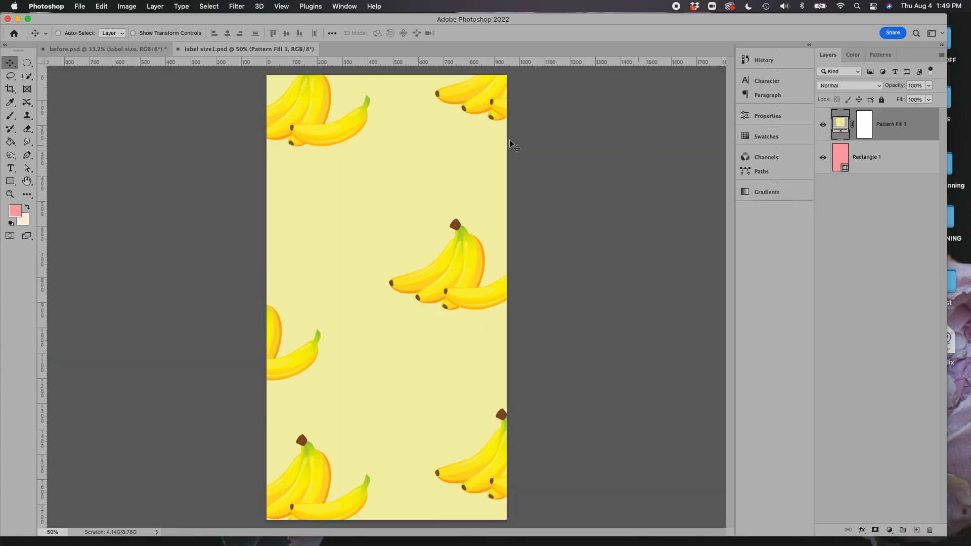
{"action": "left_click", "coordinate": [79, 7]}
{"action": "left_click", "coordinate": [129, 194]}
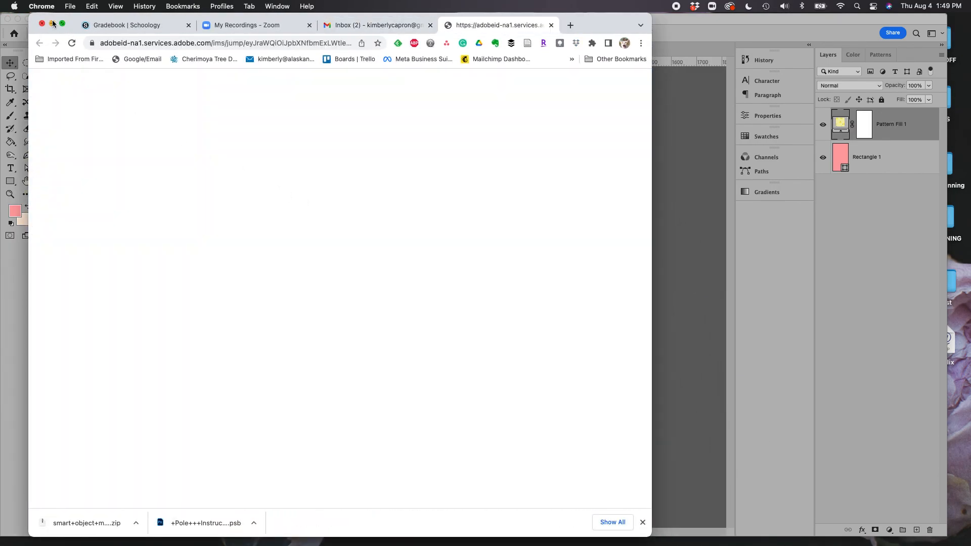
{"action": "left_click", "coordinate": [52, 23]}
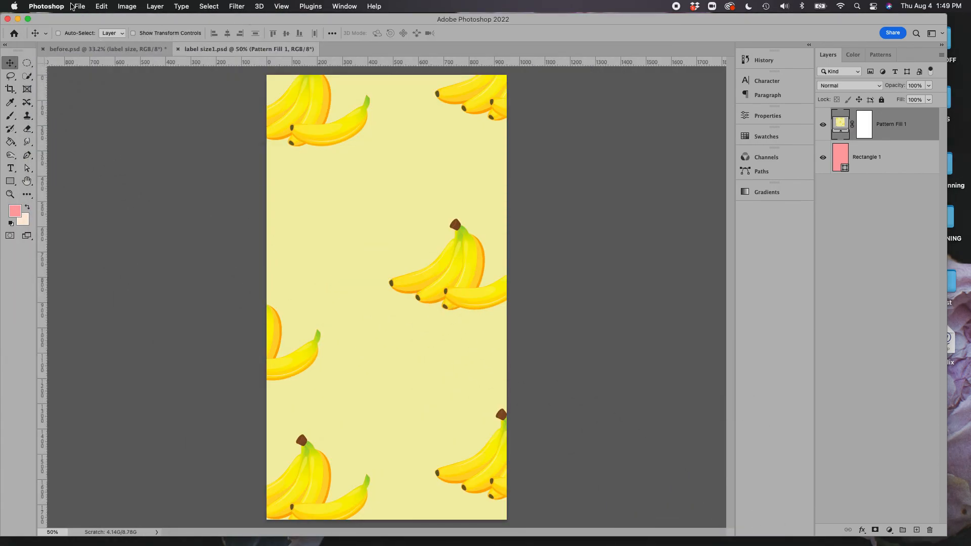
Place juice logo.psd from the Class Lab folder's Juice Logo subfolder into the banana label document.
{"action": "left_click", "coordinate": [80, 7]}
{"action": "left_click", "coordinate": [103, 193]}
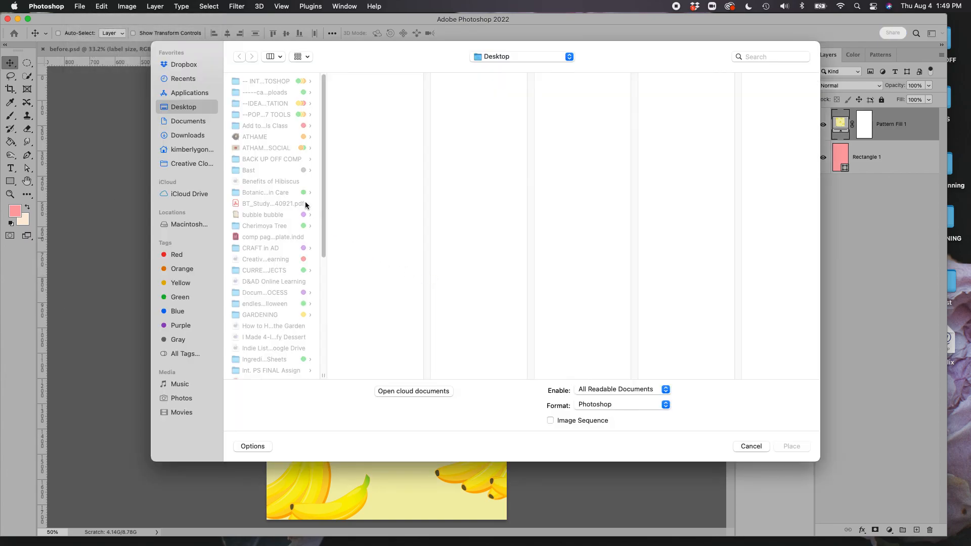
{"action": "left_click", "coordinate": [291, 82]}
{"action": "left_click", "coordinate": [398, 138]}
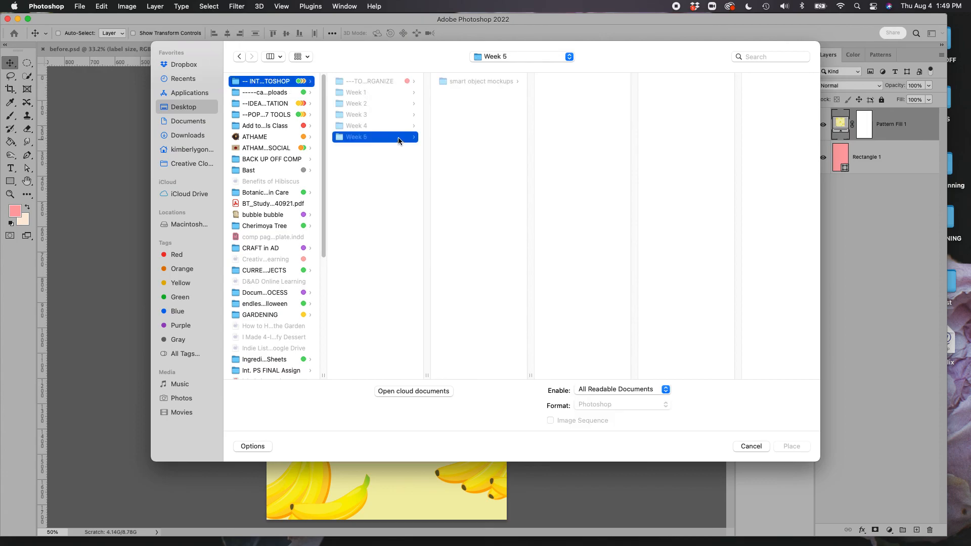
{"action": "left_click", "coordinate": [509, 82]}
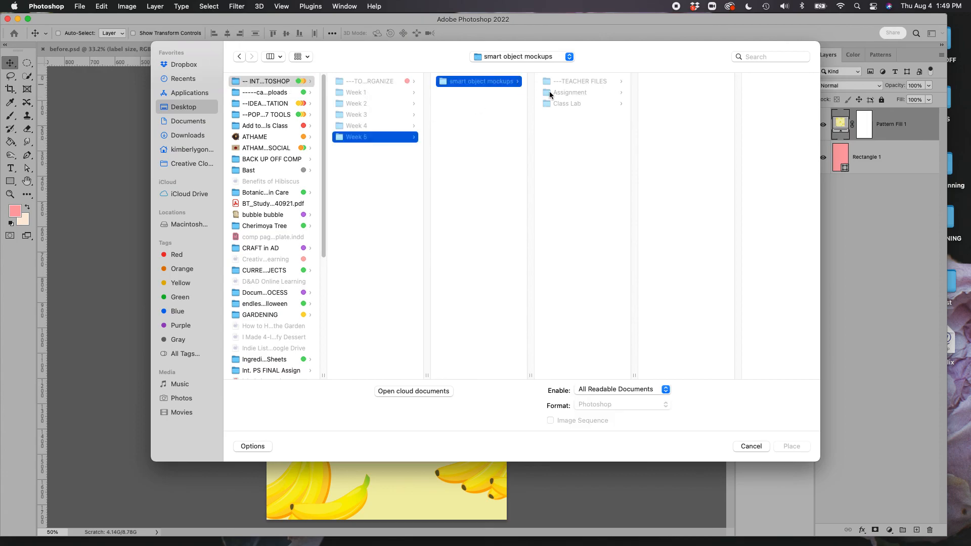
{"action": "left_click", "coordinate": [605, 105]}
{"action": "left_click", "coordinate": [698, 94]}
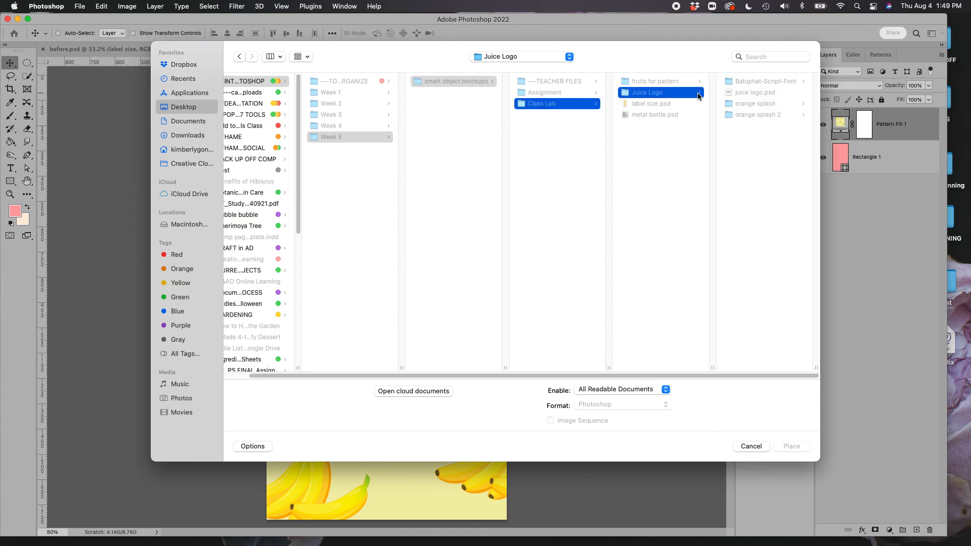
{"action": "left_click", "coordinate": [749, 93]}
{"action": "left_click", "coordinate": [791, 447]}
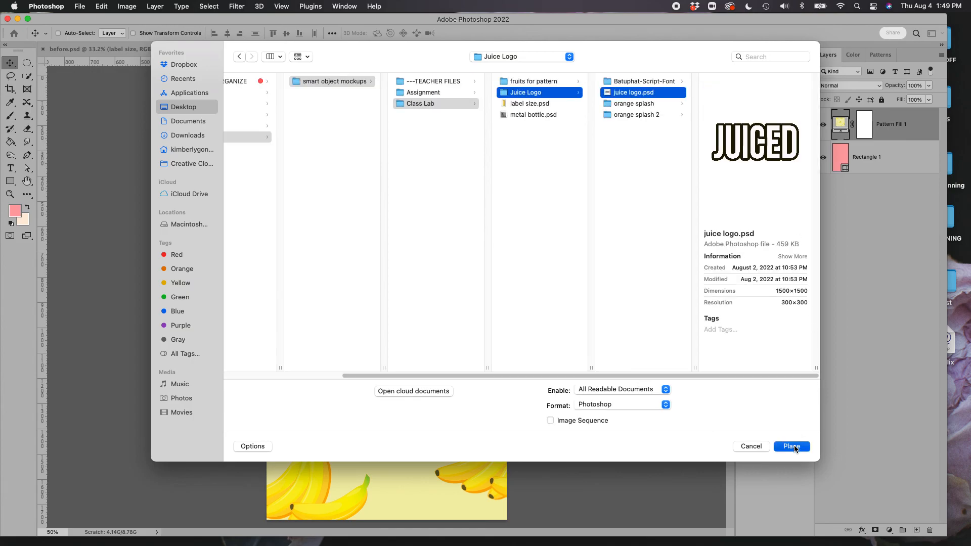
Scale the placed JUICED logo to about 207% across the middle of the label, and save and close the label document.
{"action": "left_click_drag", "start_coordinate": [429, 256], "coordinate": [474, 208]}
{"action": "left_click_drag", "start_coordinate": [341, 342], "coordinate": [298, 385]}
{"action": "left_click_drag", "start_coordinate": [475, 208], "coordinate": [482, 201]}
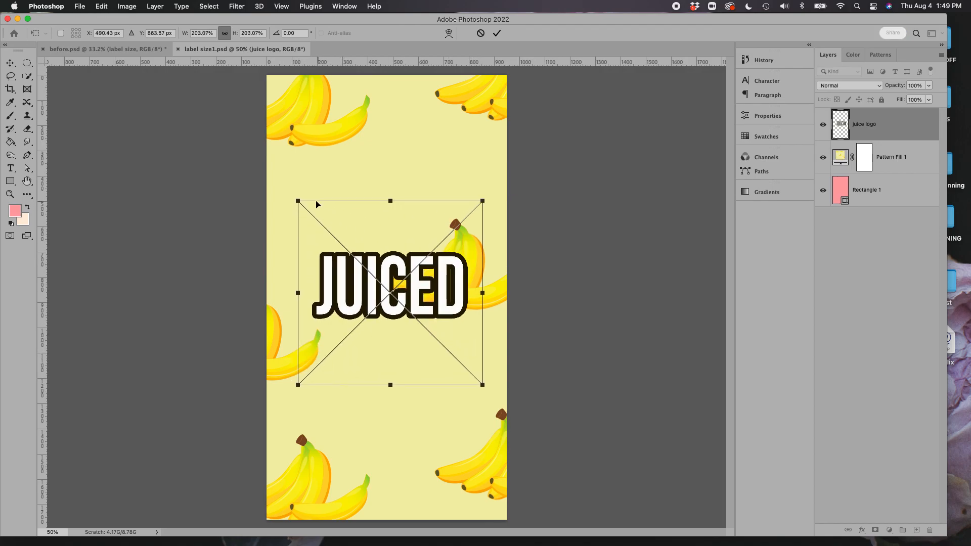
{"action": "left_click_drag", "start_coordinate": [295, 201], "coordinate": [293, 200]}
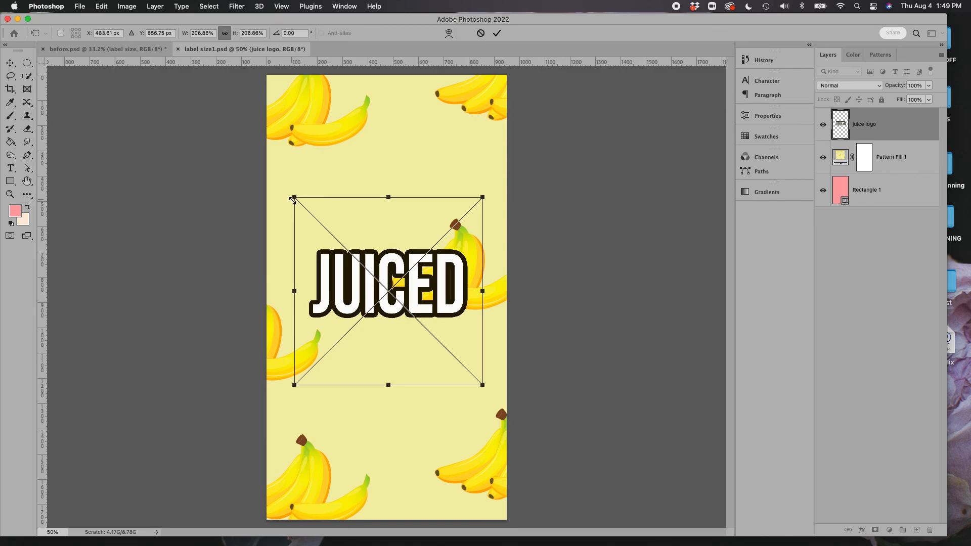
{"action": "key", "text": "Return"}
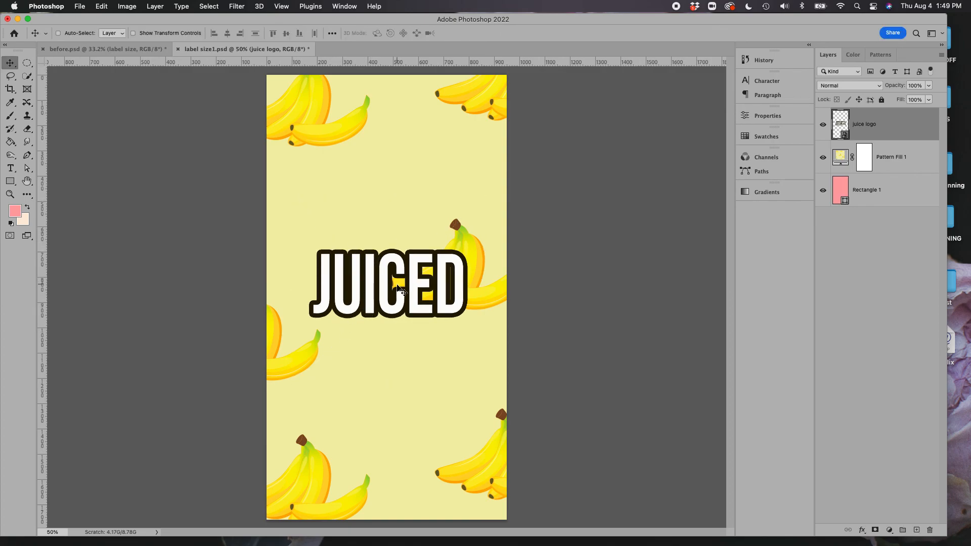
{"action": "left_click", "coordinate": [178, 49]}
{"action": "key", "text": "Return"}
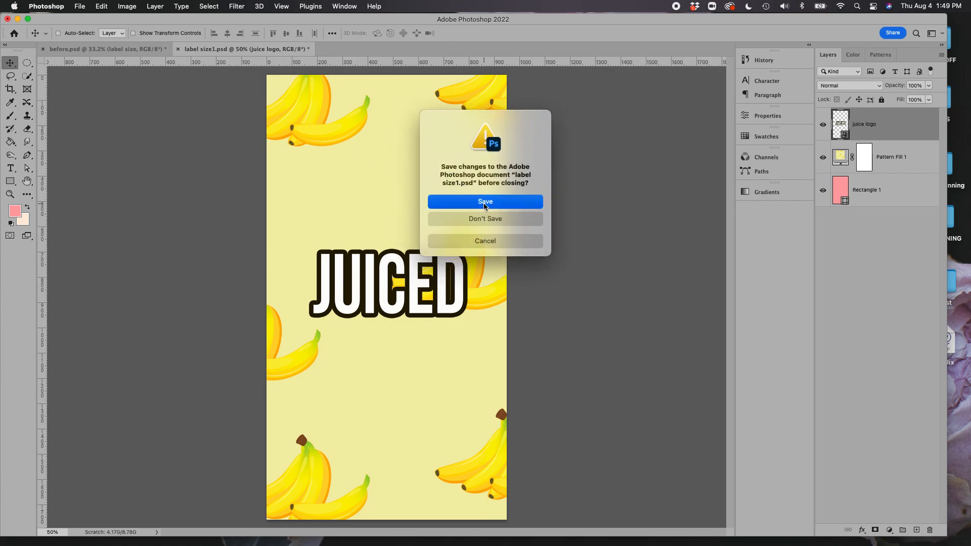